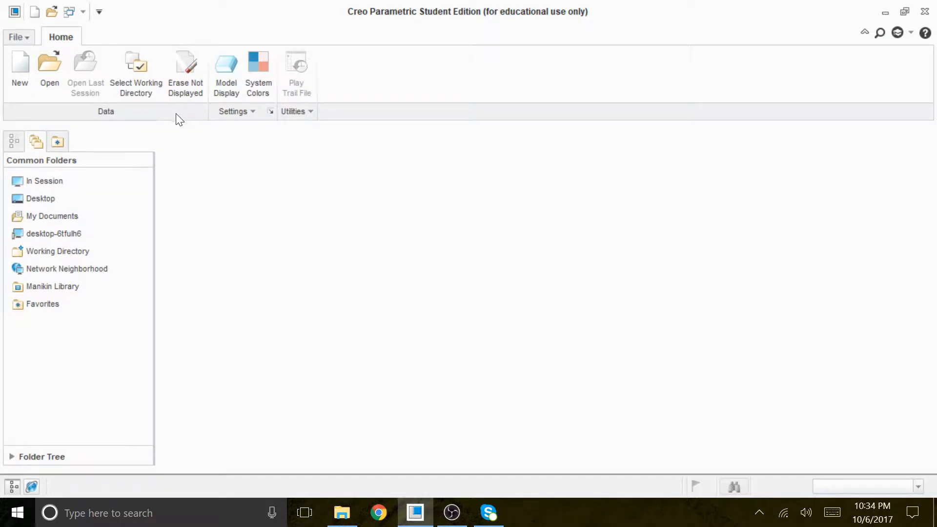
# Create a new solid part named CH6-EX2 with the default template and show it in the default orientation
pyautogui.click(24, 74)
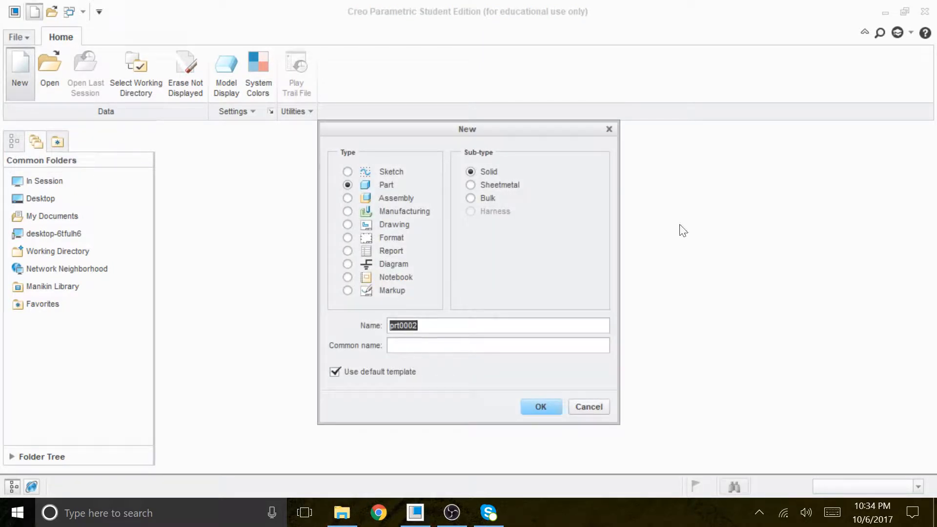
pyautogui.write('CH6-EX2')
pyautogui.click(541, 407)
pyautogui.hotkey('ctrl', 'd')
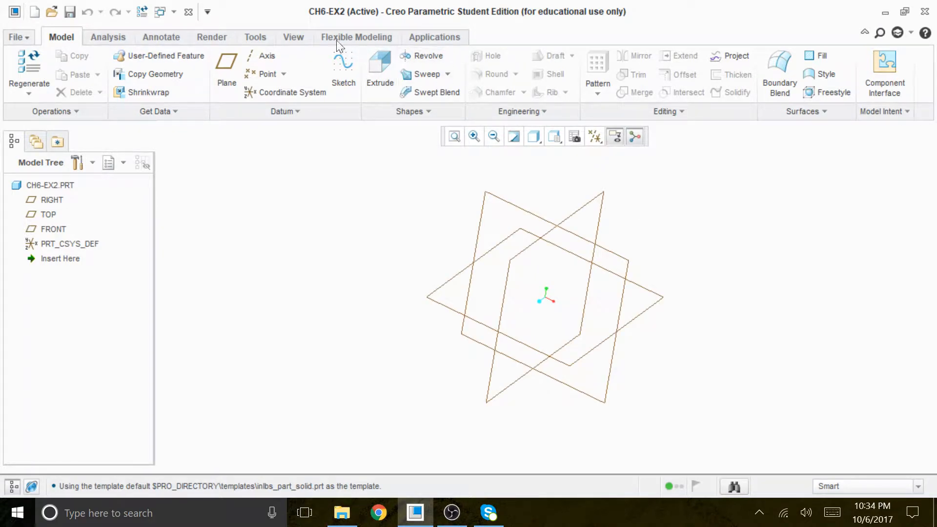
# Turn on the display of datum plane name tags
pyautogui.click(308, 39)
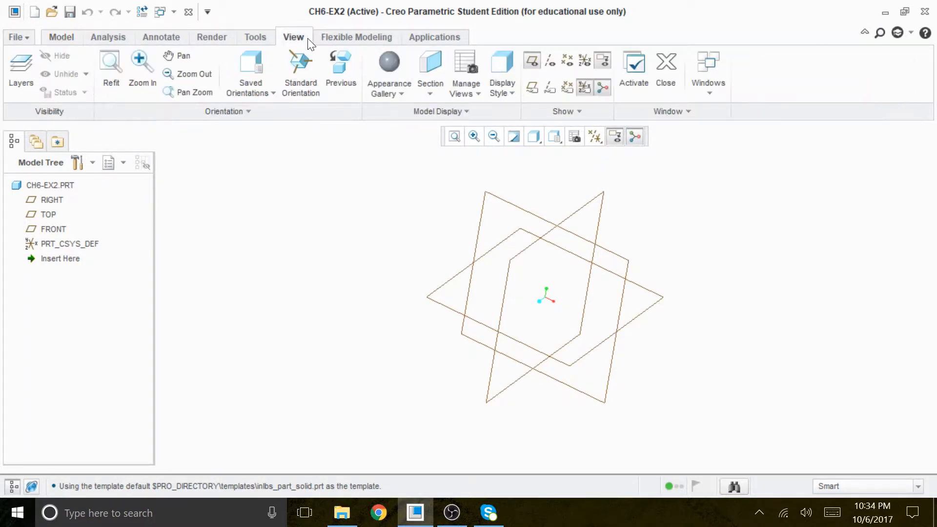
pyautogui.click(536, 89)
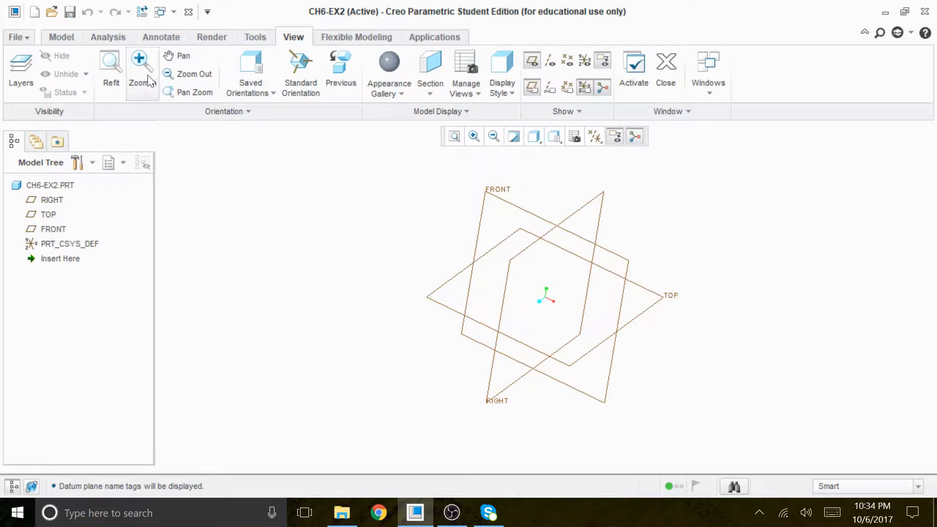
pyautogui.click(65, 35)
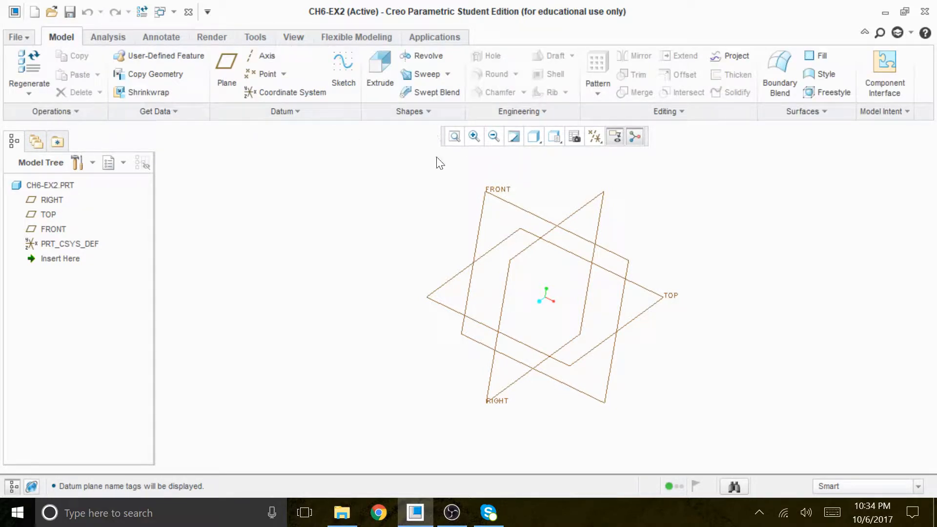
# Start an Extrude with an internal sketch on the FRONT plane, using the RIGHT plane as the right-facing reference
pyautogui.click(383, 76)
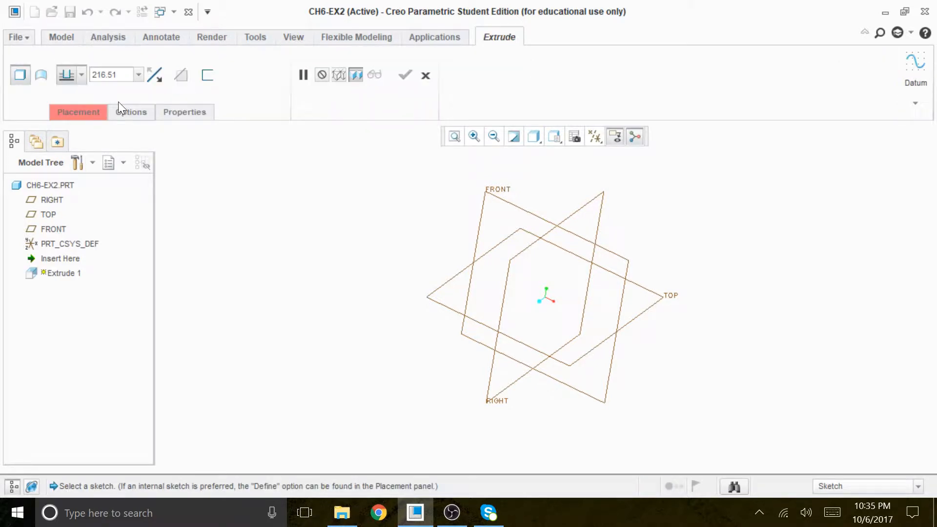
pyautogui.click(101, 112)
pyautogui.click(259, 191)
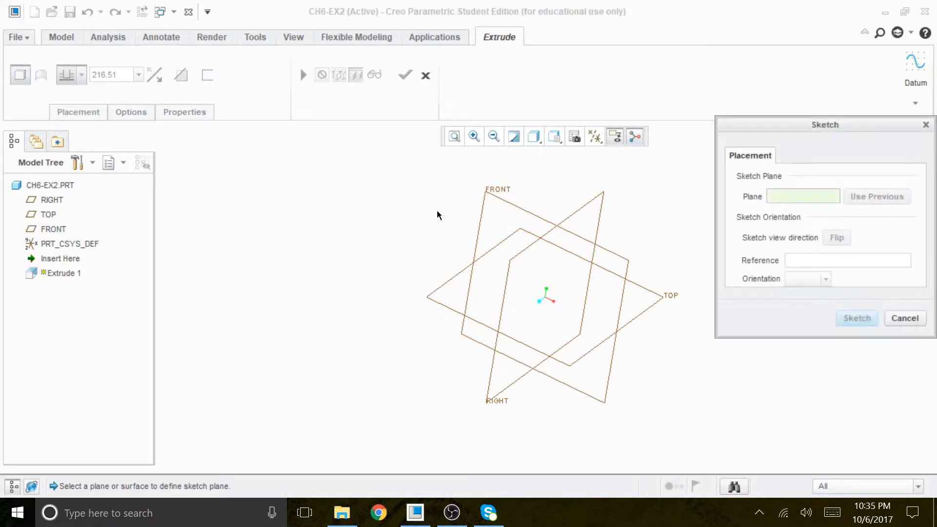
pyautogui.click(494, 198)
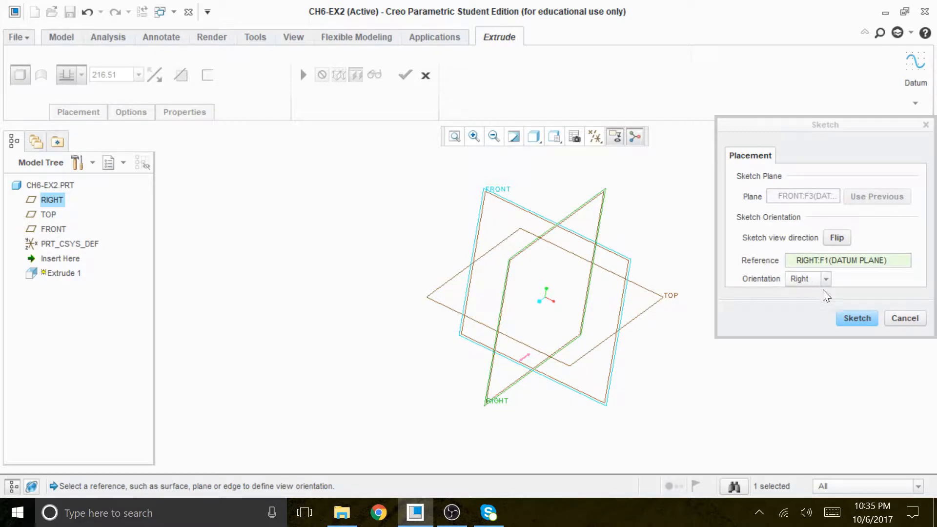
pyautogui.click(857, 318)
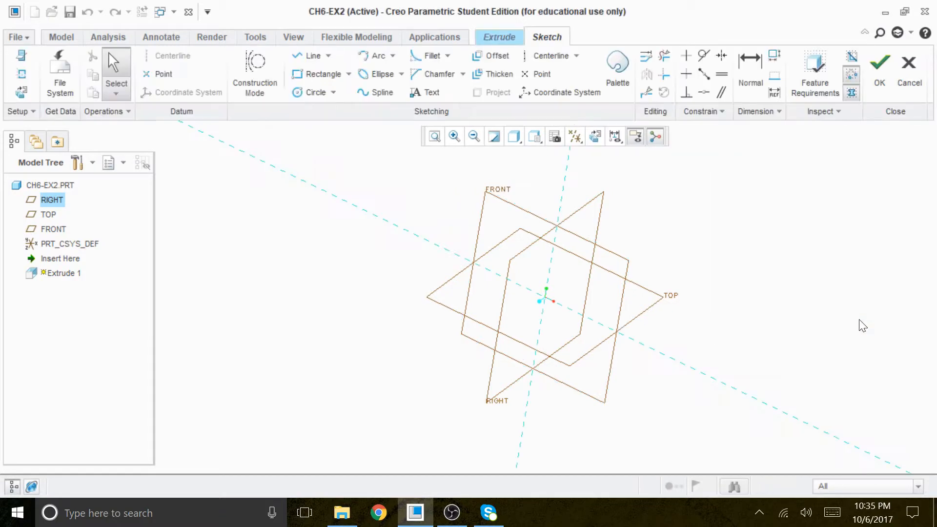
# Orient the sketch plane parallel to the screen and hide all datum planes, axes, points and coordinate systems
pyautogui.click(594, 136)
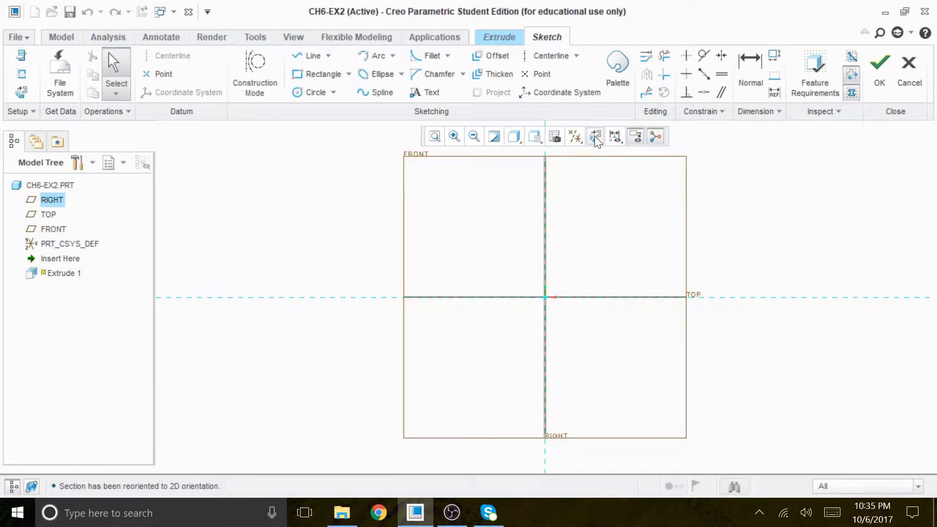
pyautogui.click(574, 137)
pyautogui.click(536, 156)
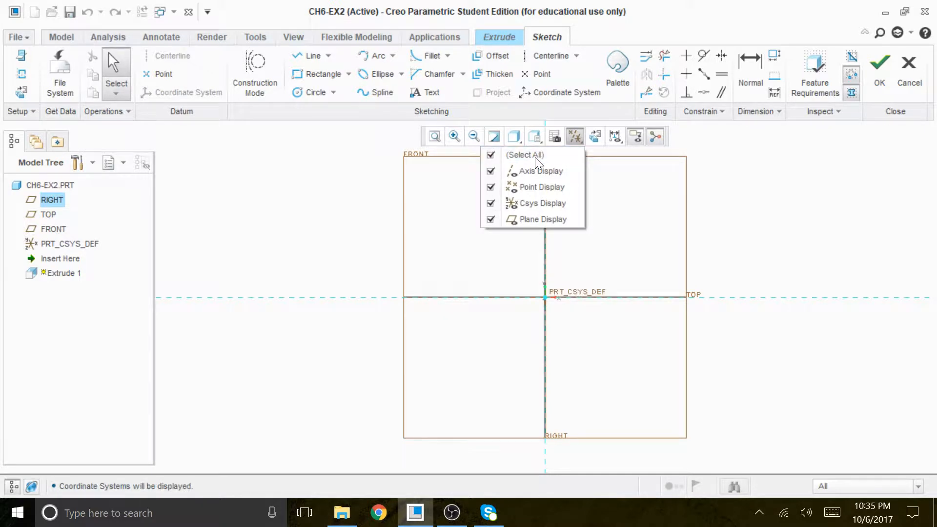
pyautogui.click(535, 156)
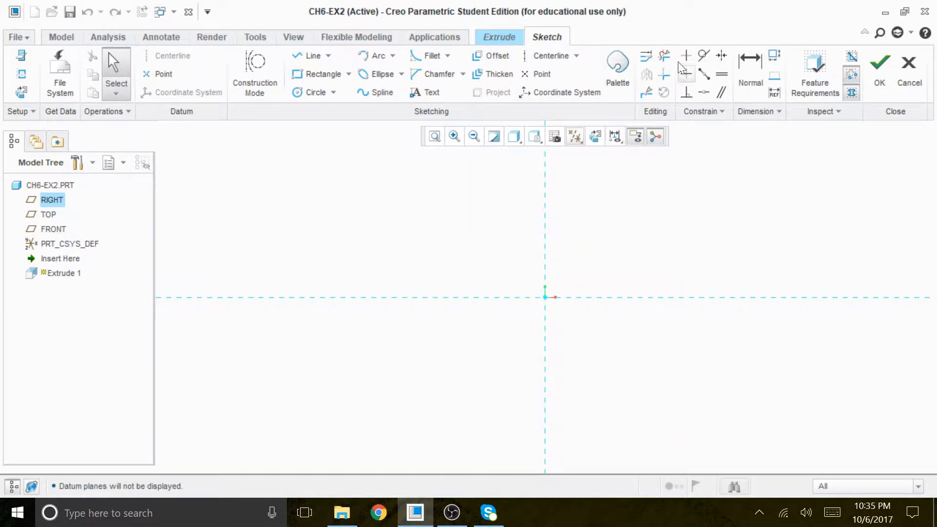
# Draw a vertical and a horizontal centerline through the sketch origin along the reference lines
pyautogui.click(545, 56)
pyautogui.click(545, 165)
pyautogui.click(544, 218)
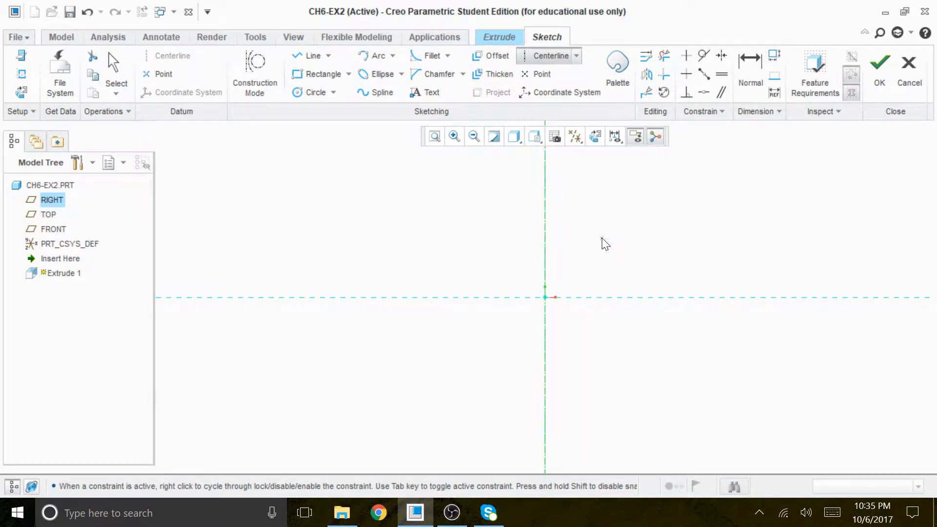
pyautogui.click(382, 297)
pyautogui.click(471, 297)
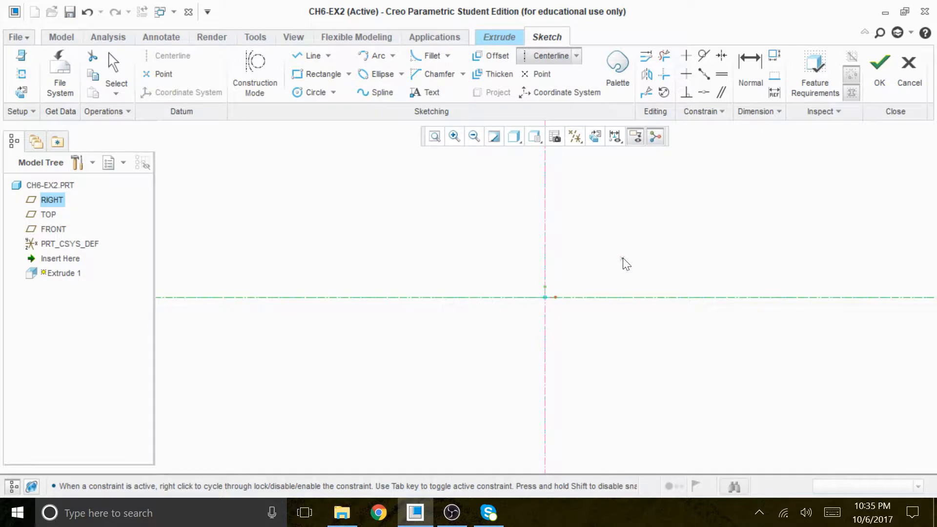
pyautogui.middleClick(622, 258)
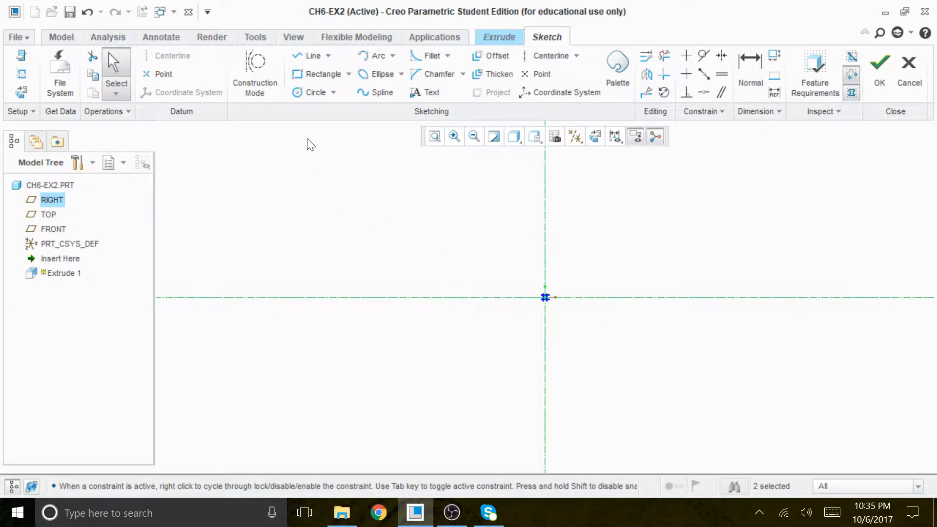
# Sketch a rectangle about 294 by 45, symmetric about the vertical centerline and about 179 above the horizontal centerline
pyautogui.click(321, 75)
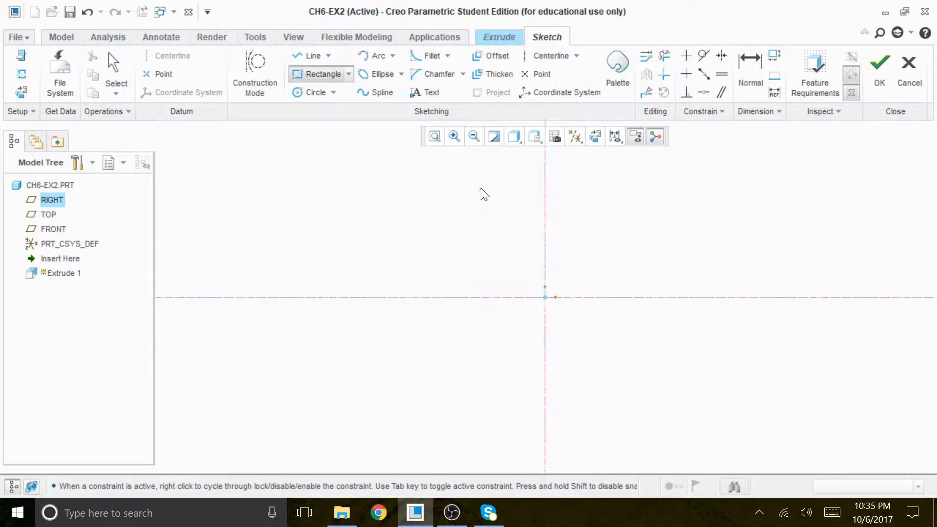
pyautogui.click(463, 174)
pyautogui.click(627, 198)
pyautogui.middleClick(685, 220)
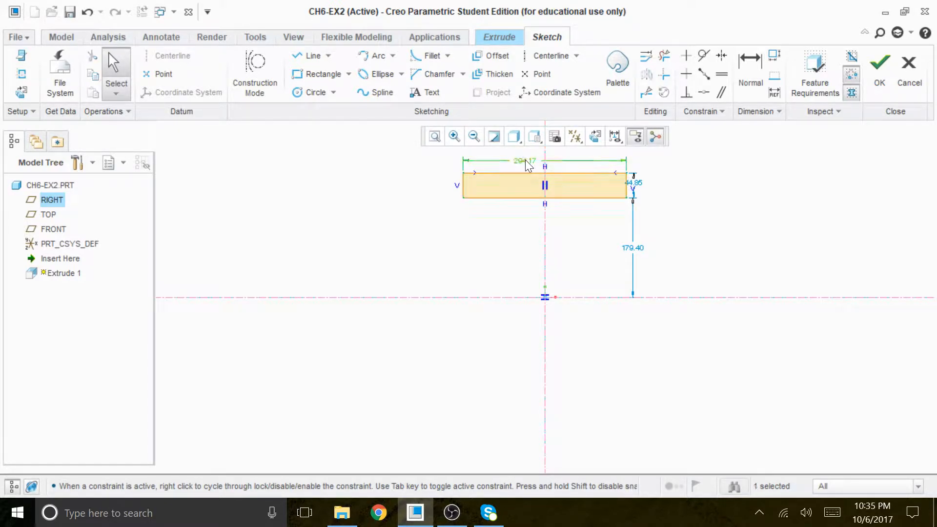
# Set the rectangle's width to 90 and dimension its height as 24
pyautogui.doubleClick(531, 161)
pyautogui.write('90')
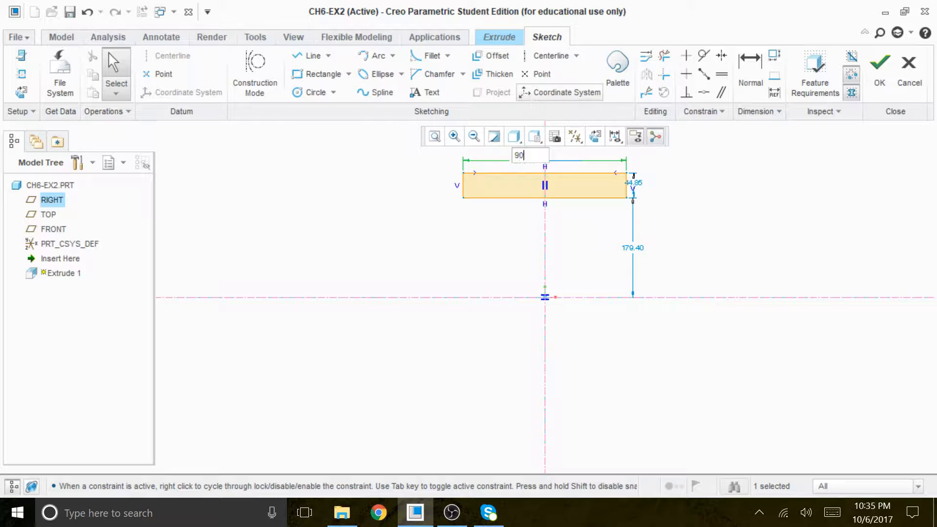
pyautogui.press('Return')
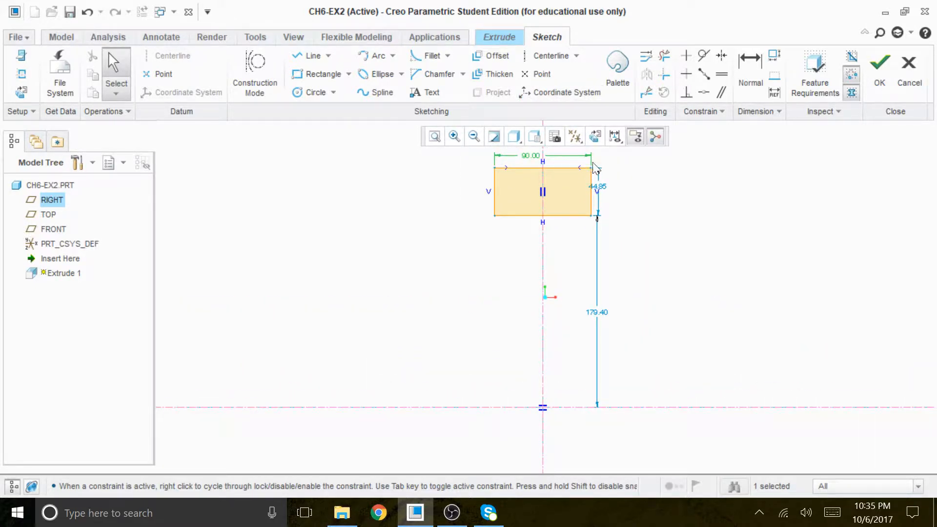
pyautogui.moveTo(605, 193); pyautogui.dragTo(642, 192)
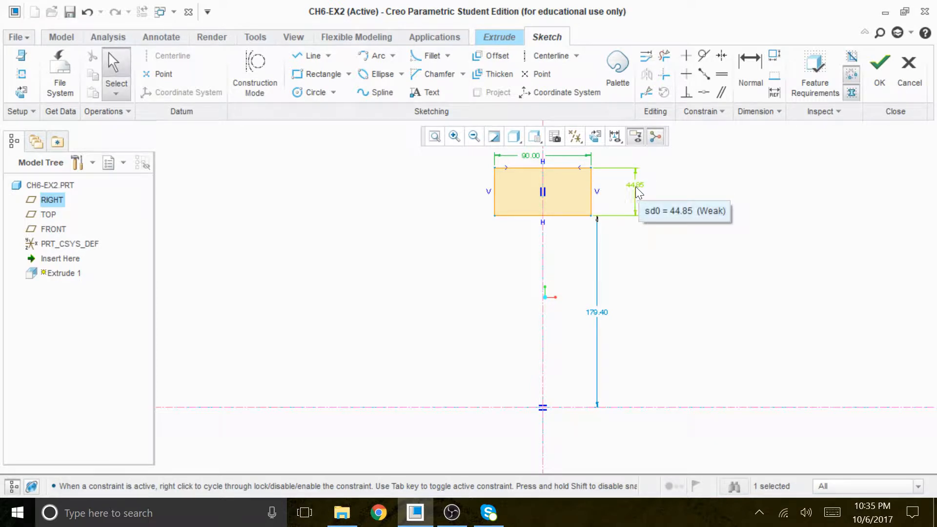
pyautogui.click(750, 66)
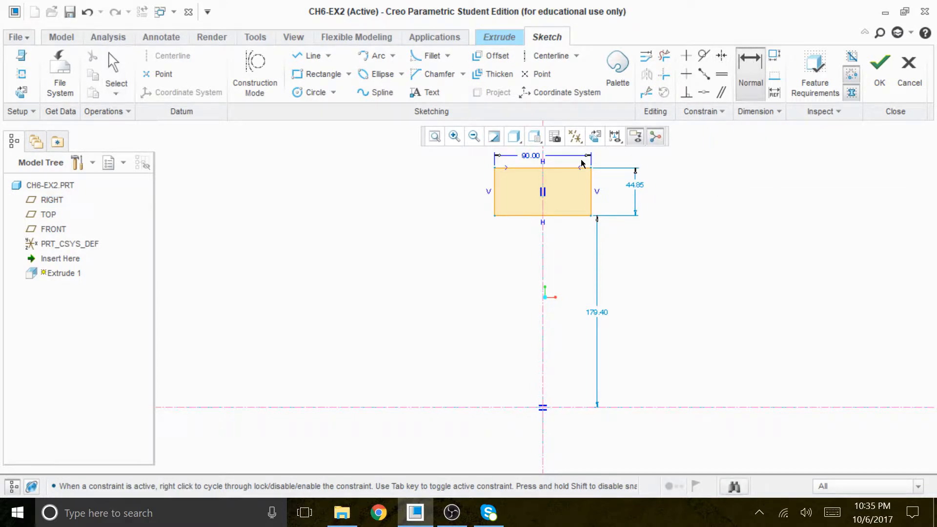
pyautogui.middleClick(457, 191)
pyautogui.write('24')
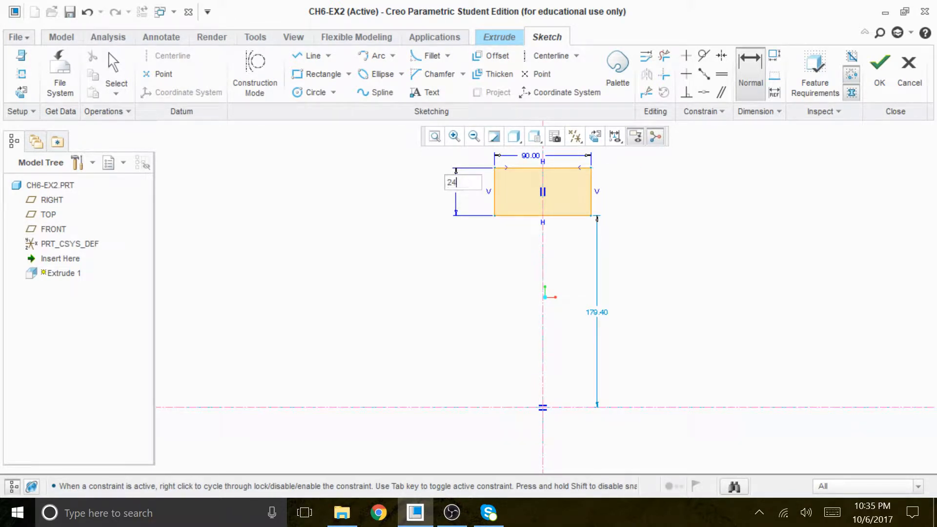
pyautogui.press('Return')
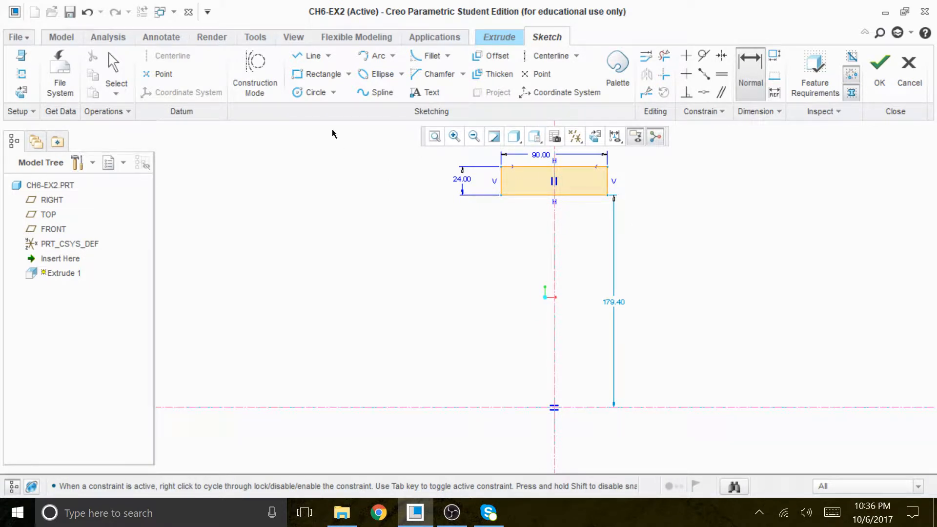
# Sketch a circle centred on the intersection of the centerlines and set its diameter to 45
pyautogui.click(312, 91)
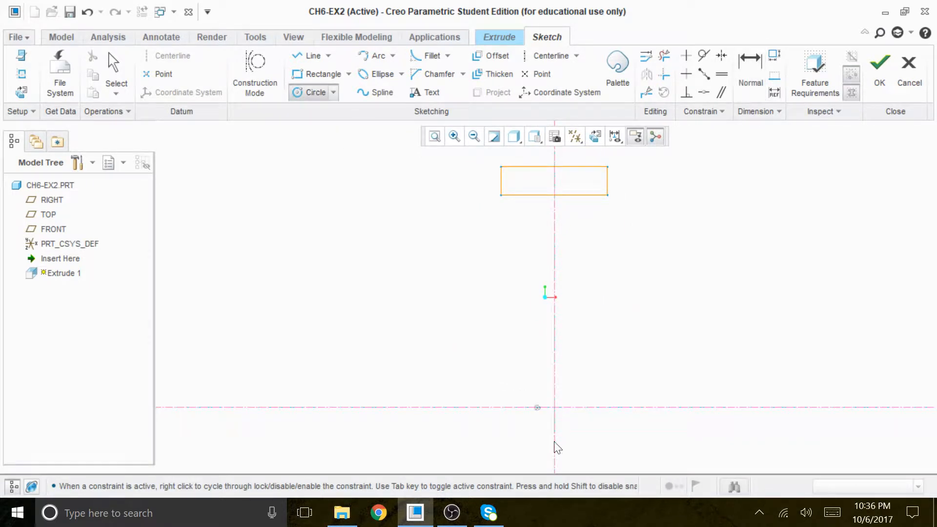
pyautogui.click(562, 407)
pyautogui.click(621, 417)
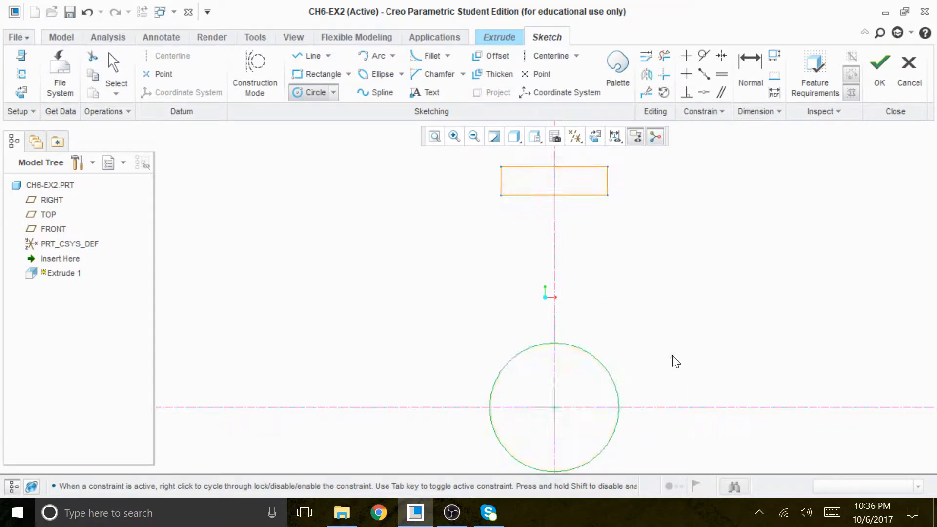
pyautogui.middleClick(671, 356)
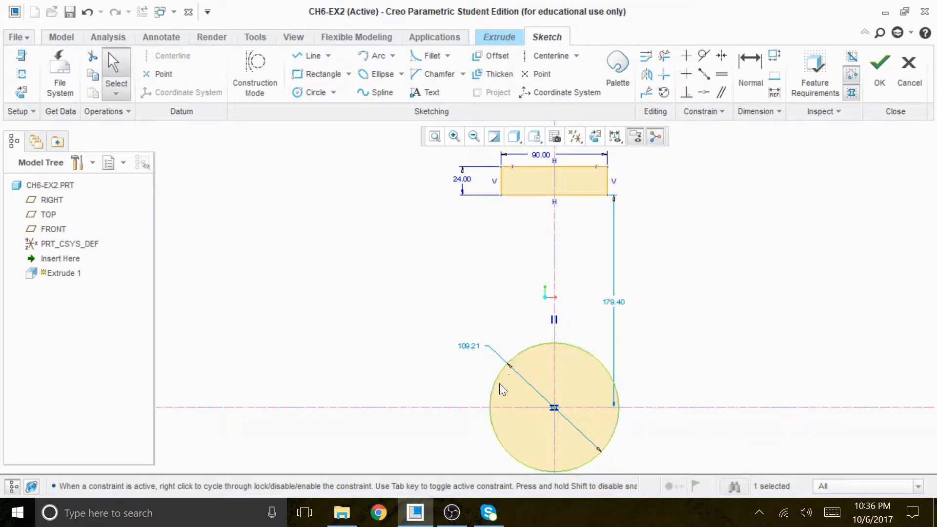
pyautogui.doubleClick(469, 347)
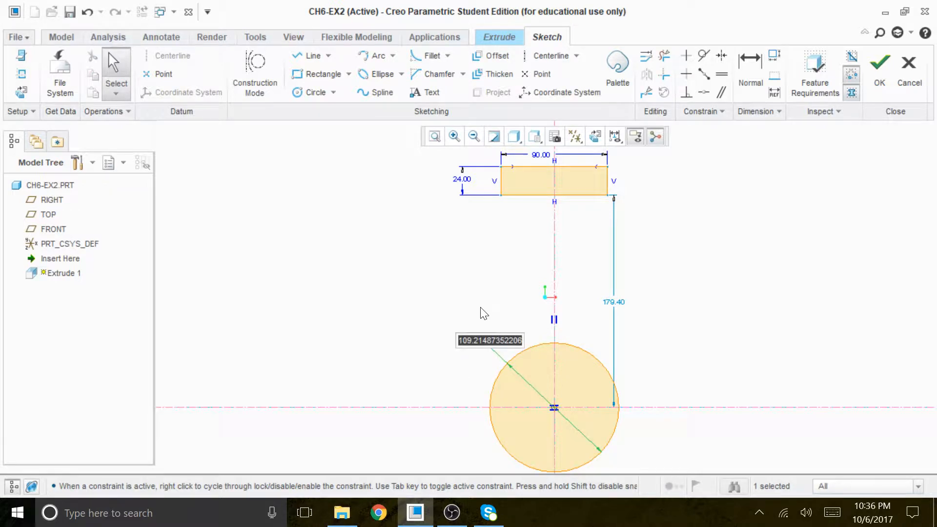
pyautogui.write('45')
pyautogui.press('Return')
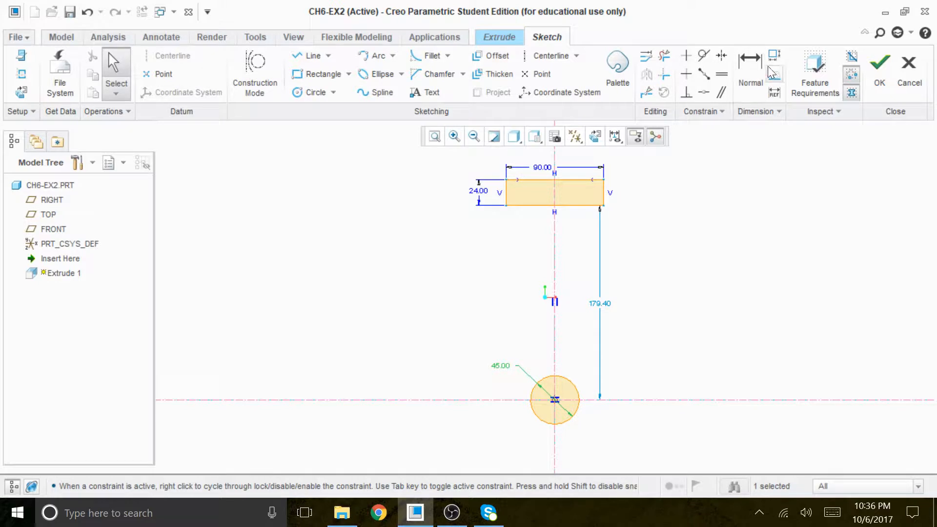
# Dimension the vertical distance from the rectangle's top edge to the circle's centre as 60
pyautogui.click(750, 69)
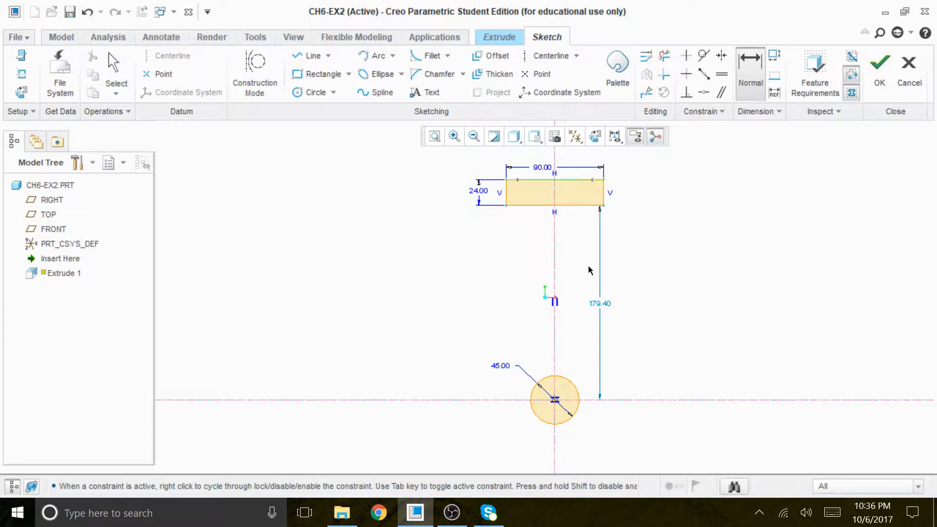
pyautogui.middleClick(668, 292)
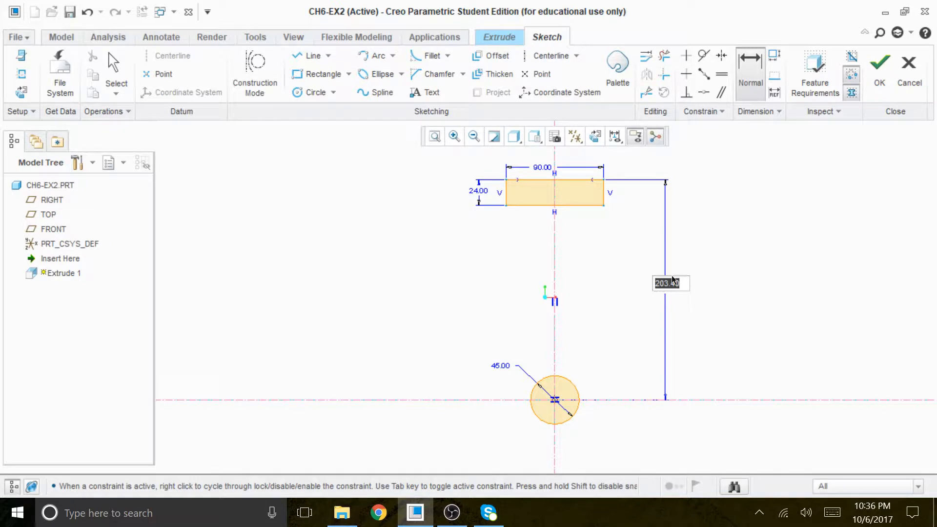
pyautogui.write('60')
pyautogui.press('Return')
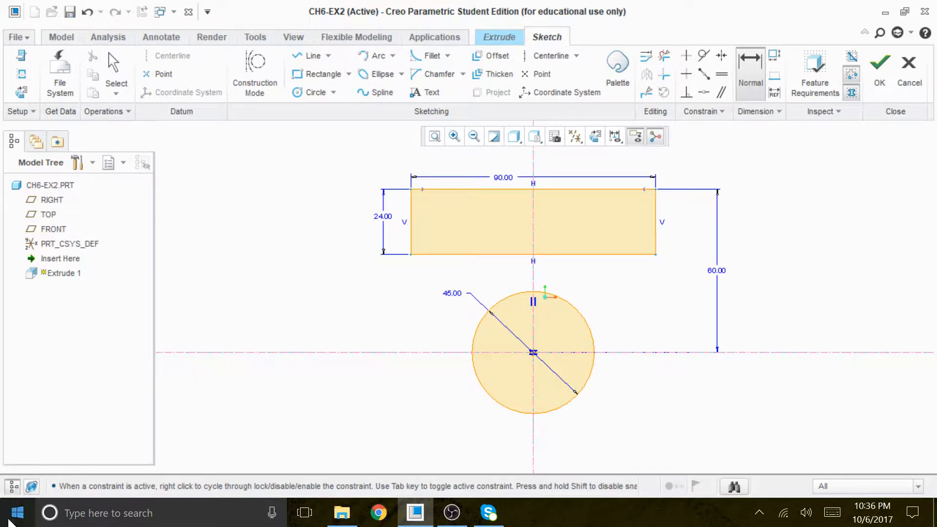
# Hide the model tree and sketch a line from the rectangle's lower-right corner, tangent to the circle's lower-right side
pyautogui.click(12, 487)
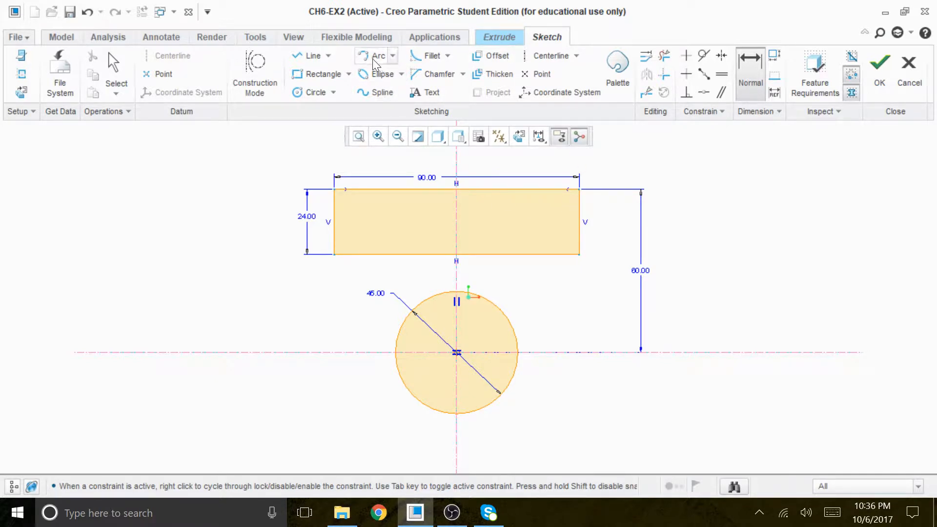
pyautogui.click(313, 56)
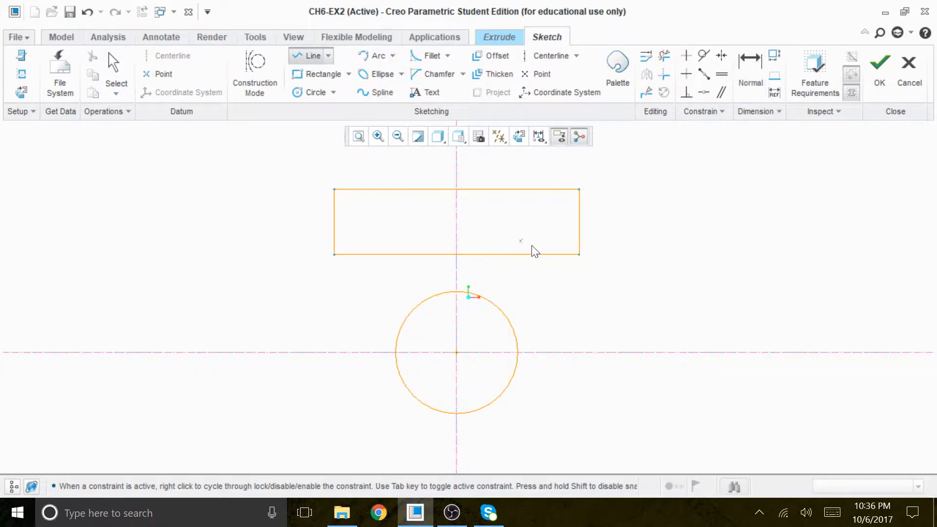
pyautogui.click(580, 254)
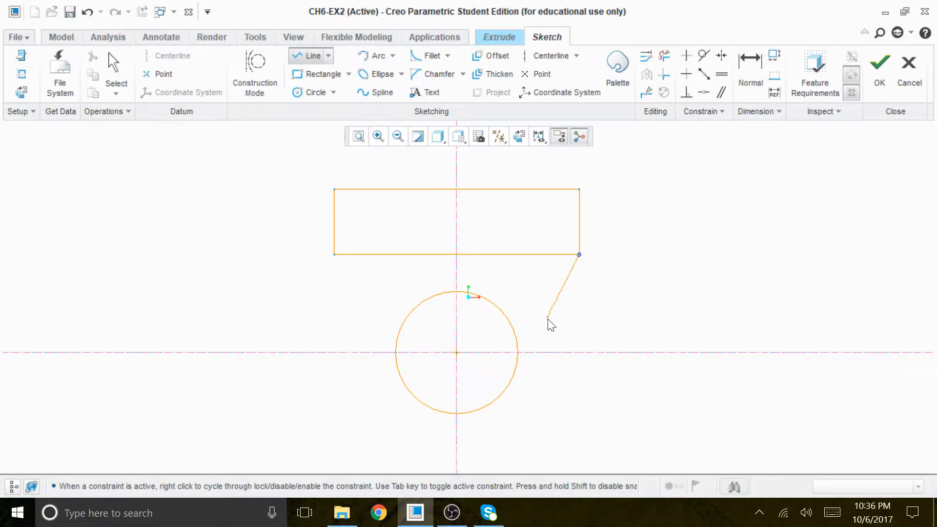
pyautogui.click(510, 381)
pyautogui.middleClick(559, 385)
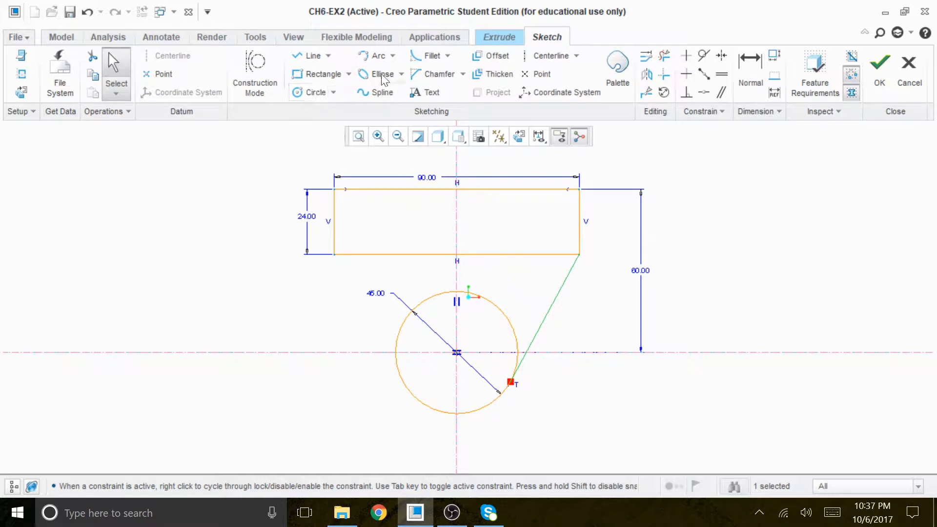
# Sketch a line from the rectangle's lower-left corner, tangent to the circle's lower-left side
pyautogui.click(318, 58)
pyautogui.click(334, 255)
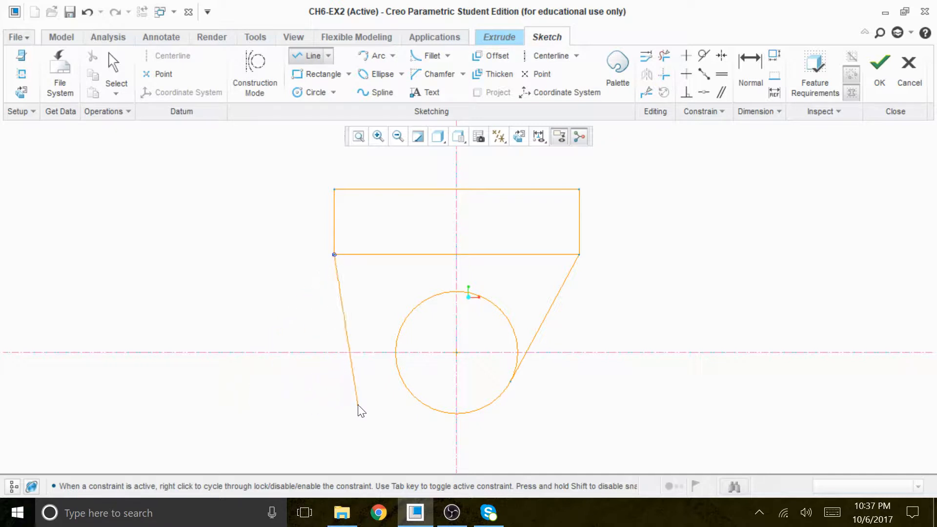
pyautogui.click(402, 385)
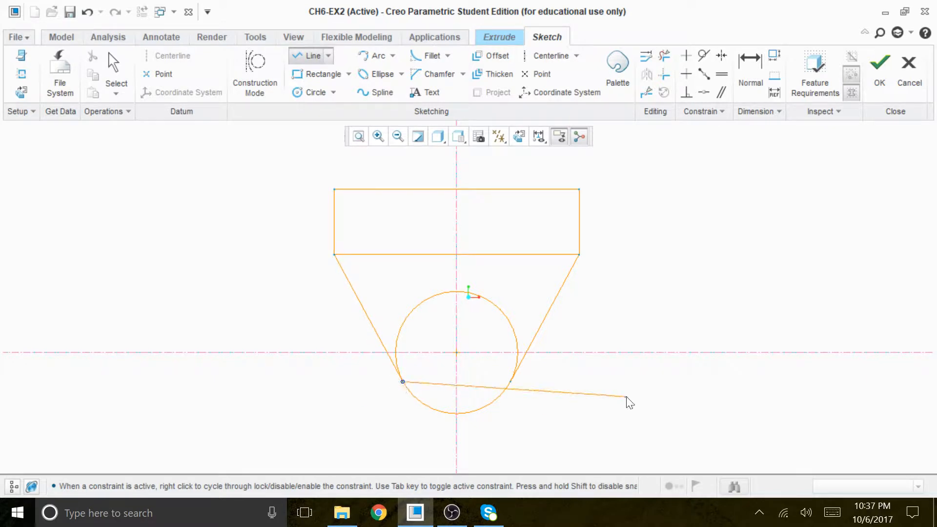
pyautogui.middleClick(616, 401)
pyautogui.middleClick(616, 404)
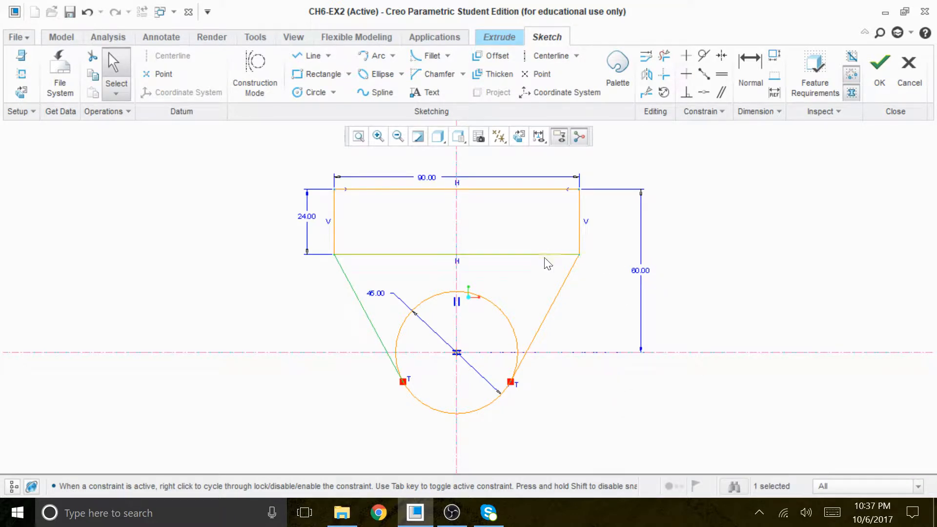
# Trim away the rectangle's lower edge and the circle's upper portion down to both tangent points
pyautogui.click(663, 55)
pyautogui.moveTo(534, 243)
pyautogui.mouseDown()
pyautogui.moveTo(527, 266)
pyautogui.moveTo(422, 254)
pyautogui.mouseUp()
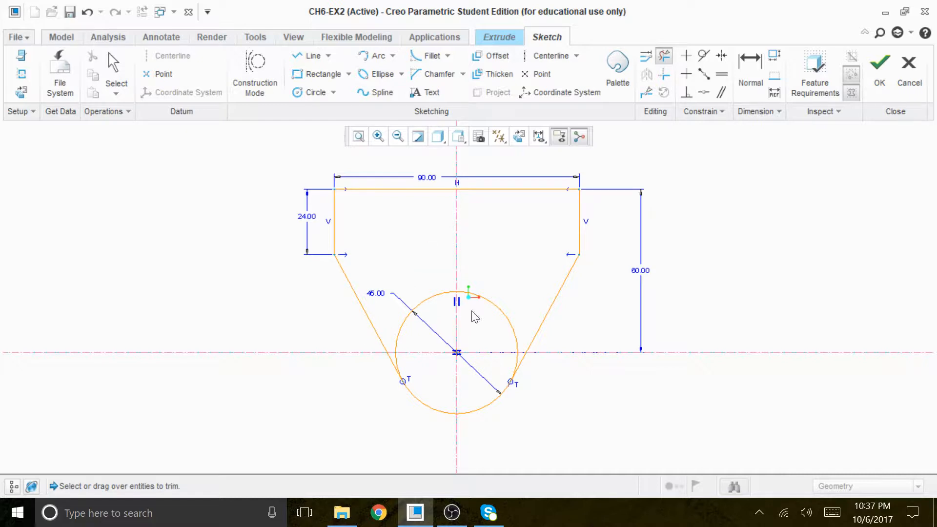
pyautogui.moveTo(510, 299); pyautogui.dragTo(447, 324)
pyautogui.click(422, 300)
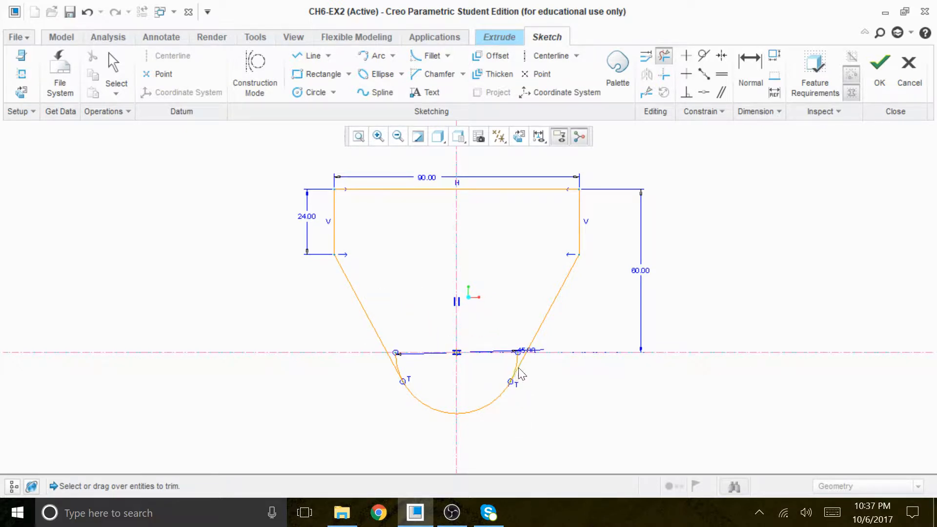
pyautogui.scroll(-3, 481, 336)
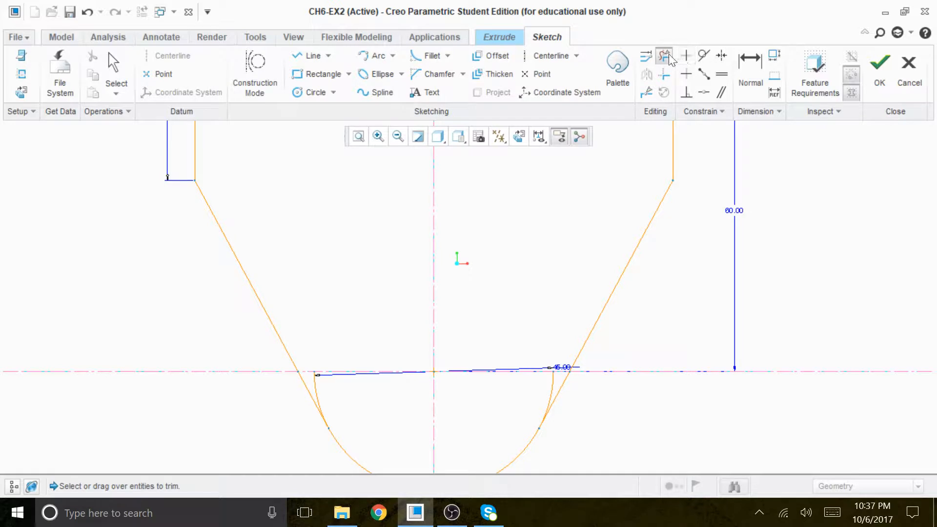
pyautogui.click(548, 381)
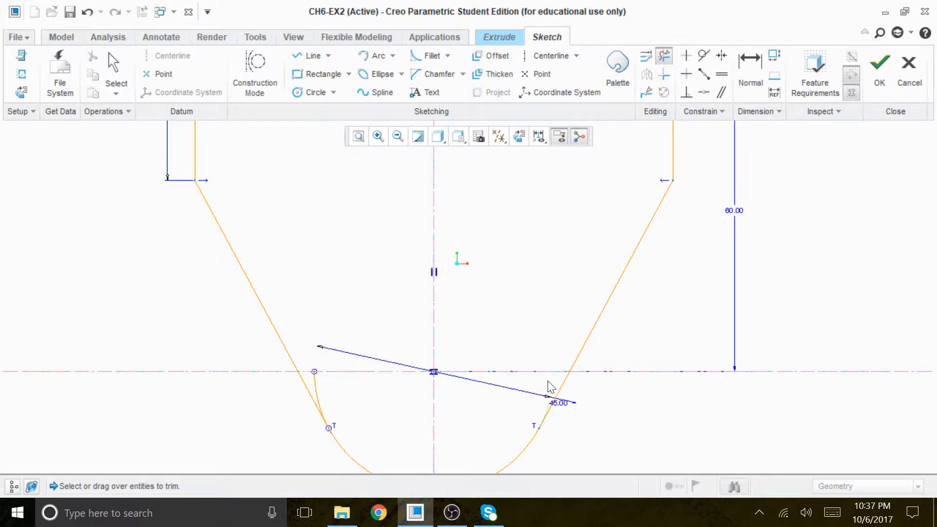
pyautogui.click(313, 380)
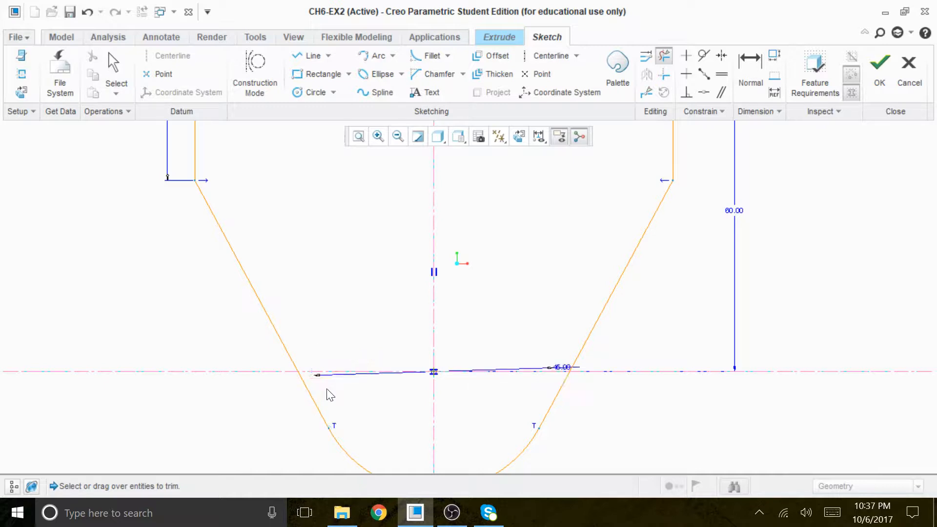
pyautogui.middleClick(616, 412)
# Move the arc's diameter dimension to a clear spot inside the profile and accept the sketch
pyautogui.moveTo(559, 367); pyautogui.dragTo(532, 176)
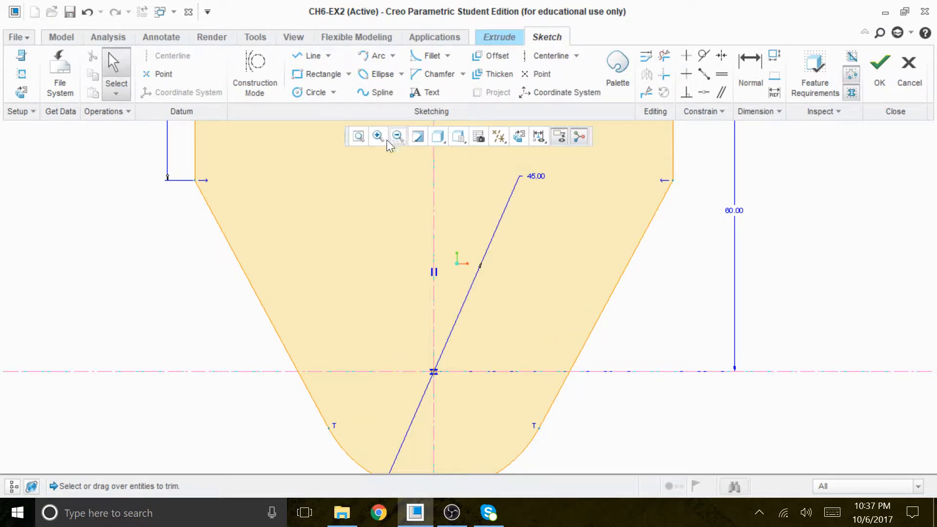
pyautogui.click(359, 137)
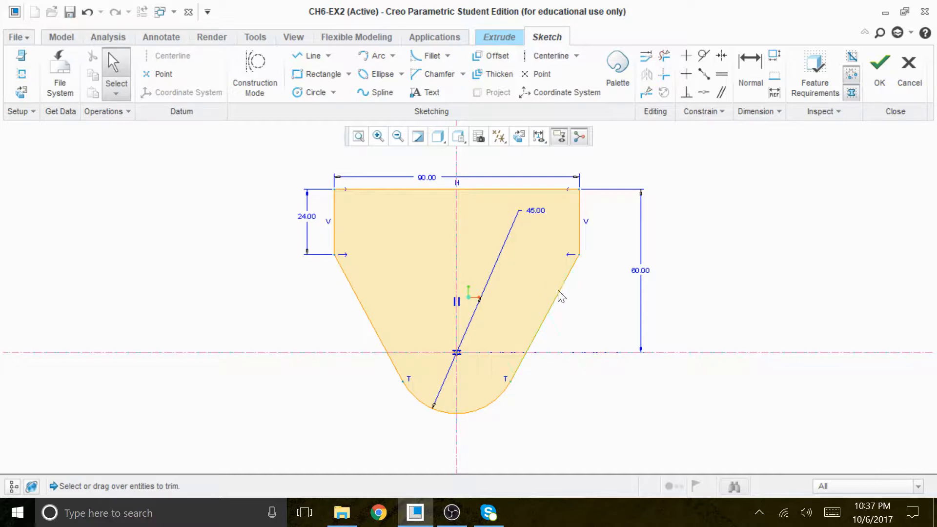
pyautogui.click(886, 81)
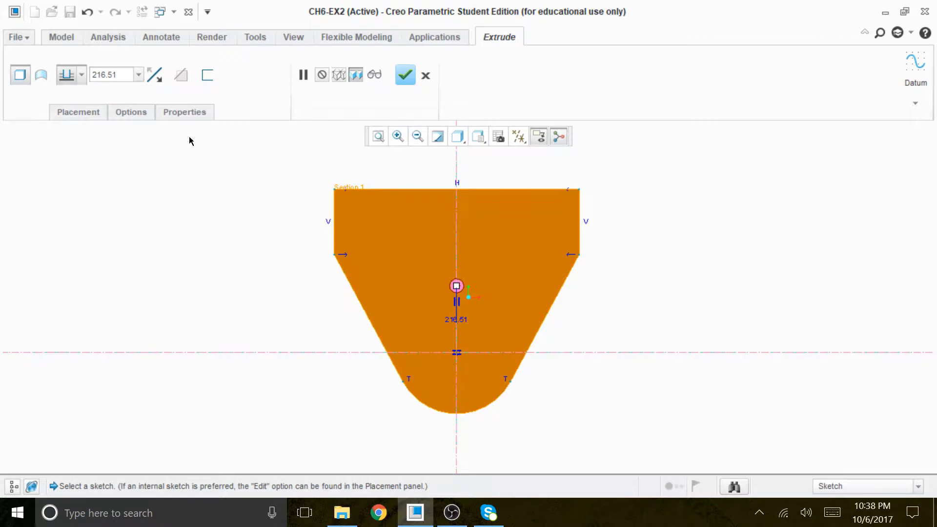
# Extrude the closed profile to a depth of 12 and complete the feature
pyautogui.doubleClick(105, 75)
pyautogui.write('12')
pyautogui.press('Return')
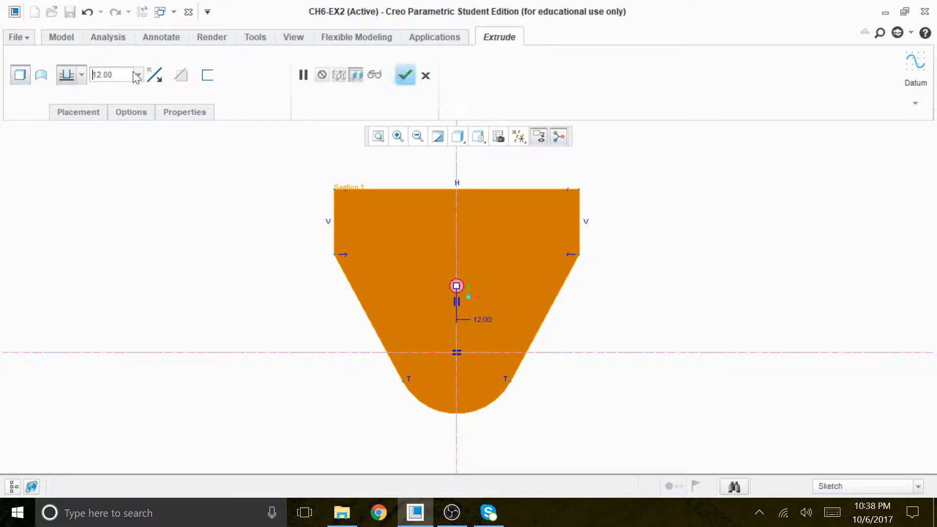
pyautogui.moveTo(668, 218)
pyautogui.mouseDown(button='middle')
pyautogui.moveTo(637, 215)
pyautogui.moveTo(639, 234)
pyautogui.mouseUp(button='middle')
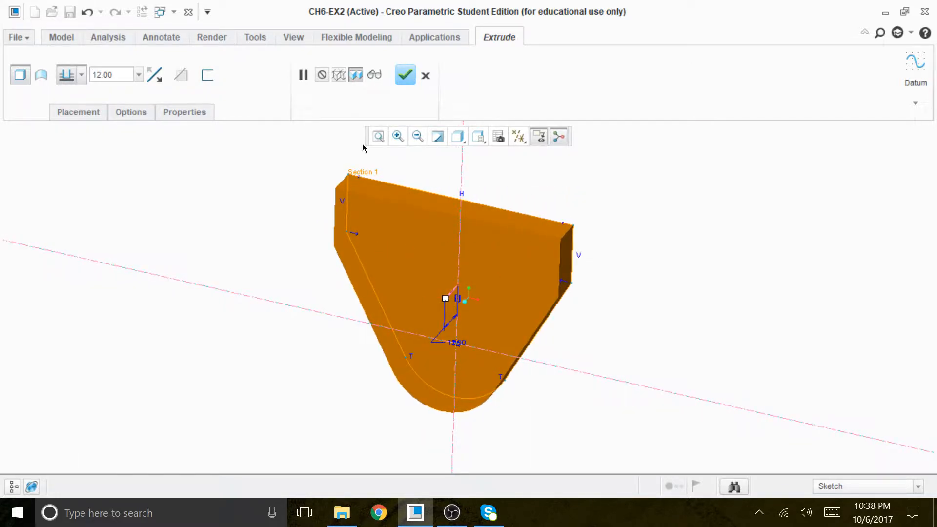
pyautogui.click(405, 74)
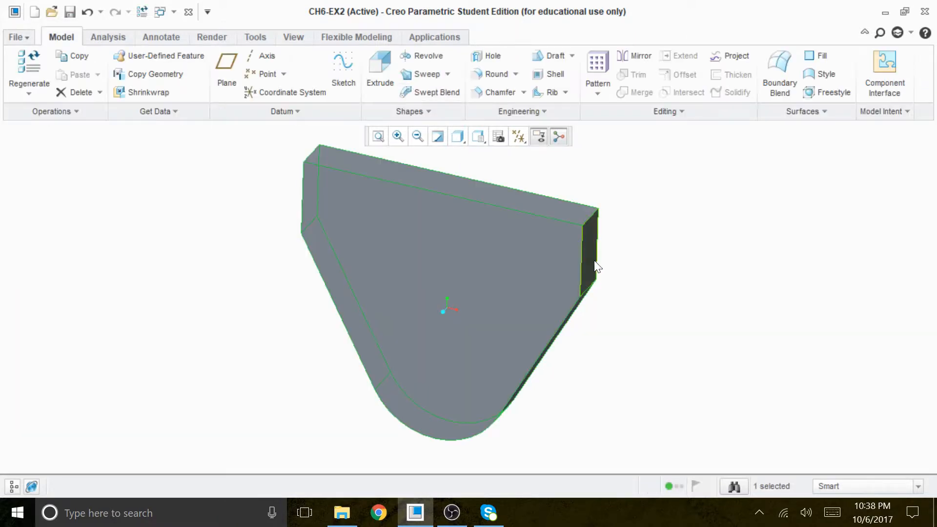
# Start a second extrude with its sketch on the plate's front face and orient the view parallel to the sketch plane
pyautogui.moveTo(665, 284)
pyautogui.mouseDown(button='middle')
pyautogui.moveTo(680, 218)
pyautogui.moveTo(686, 234)
pyautogui.moveTo(675, 234)
pyautogui.moveTo(672, 252)
pyautogui.mouseUp(button='middle')
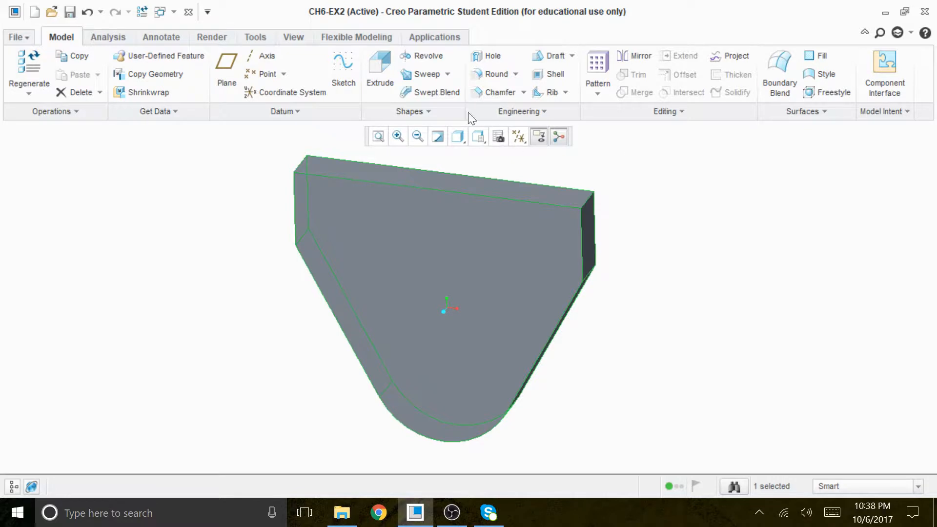
pyautogui.click(375, 72)
pyautogui.click(78, 114)
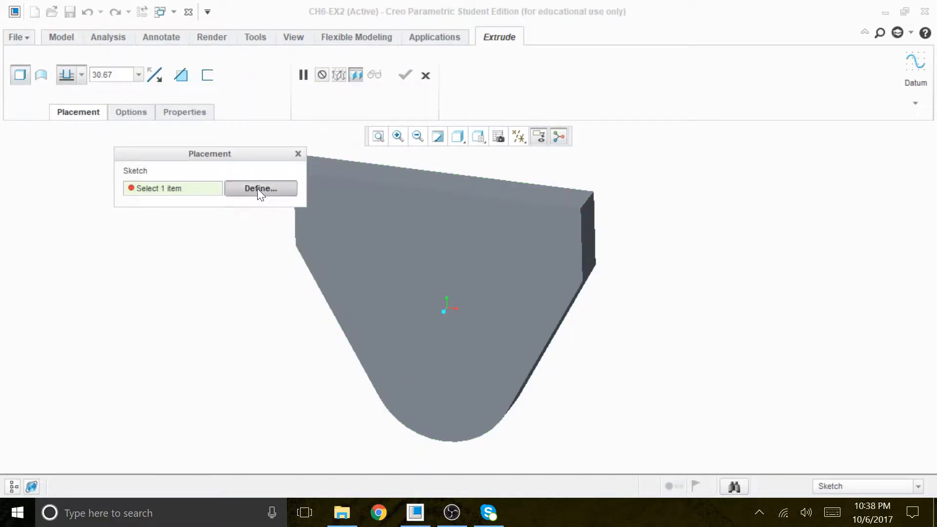
pyautogui.click(259, 190)
pyautogui.click(455, 390)
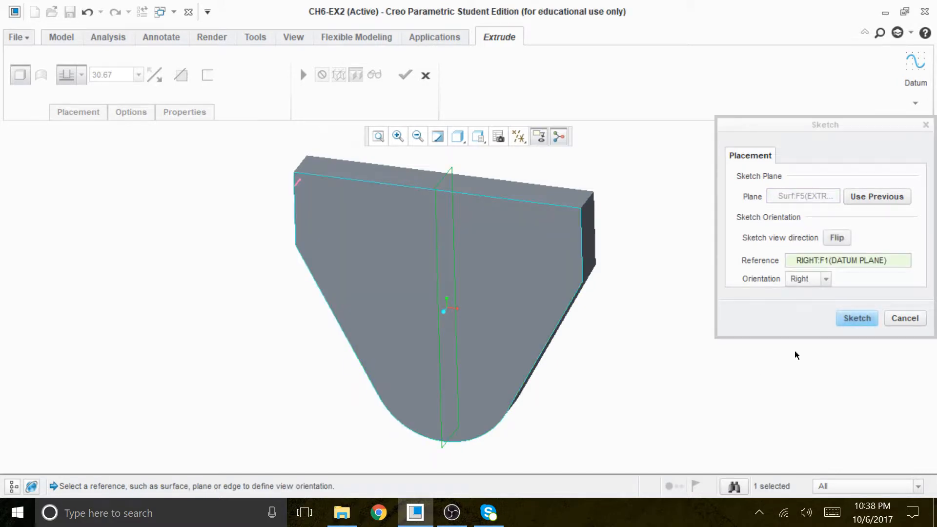
pyautogui.click(857, 317)
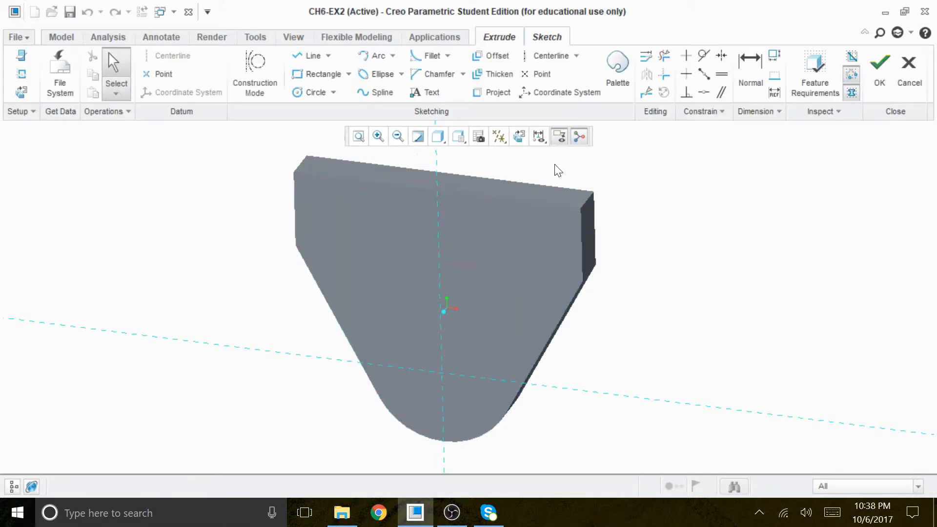
pyautogui.click(519, 137)
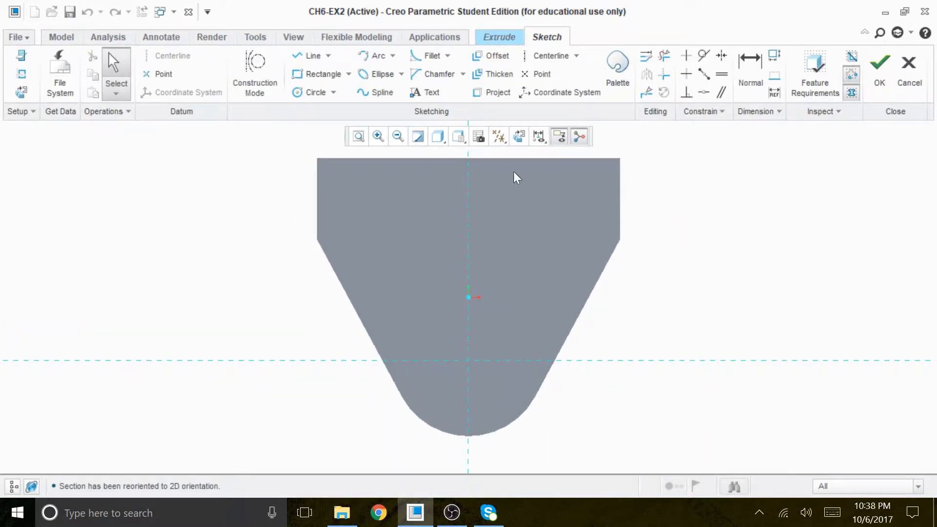
pyautogui.click(317, 92)
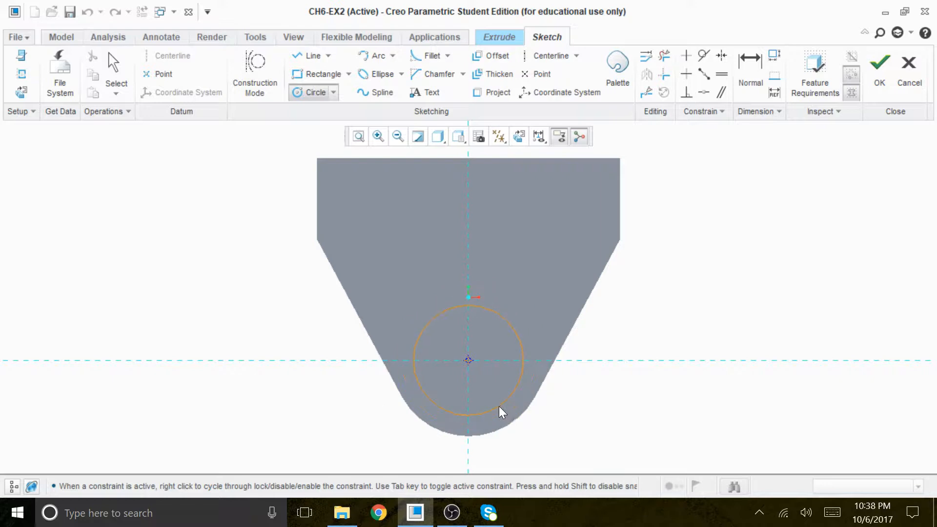
pyautogui.middleClick(525, 306)
pyautogui.middleClick(684, 257)
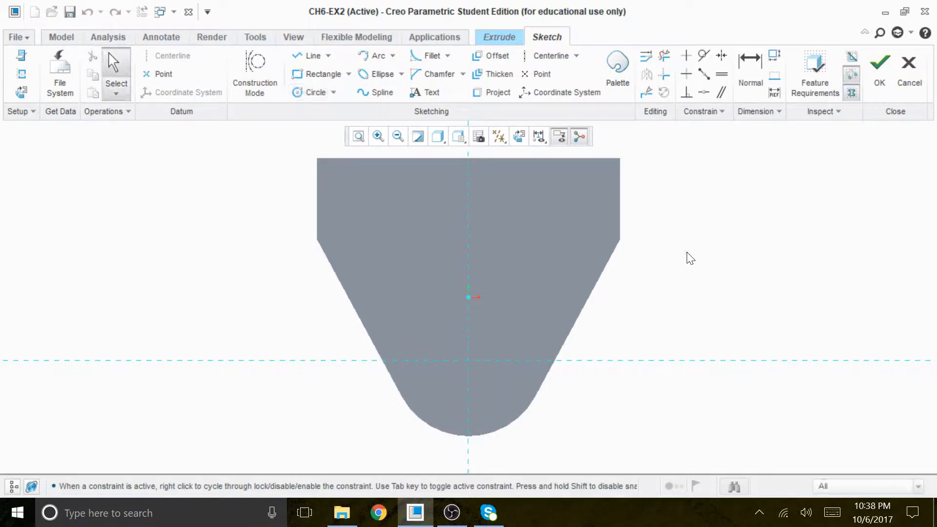
# Add the plate's rounded lower end as a sketch reference and solve the references
pyautogui.rightClick(766, 243)
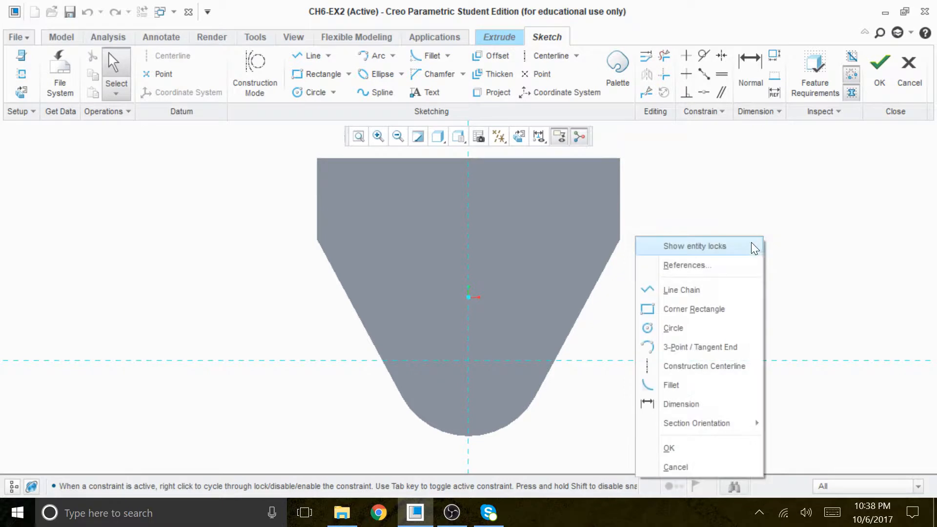
pyautogui.click(704, 265)
pyautogui.moveTo(415, 176); pyautogui.dragTo(227, 174)
pyautogui.click(486, 435)
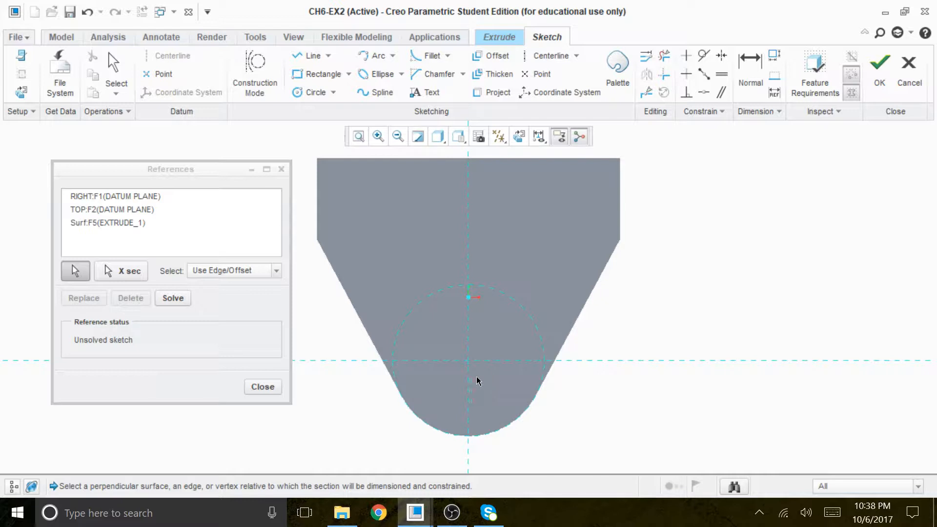
pyautogui.click(180, 296)
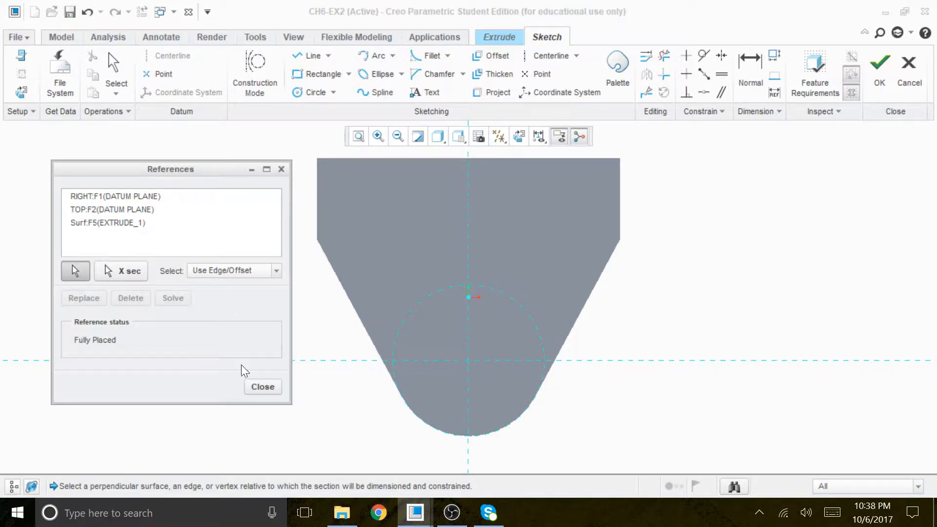
pyautogui.click(263, 387)
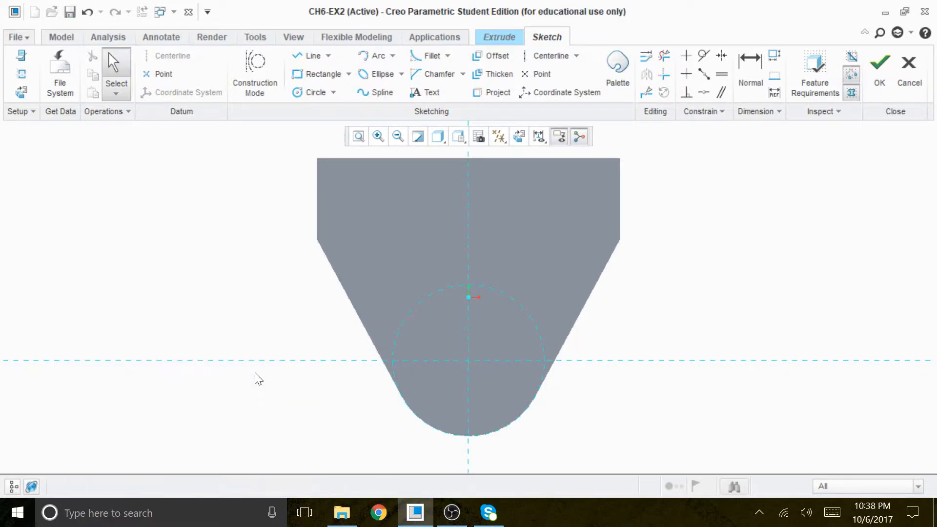
# Set the display to No Hidden and sketch a circle centred on the reference intersection, coinciding with the rounded end's arc
pyautogui.click(313, 92)
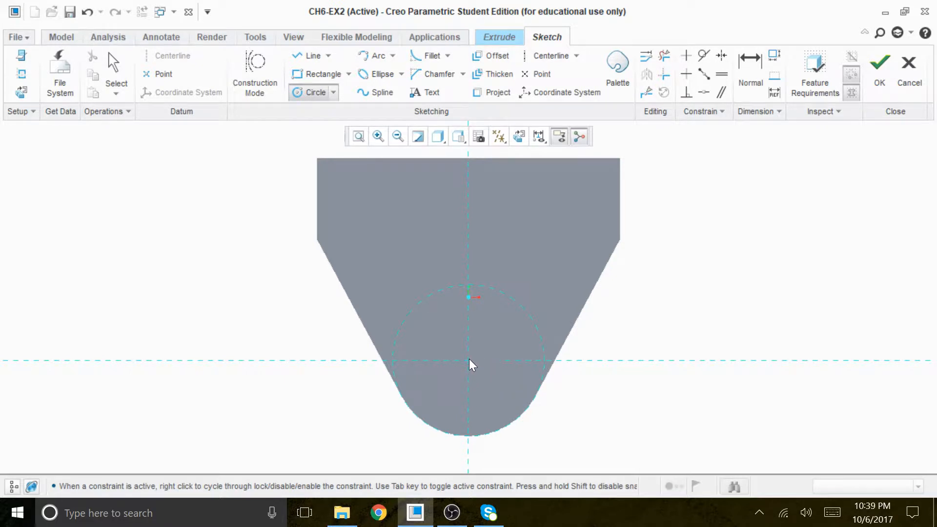
pyautogui.click(445, 140)
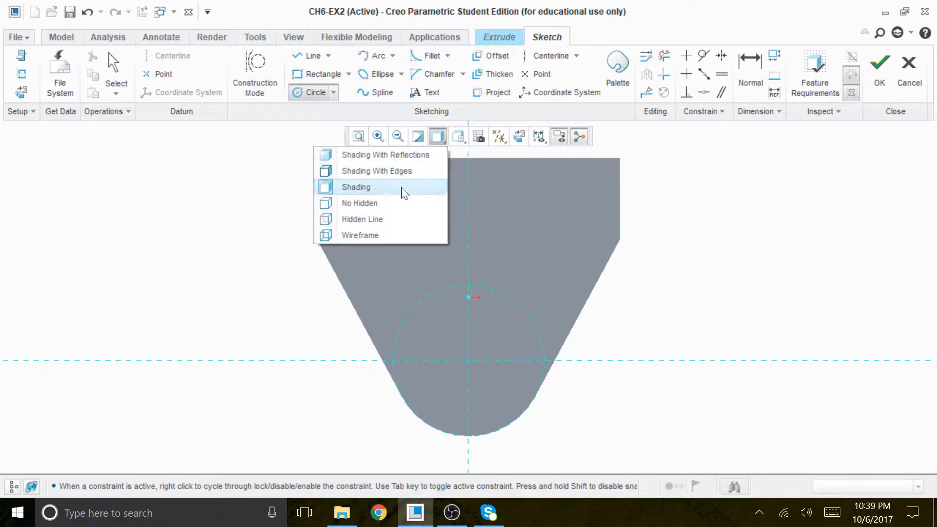
pyautogui.click(379, 203)
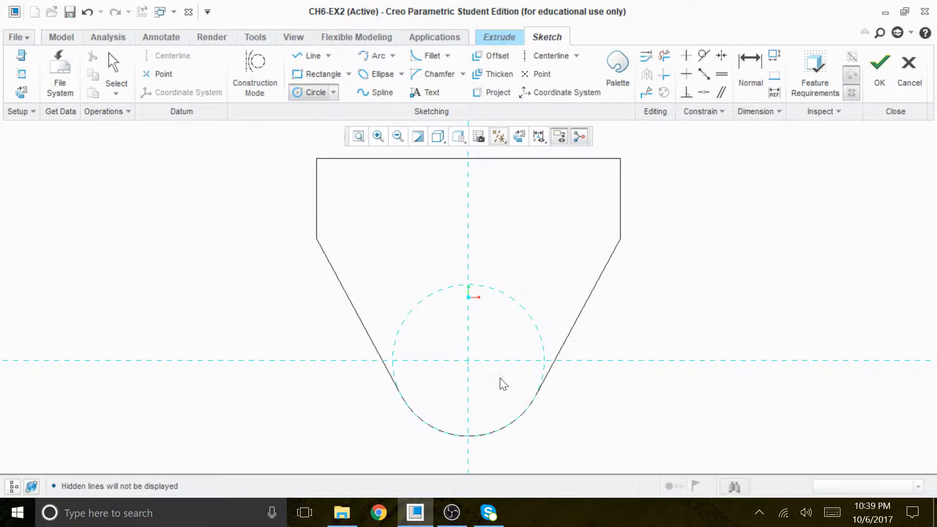
pyautogui.click(468, 360)
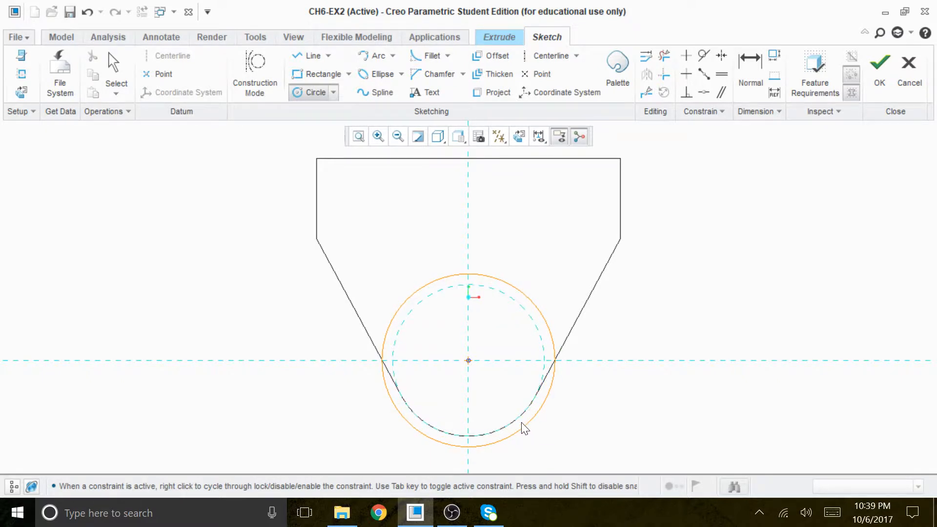
pyautogui.click(514, 423)
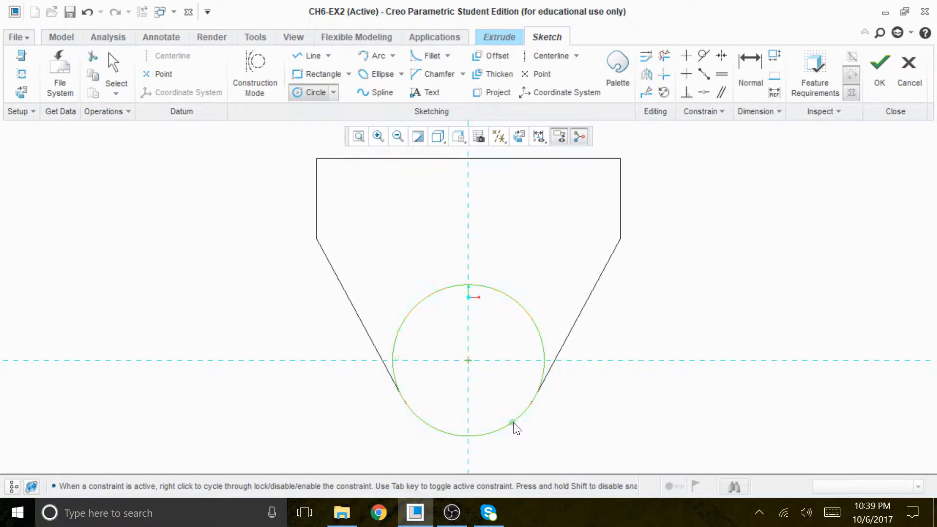
pyautogui.middleClick(649, 408)
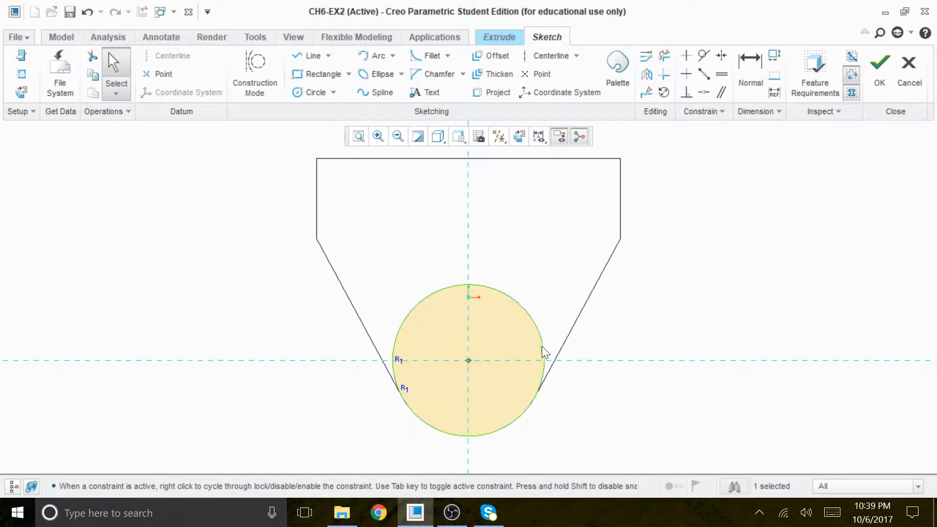
# Return the display to Shading and accept the circle sketch for the second extrude
pyautogui.click(439, 139)
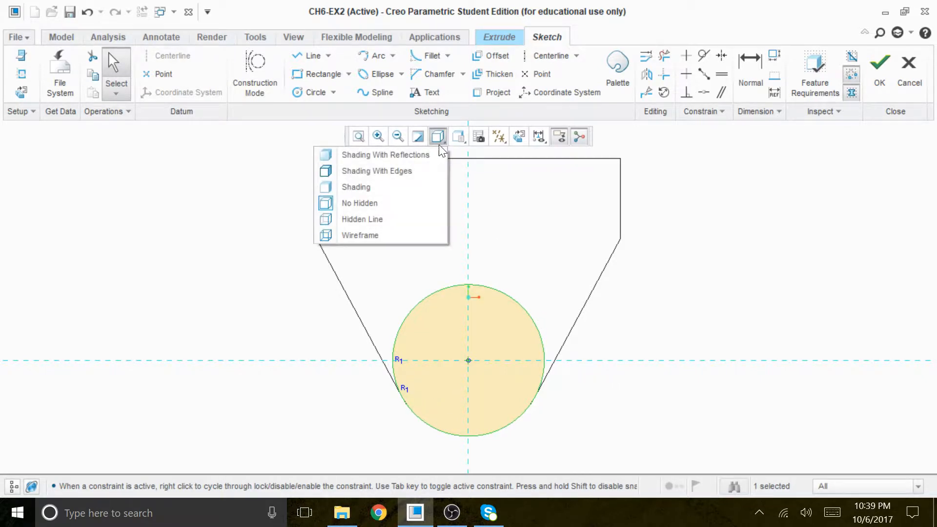
pyautogui.click(398, 190)
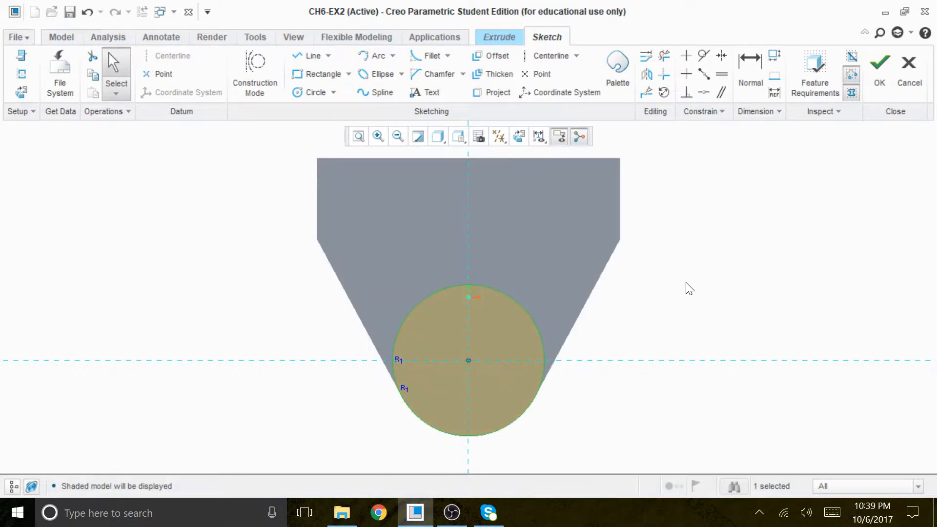
pyautogui.moveTo(686, 287)
pyautogui.mouseDown(button='middle')
pyautogui.moveTo(649, 278)
pyautogui.moveTo(641, 296)
pyautogui.mouseUp(button='middle')
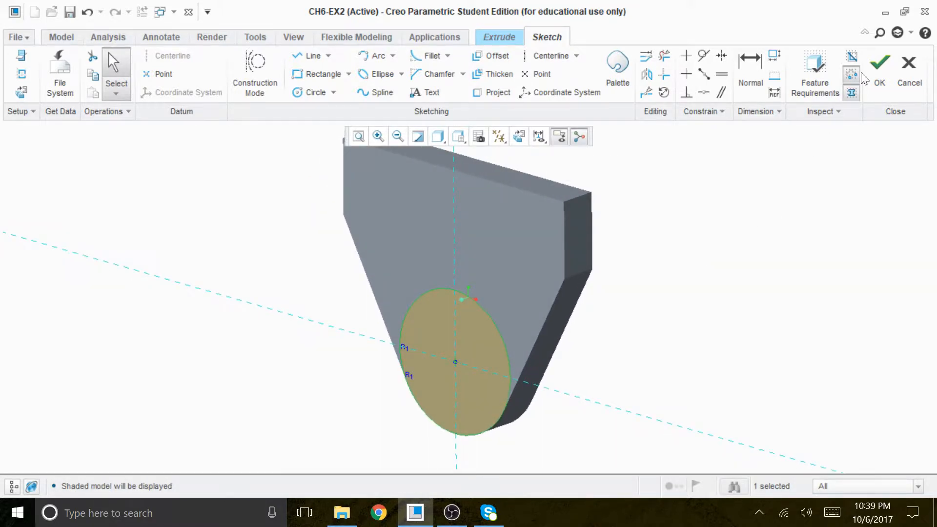
pyautogui.click(879, 65)
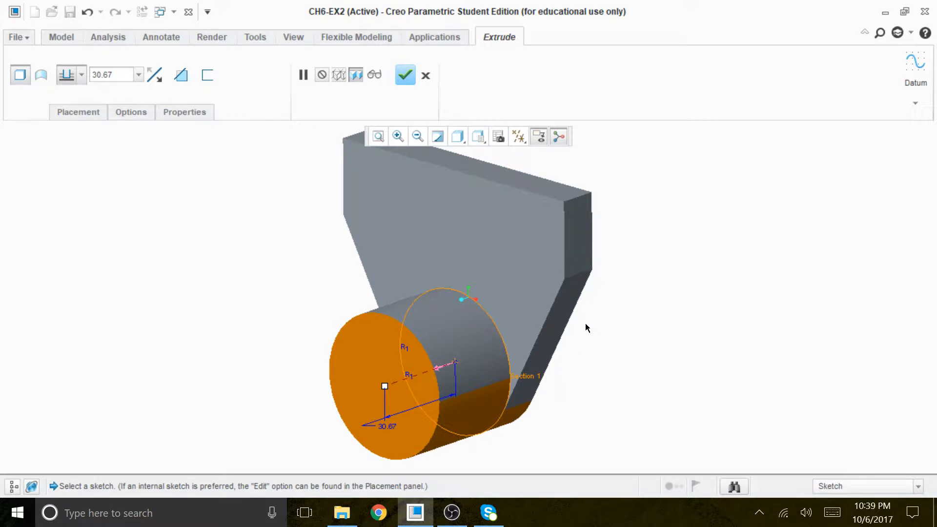
# Set the cylindrical boss's extrude depth to 30-12, giving 18, and complete the second extrude
pyautogui.moveTo(624, 344); pyautogui.dragTo(604, 349, button='middle')
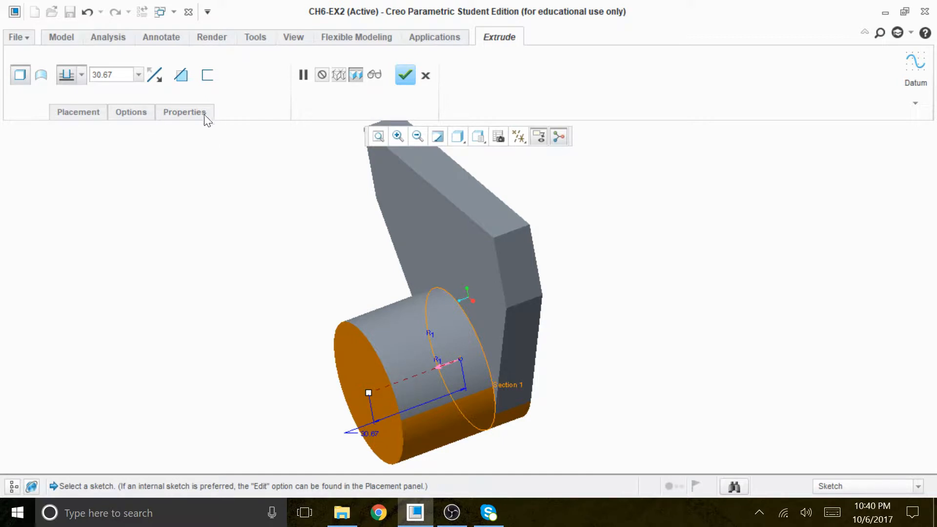
pyautogui.doubleClick(103, 74)
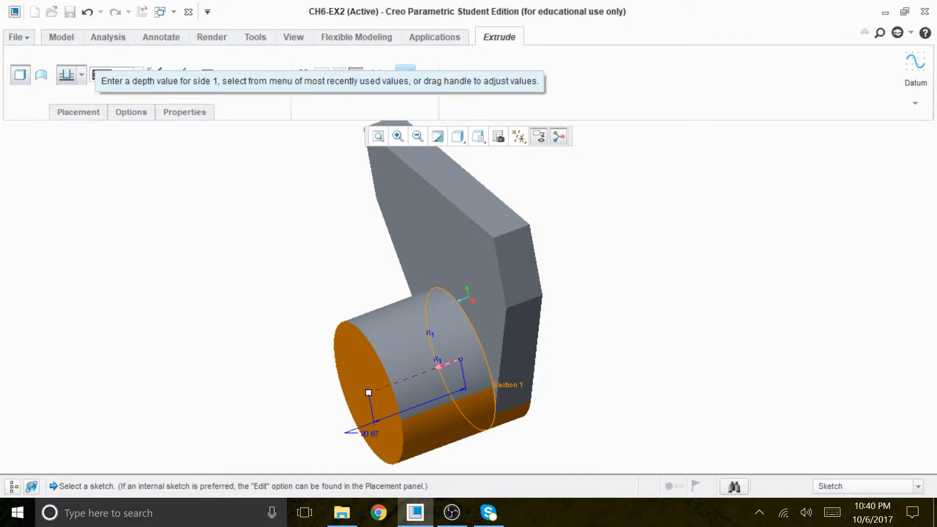
pyautogui.write('30-12')
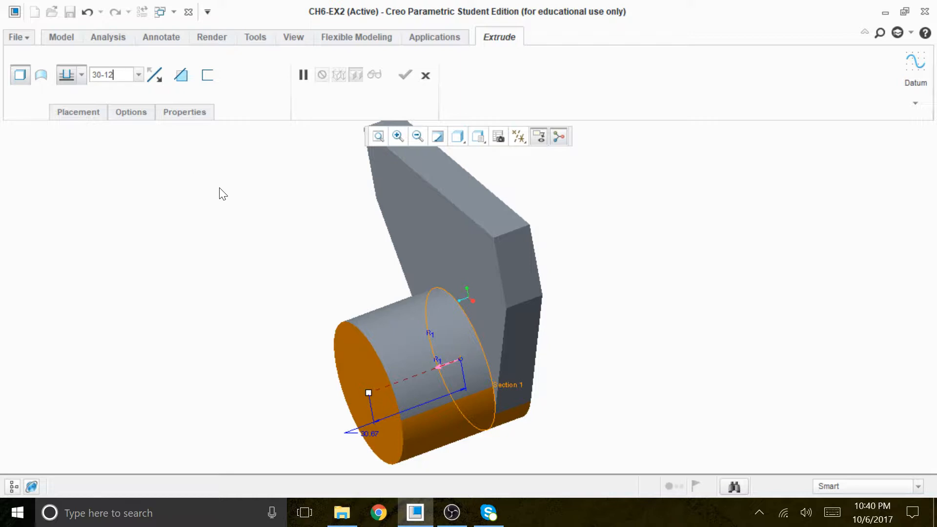
pyautogui.press('Return')
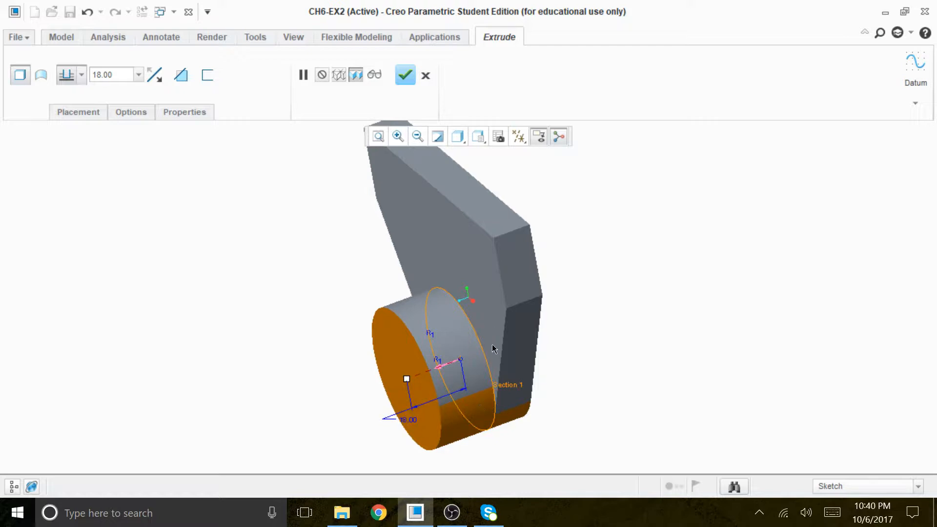
pyautogui.moveTo(590, 332)
pyautogui.mouseDown(button='middle')
pyautogui.moveTo(600, 324)
pyautogui.moveTo(600, 337)
pyautogui.mouseUp(button='middle')
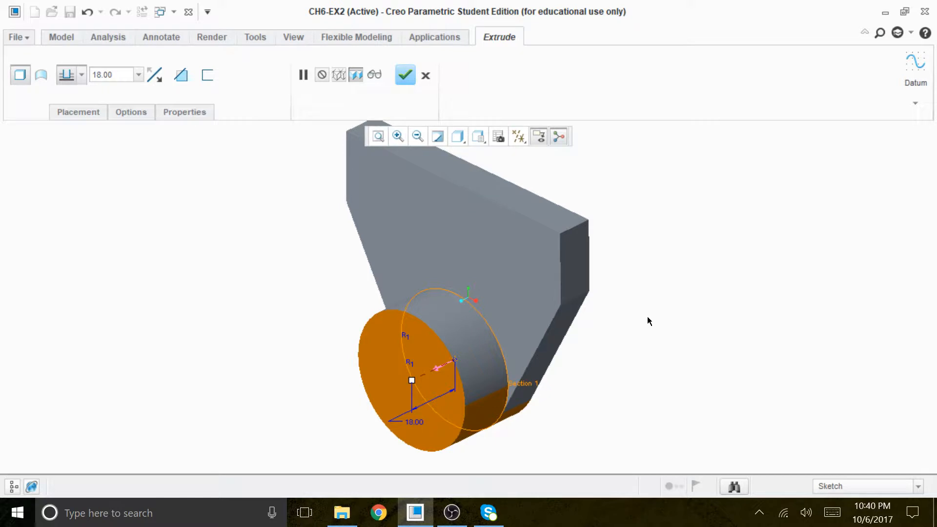
pyautogui.click(404, 76)
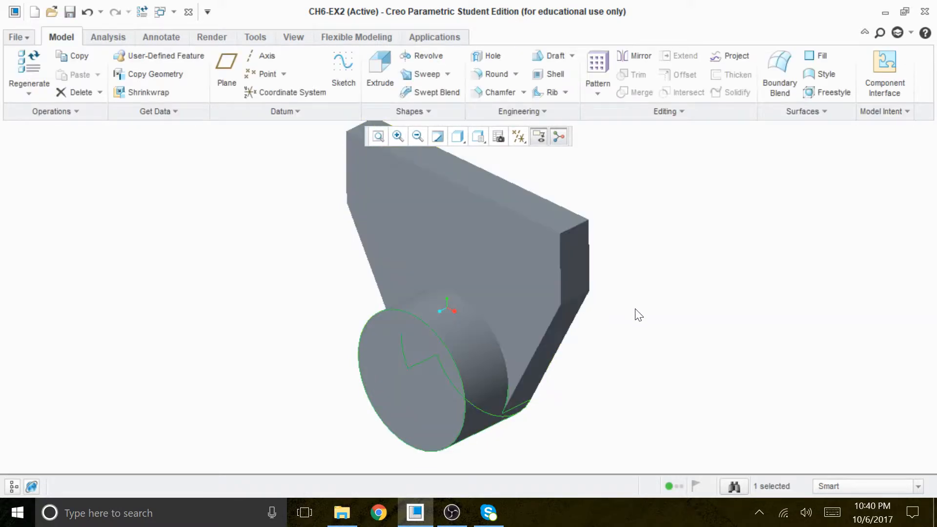
# Show the model tree and start a third extrude with its sketch on the boss's front face, using RIGHT as the orientation reference
pyautogui.moveTo(638, 315)
pyautogui.mouseDown(button='middle')
pyautogui.moveTo(657, 203)
pyautogui.moveTo(663, 290)
pyautogui.moveTo(667, 265)
pyautogui.mouseUp(button='middle')
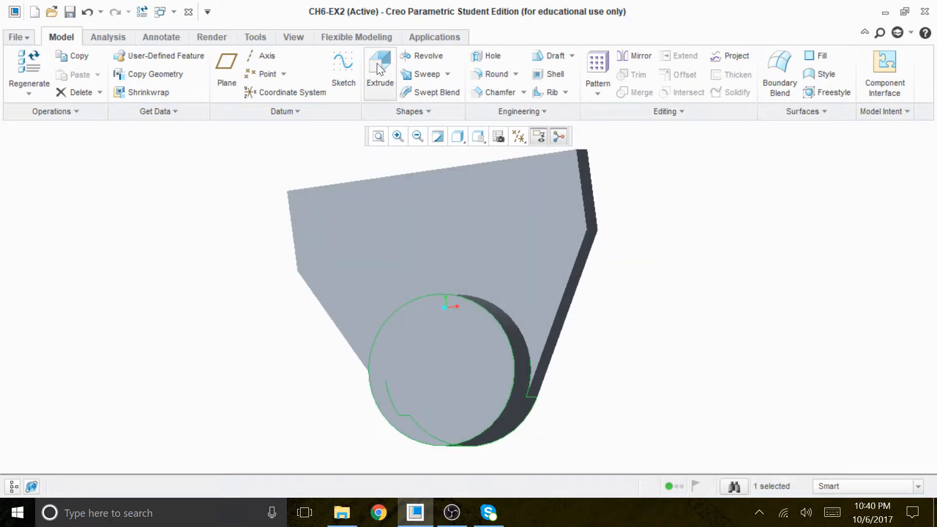
pyautogui.click(13, 487)
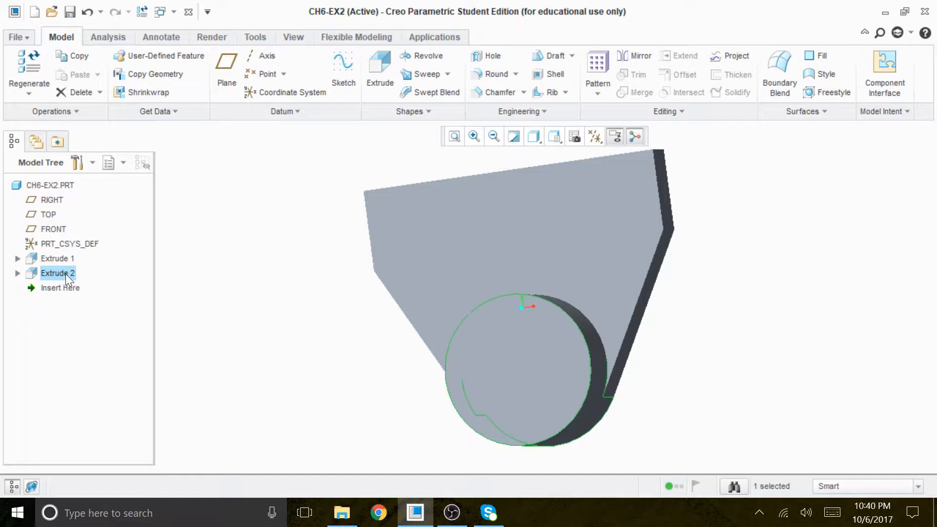
pyautogui.moveTo(257, 334)
pyautogui.mouseDown(button='middle')
pyautogui.moveTo(253, 366)
pyautogui.moveTo(238, 364)
pyautogui.moveTo(249, 362)
pyautogui.moveTo(247, 337)
pyautogui.moveTo(254, 342)
pyautogui.mouseUp(button='middle')
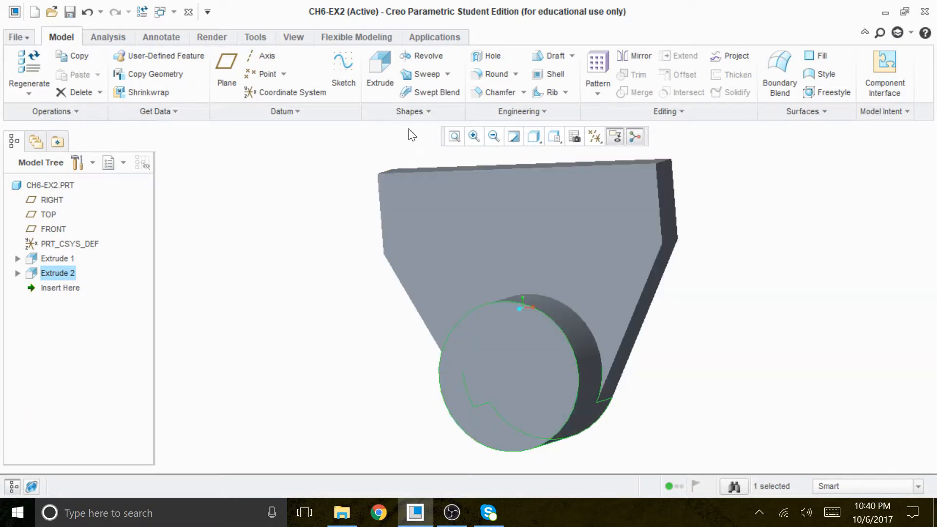
pyautogui.click(379, 71)
pyautogui.click(100, 113)
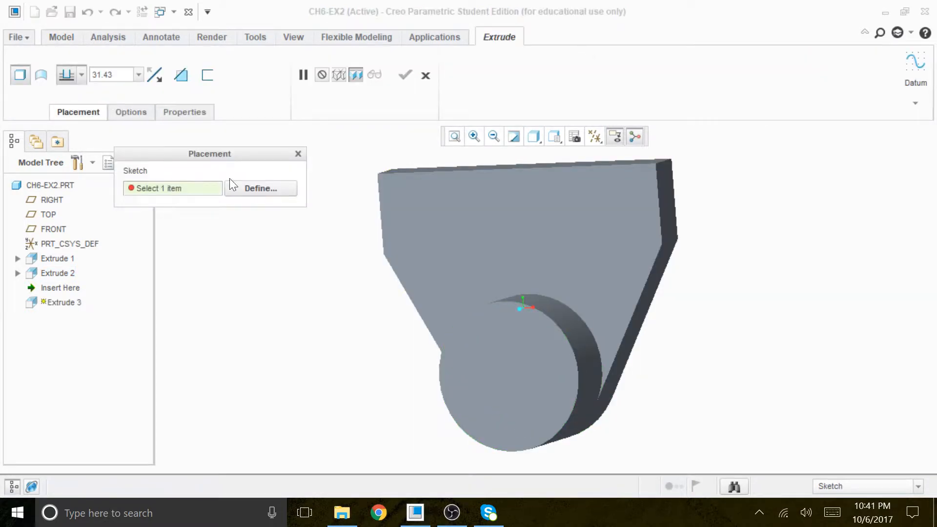
pyautogui.click(251, 187)
pyautogui.click(543, 371)
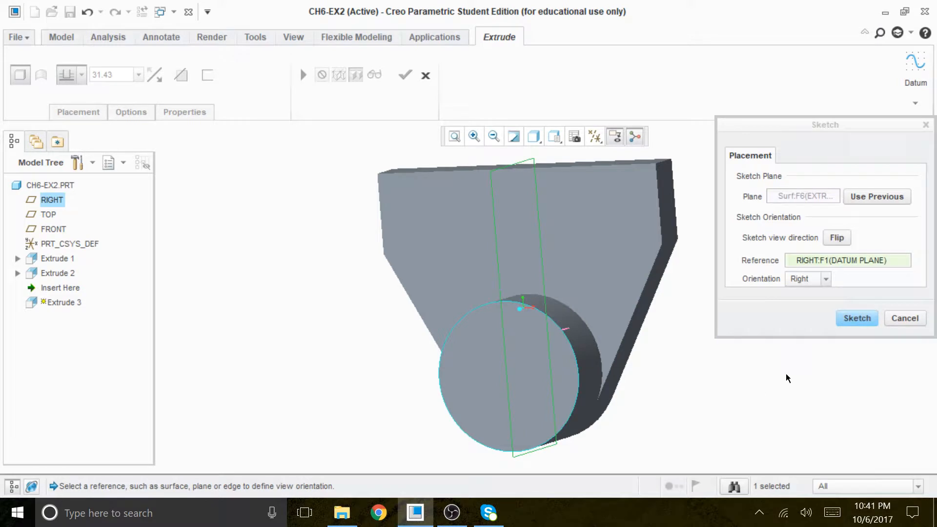
pyautogui.click(854, 318)
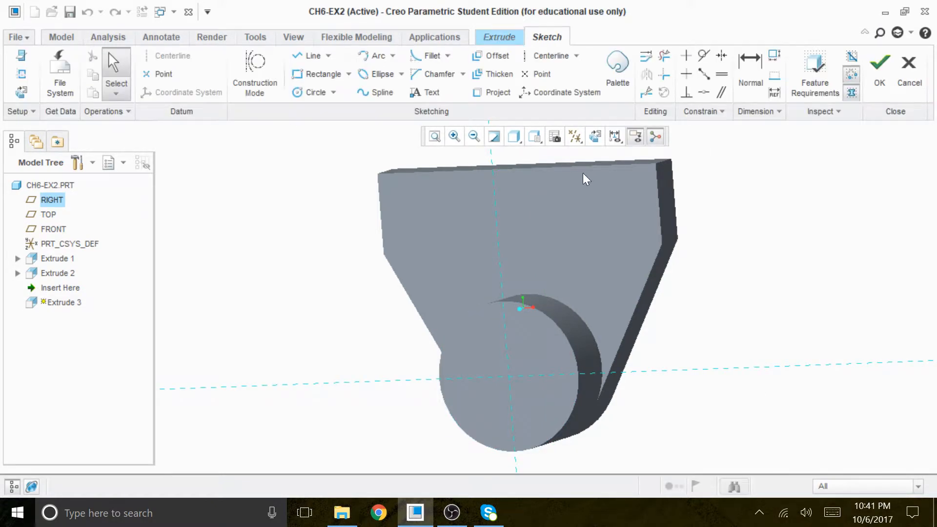
# Sketch a circle centred on the reference intersection, set its diameter to 24, and accept the sketch
pyautogui.click(316, 92)
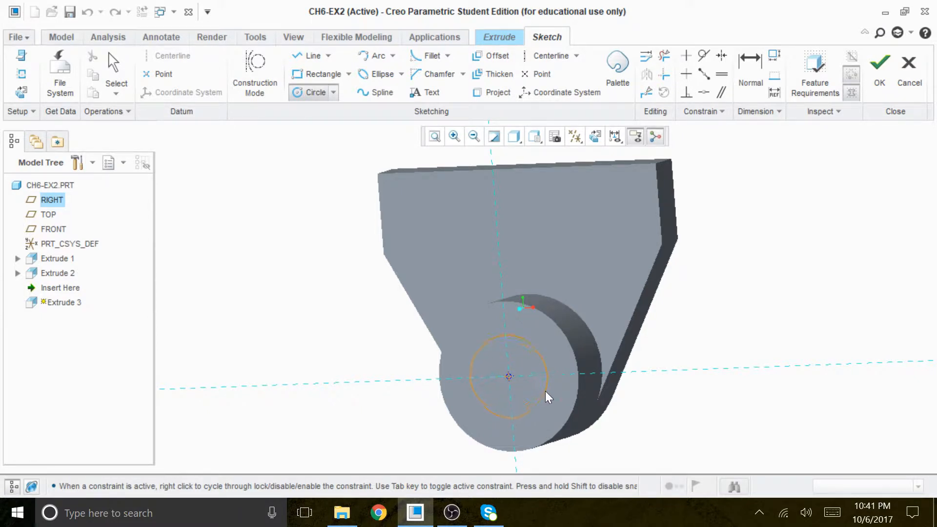
pyautogui.click(546, 391)
pyautogui.middleClick(811, 296)
pyautogui.moveTo(453, 338); pyautogui.dragTo(399, 333)
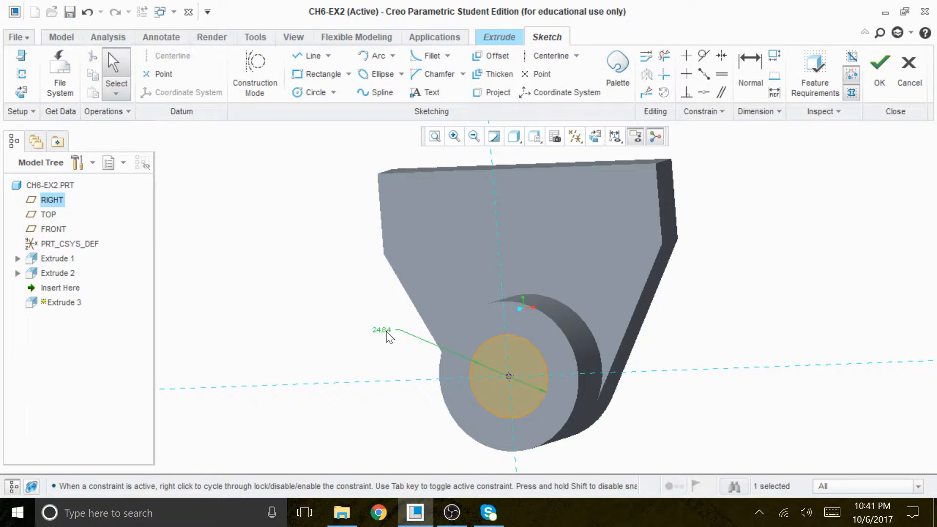
pyautogui.doubleClick(386, 330)
pyautogui.write('24')
pyautogui.press('Return')
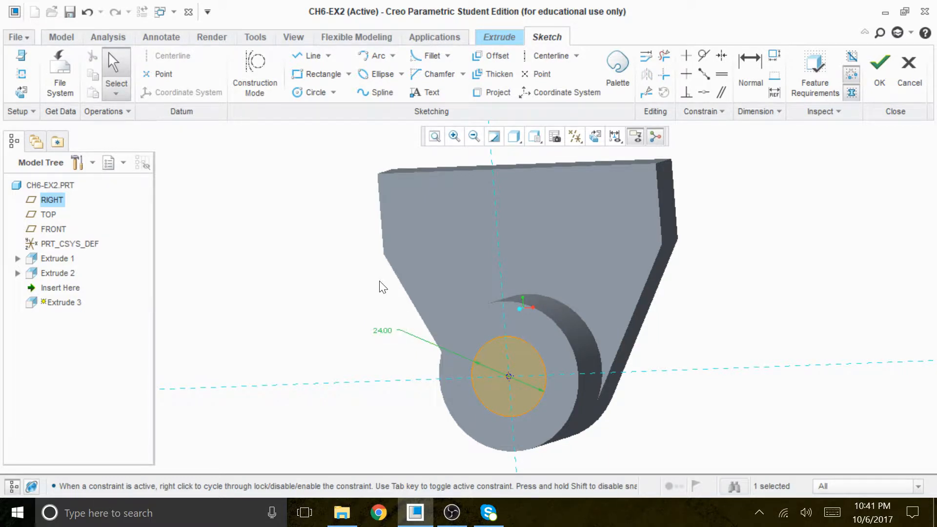
pyautogui.click(879, 63)
# Make the circle's extrude remove material into the part through all surfaces and complete the bore
pyautogui.moveTo(812, 269); pyautogui.dragTo(702, 278, button='middle')
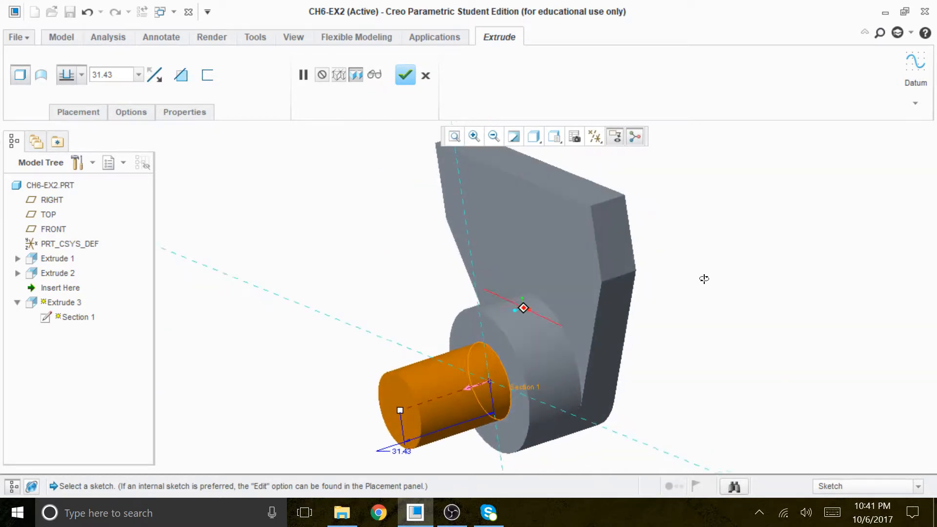
pyautogui.click(468, 386)
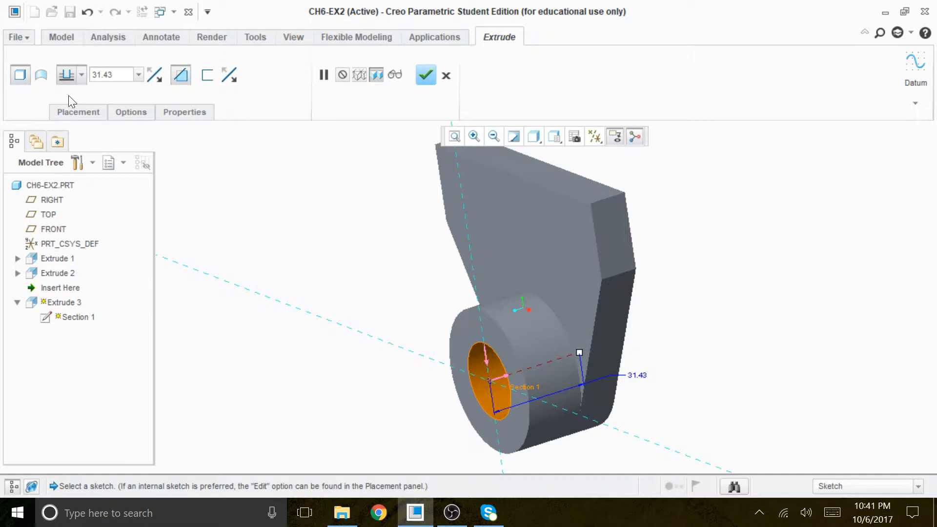
pyautogui.click(82, 76)
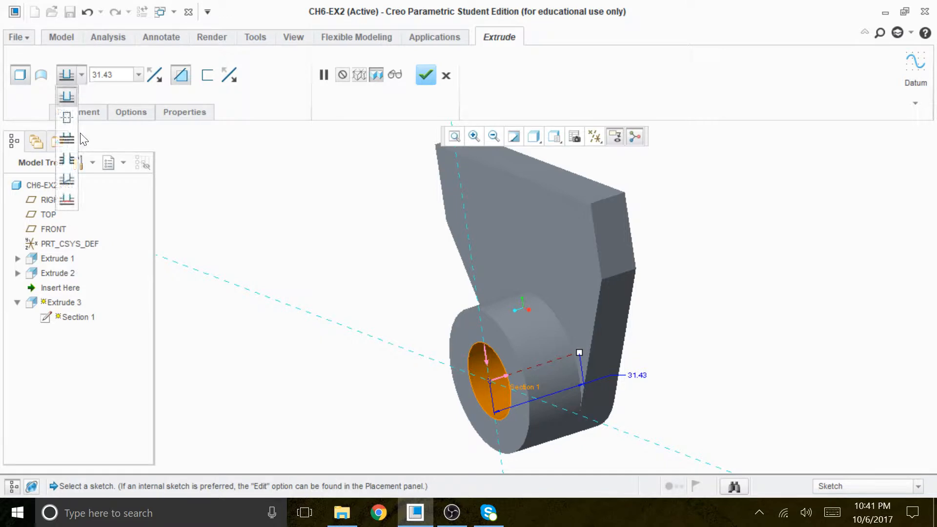
pyautogui.click(67, 159)
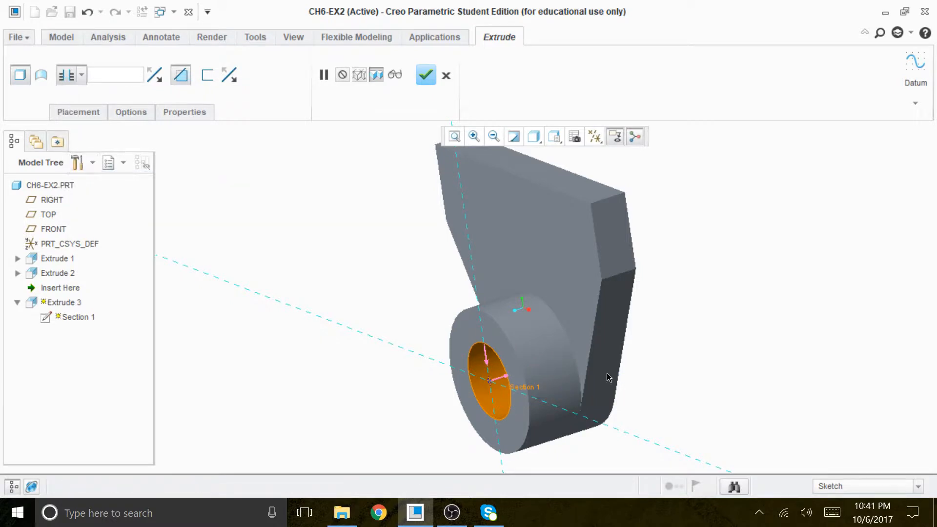
pyautogui.moveTo(629, 365); pyautogui.dragTo(591, 386, button='middle')
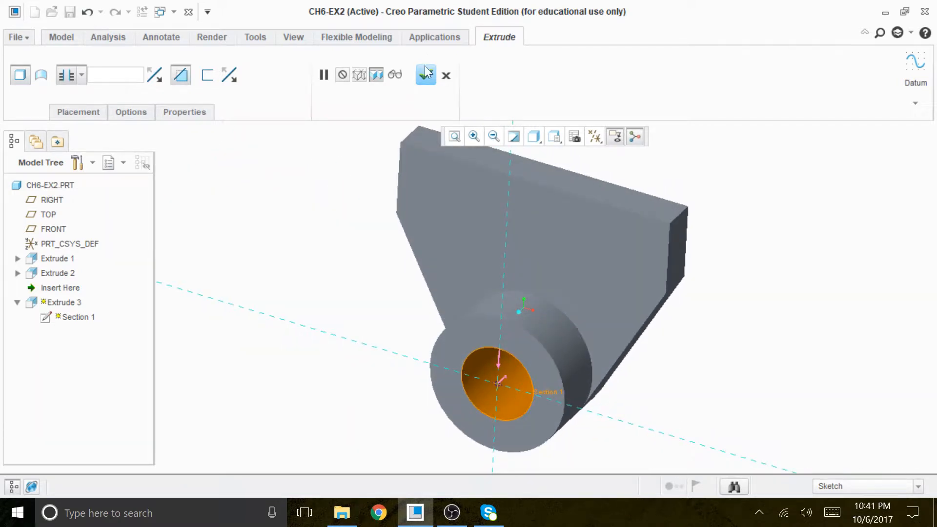
pyautogui.click(429, 74)
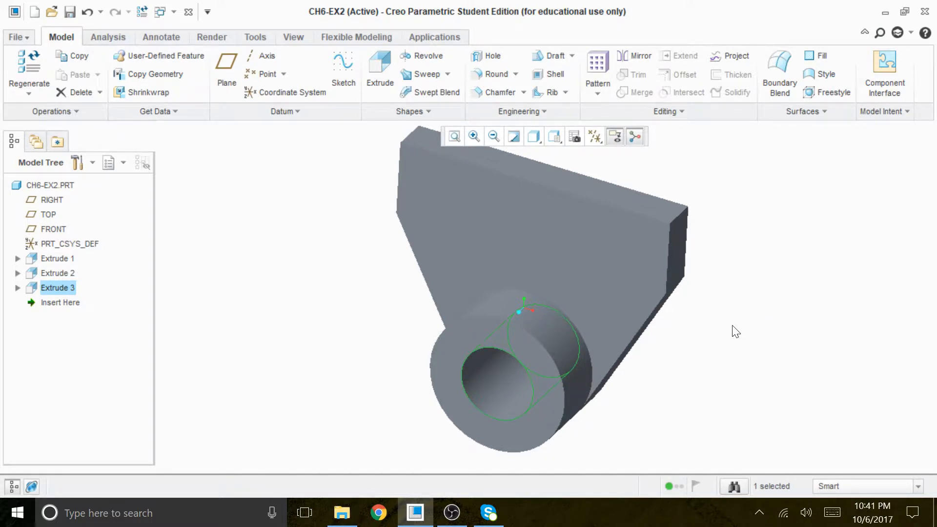
# Turn on the display of the datum planes
pyautogui.moveTo(736, 381)
pyautogui.mouseDown(button='middle')
pyautogui.moveTo(715, 359)
pyautogui.moveTo(713, 370)
pyautogui.mouseUp(button='middle')
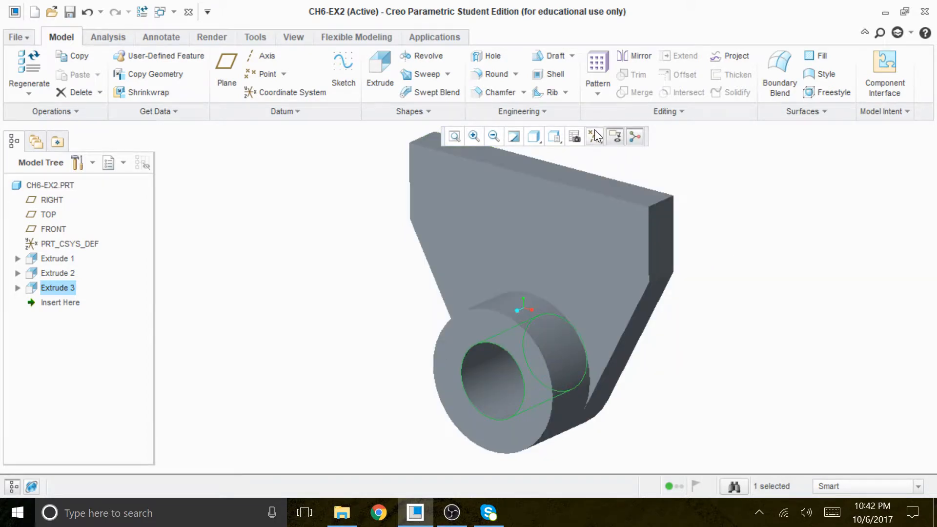
pyautogui.click(595, 131)
pyautogui.click(561, 220)
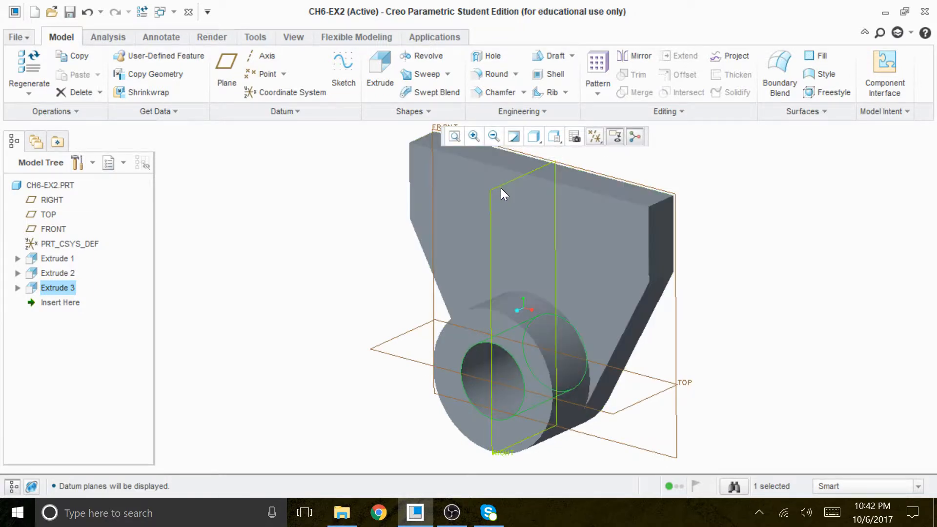
# Start a Profile Rib with its sketch on the RIGHT datum plane
pyautogui.click(500, 189)
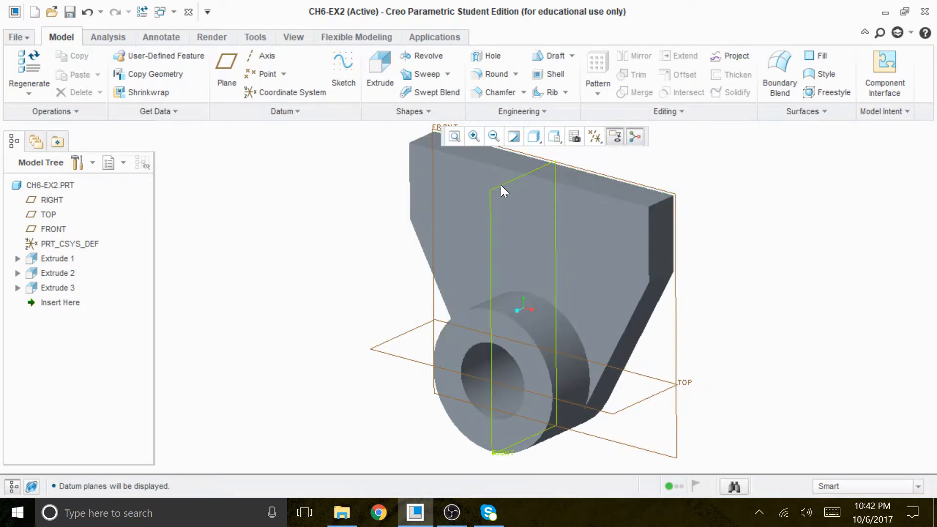
pyautogui.click(501, 186)
pyautogui.moveTo(765, 254)
pyautogui.mouseDown(button='middle')
pyautogui.moveTo(716, 226)
pyautogui.moveTo(680, 224)
pyautogui.moveTo(745, 239)
pyautogui.moveTo(794, 207)
pyautogui.moveTo(745, 242)
pyautogui.moveTo(736, 192)
pyautogui.moveTo(755, 213)
pyautogui.moveTo(736, 240)
pyautogui.moveTo(752, 215)
pyautogui.moveTo(734, 230)
pyautogui.moveTo(745, 222)
pyautogui.moveTo(738, 239)
pyautogui.moveTo(766, 224)
pyautogui.moveTo(759, 238)
pyautogui.mouseUp(button='middle')
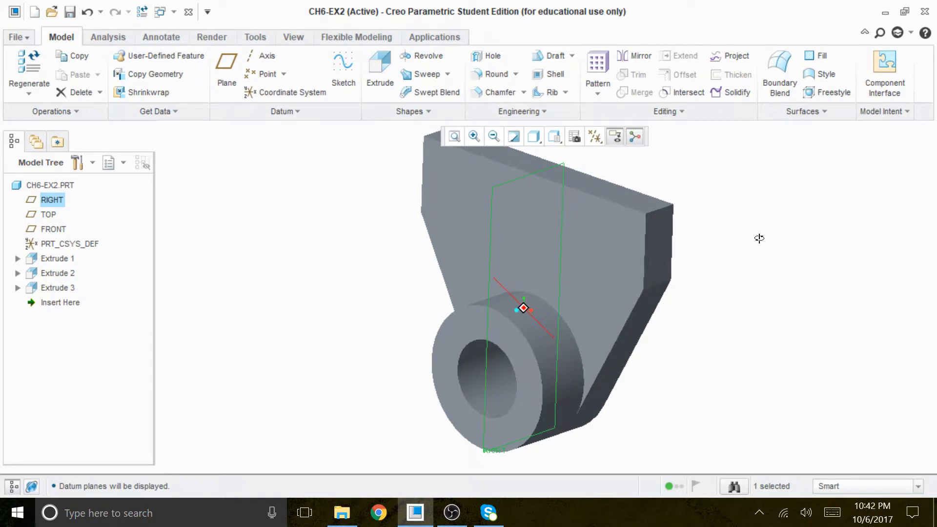
pyautogui.moveTo(759, 237)
pyautogui.mouseDown(button='middle')
pyautogui.moveTo(742, 218)
pyautogui.moveTo(754, 240)
pyautogui.mouseUp(button='middle')
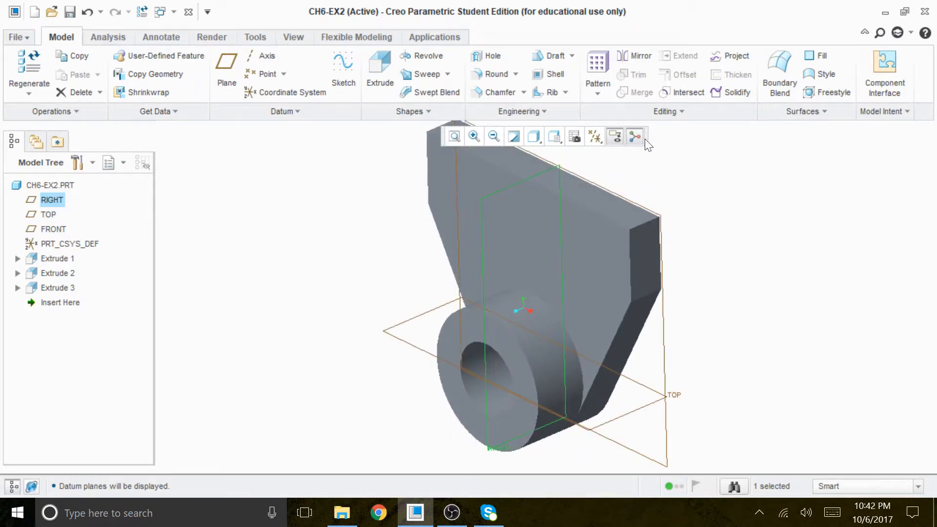
pyautogui.click(566, 92)
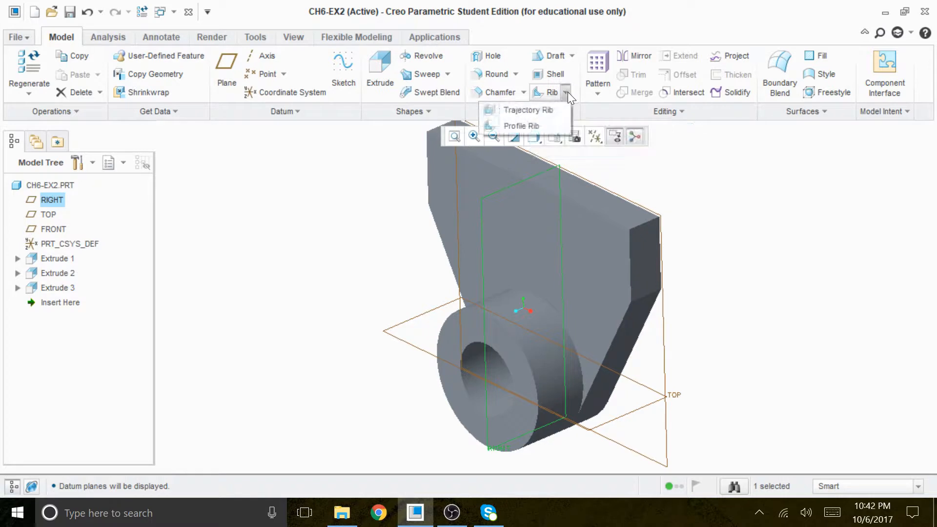
pyautogui.click(522, 126)
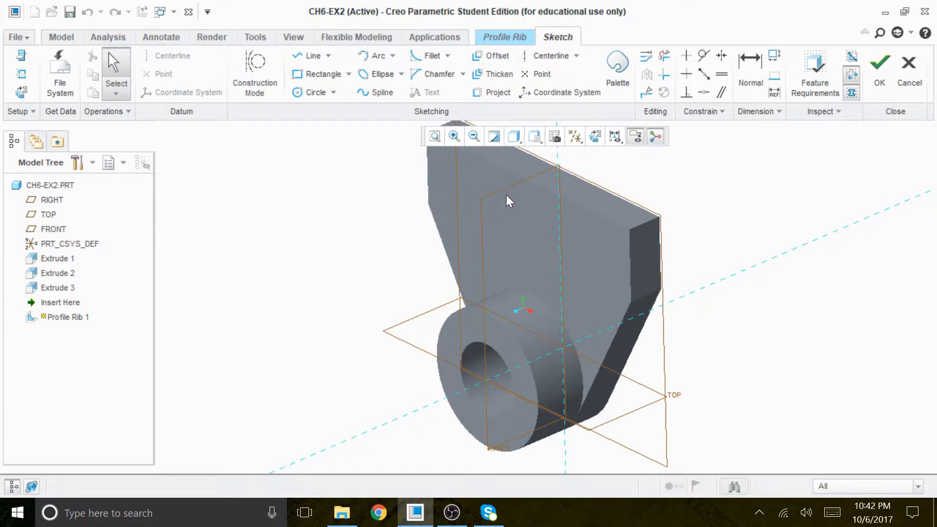
# Orient the view parallel to the rib's sketch plane and turn off the datum plane display
pyautogui.click(595, 138)
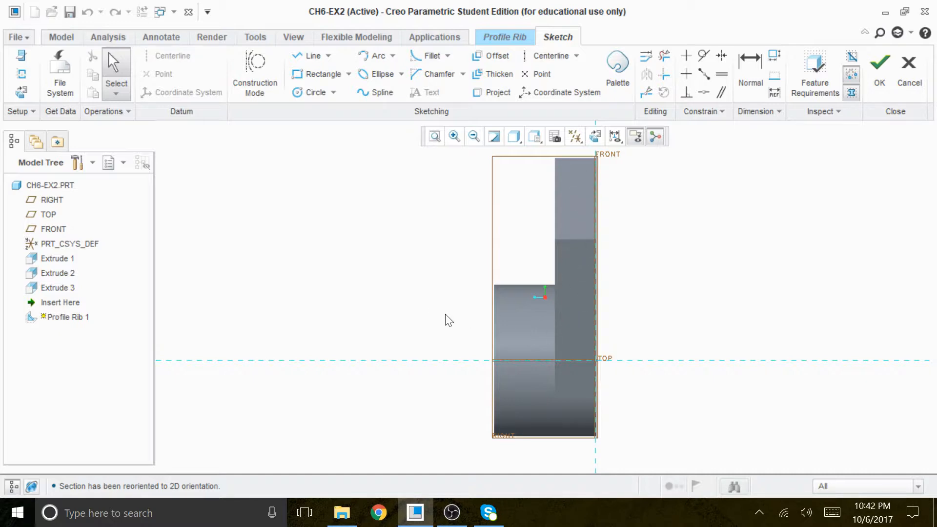
pyautogui.moveTo(442, 317)
pyautogui.mouseDown(button='middle')
pyautogui.moveTo(458, 312)
pyautogui.moveTo(493, 379)
pyautogui.moveTo(489, 333)
pyautogui.mouseUp(button='middle')
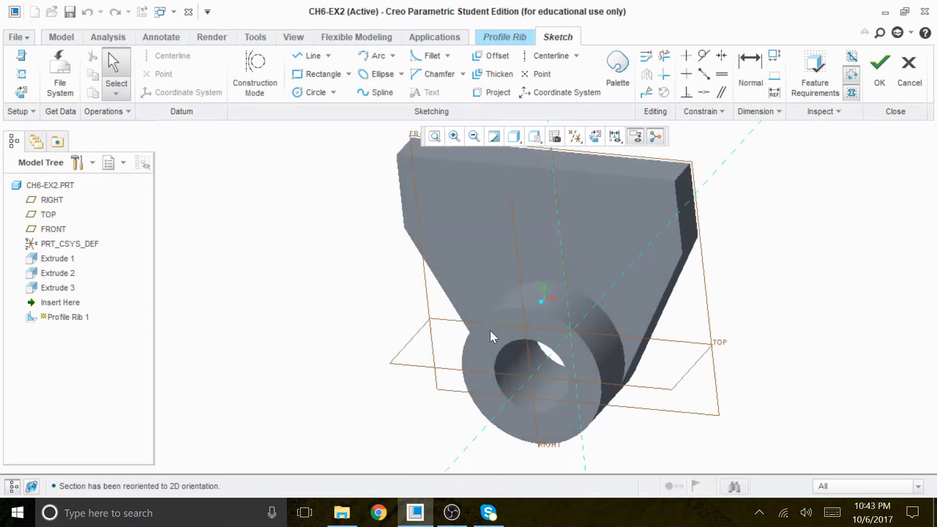
pyautogui.click(595, 136)
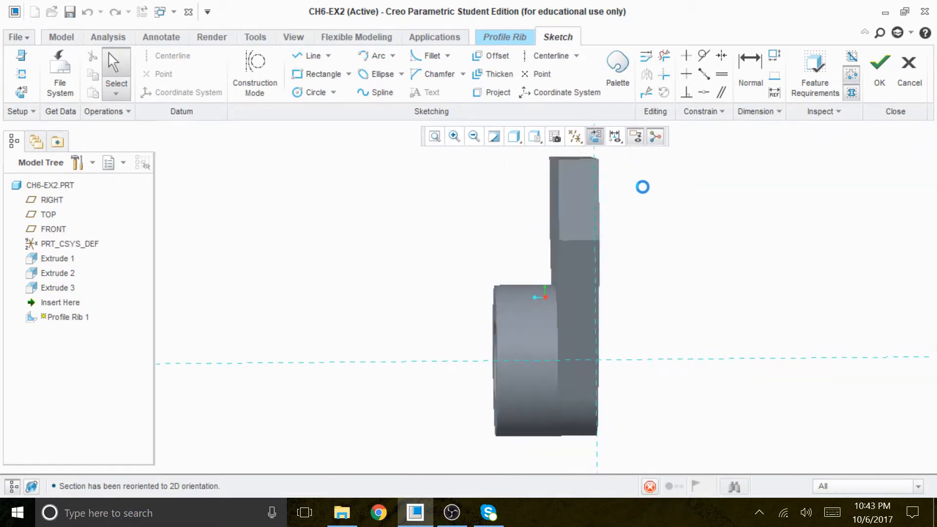
pyautogui.click(575, 137)
pyautogui.click(558, 154)
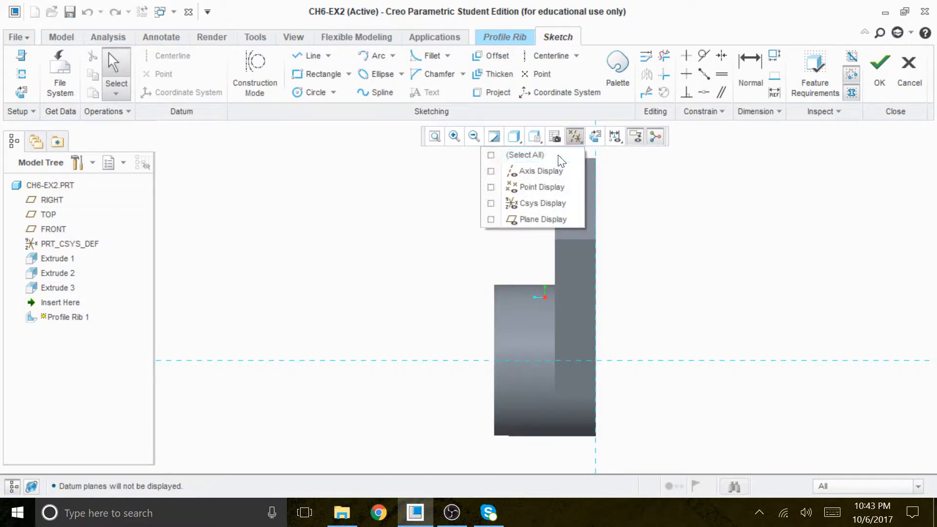
pyautogui.click(704, 233)
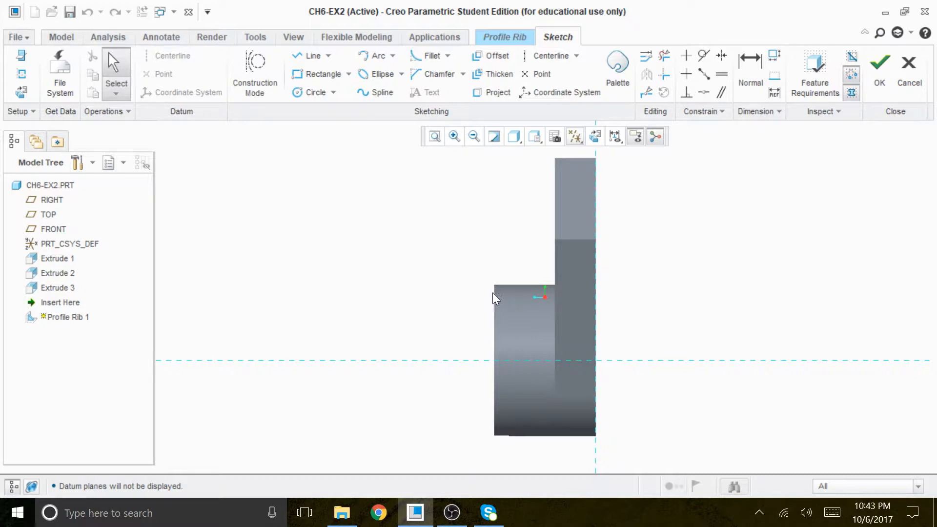
# Project the plate's top edge and the boss's upper edge onto the rib's sketch plane as single edges
pyautogui.click(499, 94)
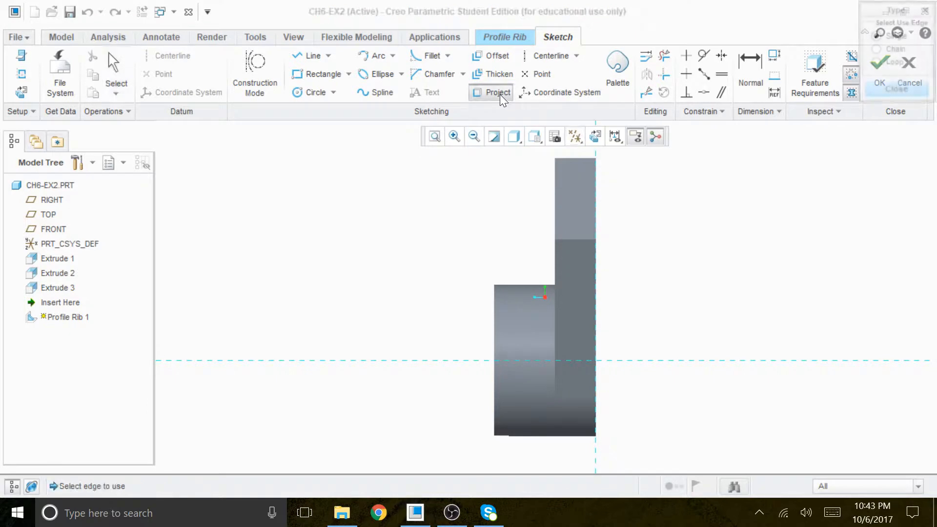
pyautogui.click(556, 159)
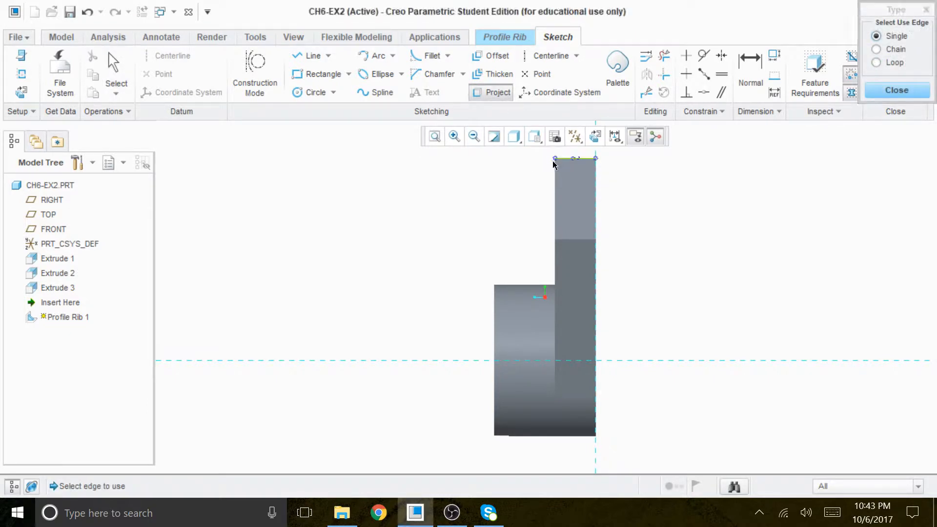
pyautogui.click(500, 285)
# Draw a slanted line from the top front corner of the plate to the upper outer corner of the boss
pyautogui.click(313, 55)
pyautogui.click(555, 159)
pyautogui.click(495, 285)
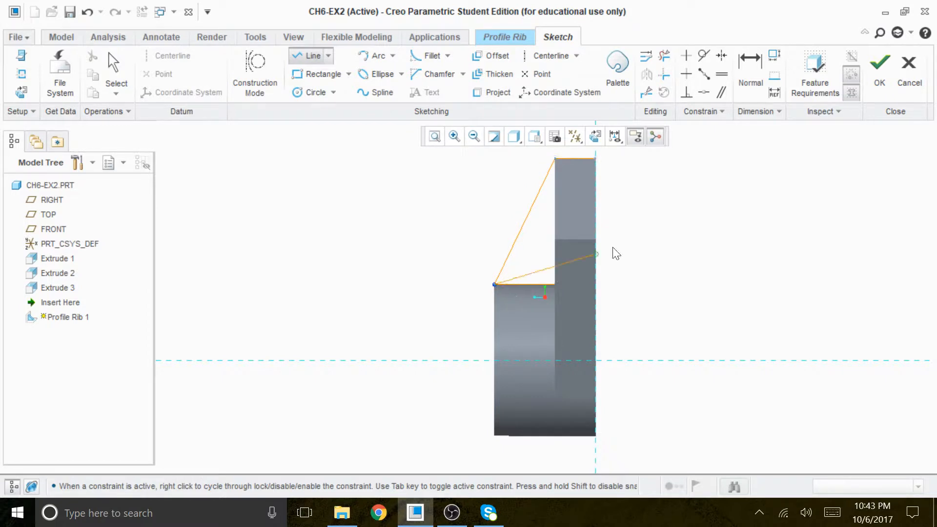
pyautogui.middleClick(682, 215)
pyautogui.middleClick(680, 215)
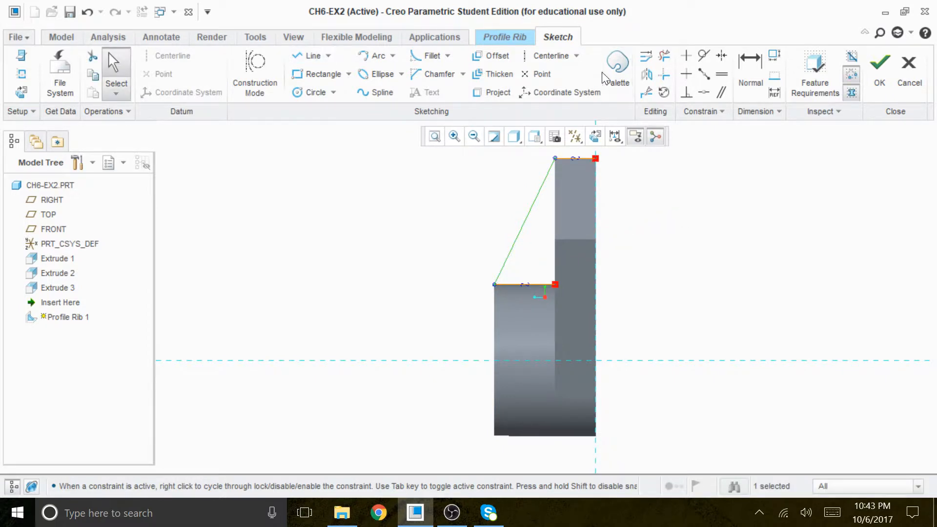
# Trim away both projected edges, leaving only the slanted line, and finish the rib sketch
pyautogui.click(663, 55)
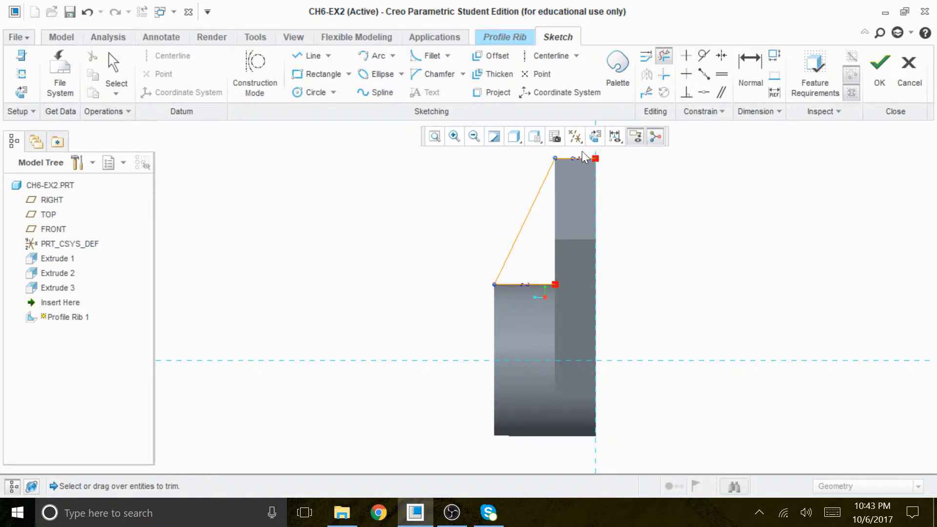
pyautogui.moveTo(545, 260); pyautogui.dragTo(535, 291)
pyautogui.moveTo(642, 286)
pyautogui.mouseDown(button='middle')
pyautogui.moveTo(656, 280)
pyautogui.moveTo(661, 295)
pyautogui.moveTo(692, 295)
pyautogui.moveTo(663, 317)
pyautogui.moveTo(674, 269)
pyautogui.moveTo(674, 303)
pyautogui.moveTo(709, 276)
pyautogui.moveTo(682, 310)
pyautogui.moveTo(714, 294)
pyautogui.moveTo(659, 298)
pyautogui.moveTo(694, 221)
pyautogui.moveTo(692, 280)
pyautogui.moveTo(658, 308)
pyautogui.moveTo(717, 286)
pyautogui.moveTo(669, 294)
pyautogui.moveTo(665, 315)
pyautogui.moveTo(706, 283)
pyautogui.moveTo(705, 297)
pyautogui.moveTo(676, 286)
pyautogui.mouseUp(button='middle')
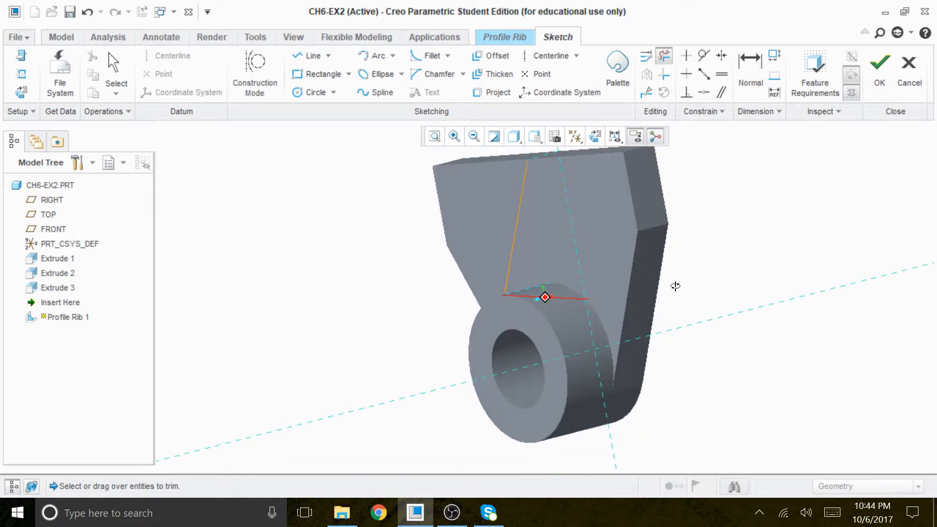
pyautogui.moveTo(678, 297)
pyautogui.mouseDown(button='middle')
pyautogui.moveTo(640, 294)
pyautogui.moveTo(632, 310)
pyautogui.moveTo(683, 286)
pyautogui.moveTo(692, 300)
pyautogui.moveTo(656, 292)
pyautogui.moveTo(668, 309)
pyautogui.mouseUp(button='middle')
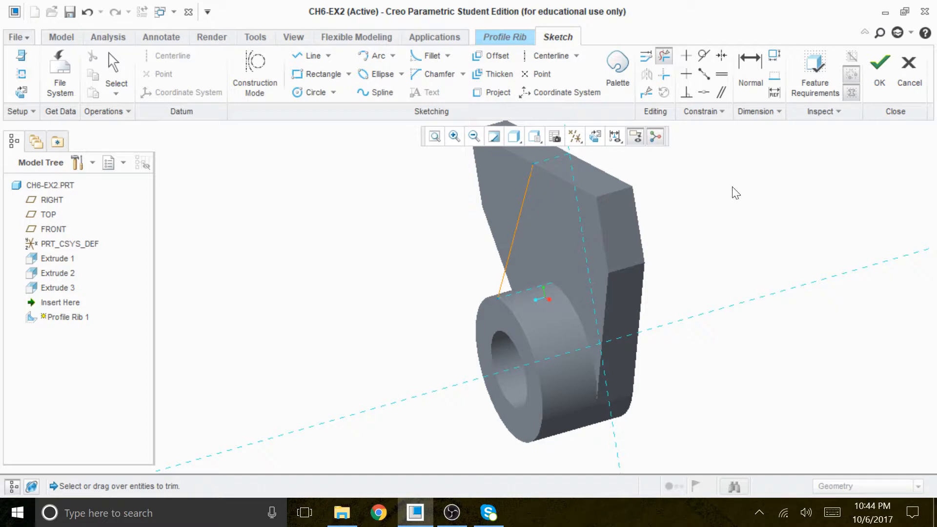
pyautogui.click(878, 66)
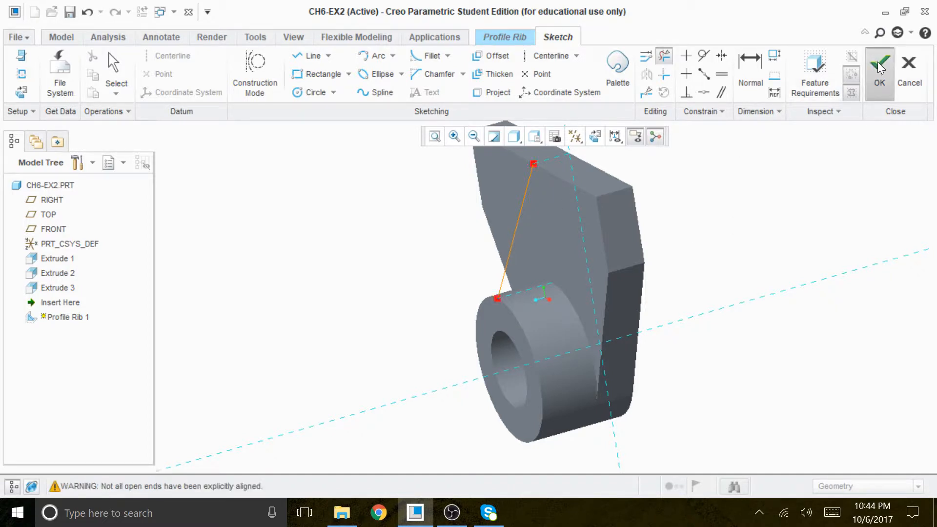
# Set the rib's thickness to 8 and complete the Profile Rib
pyautogui.moveTo(765, 231); pyautogui.dragTo(782, 244, button='middle')
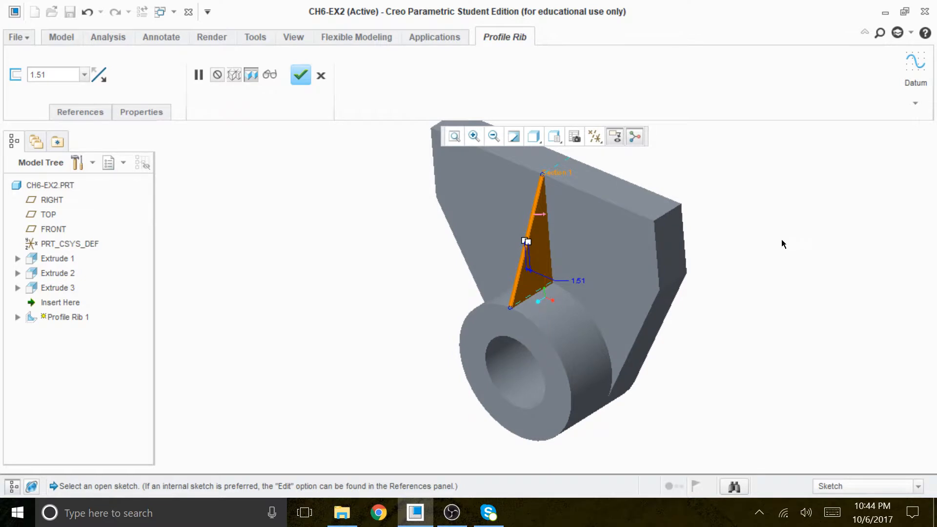
pyautogui.doubleClick(579, 281)
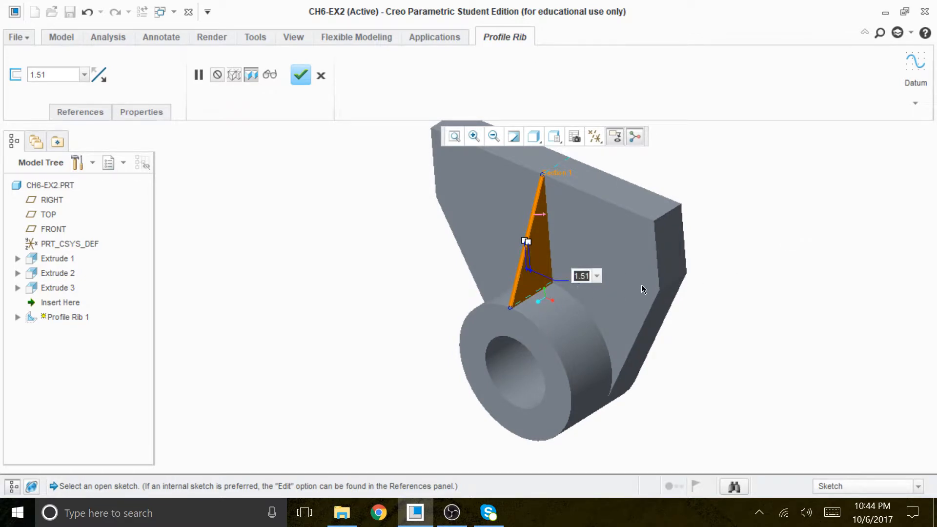
pyautogui.write('8')
pyautogui.press('Return')
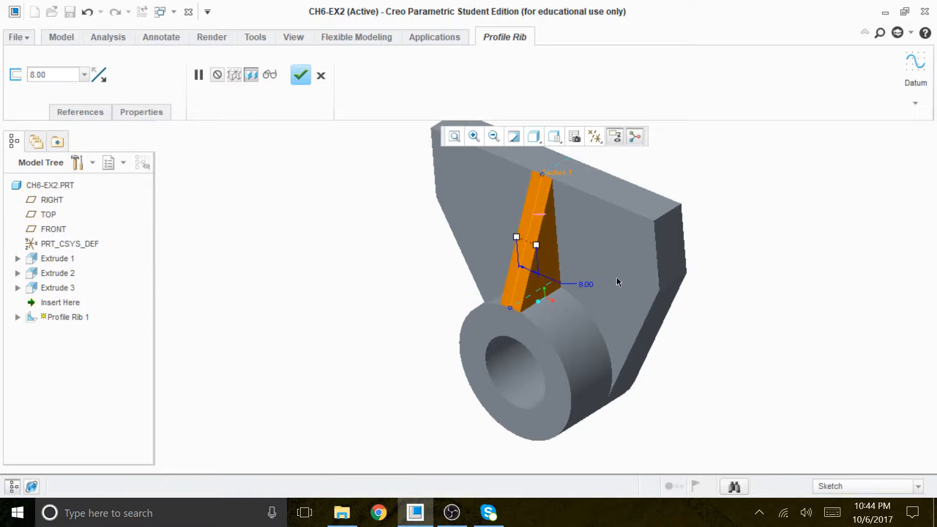
pyautogui.moveTo(739, 359)
pyautogui.mouseDown(button='middle')
pyautogui.moveTo(765, 356)
pyautogui.moveTo(715, 318)
pyautogui.moveTo(705, 360)
pyautogui.moveTo(732, 329)
pyautogui.moveTo(707, 366)
pyautogui.moveTo(726, 360)
pyautogui.moveTo(719, 346)
pyautogui.moveTo(700, 359)
pyautogui.moveTo(736, 339)
pyautogui.moveTo(733, 363)
pyautogui.mouseUp(button='middle')
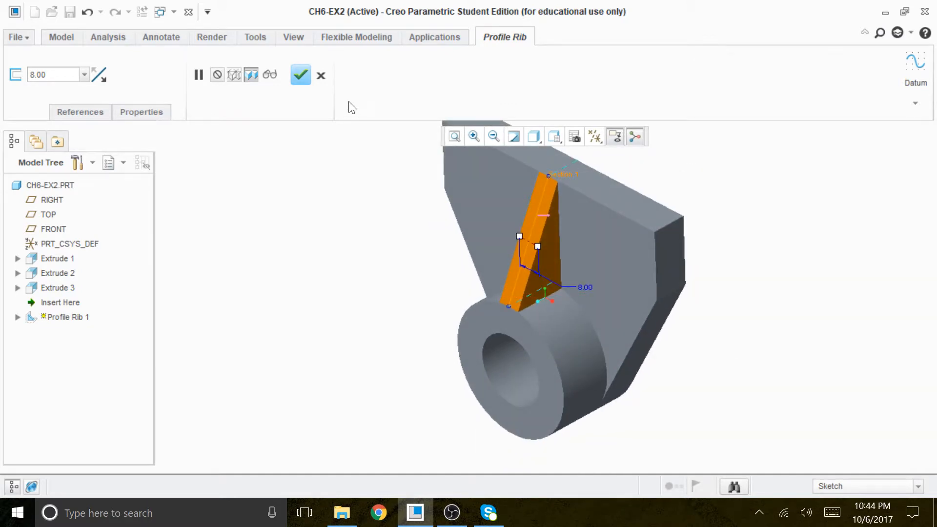
pyautogui.click(301, 75)
pyautogui.click(749, 330)
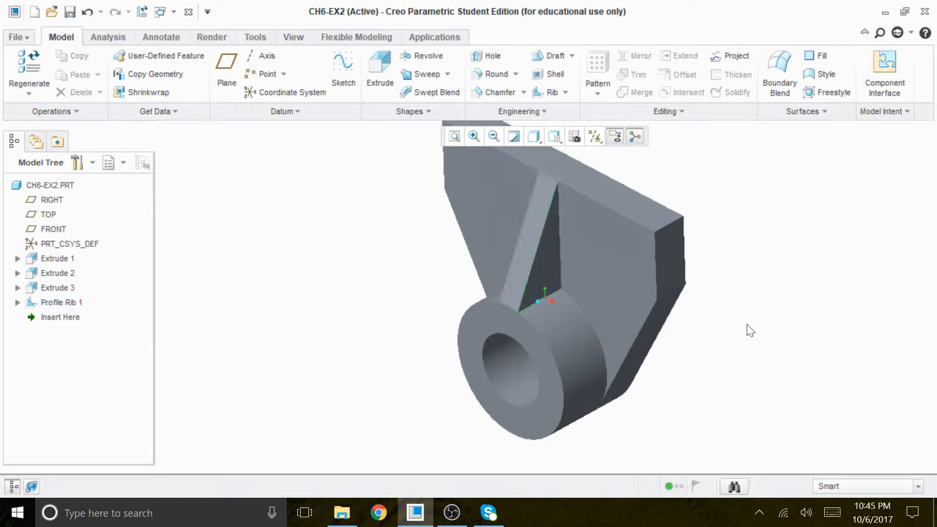
# Check the finished part in the RIGHT and FRONT saved orientations
pyautogui.moveTo(742, 318); pyautogui.dragTo(717, 309, button='middle')
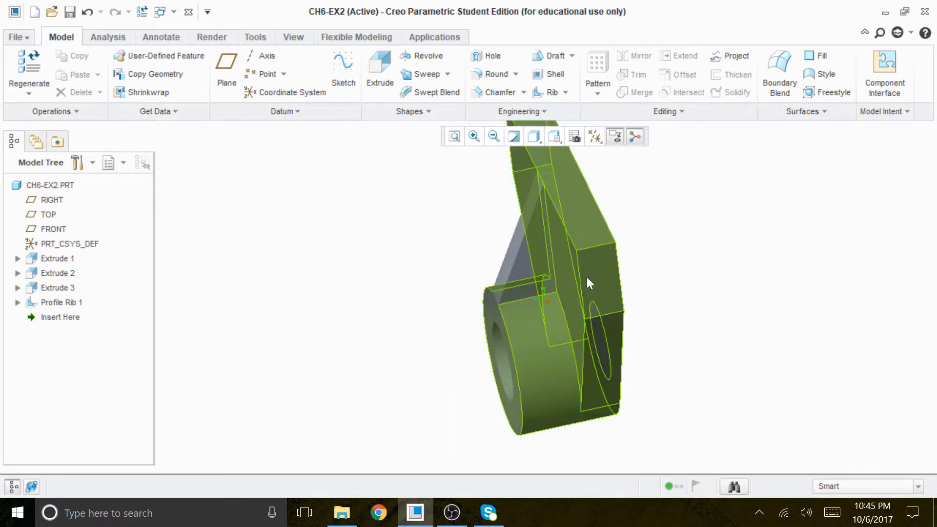
pyautogui.click(552, 138)
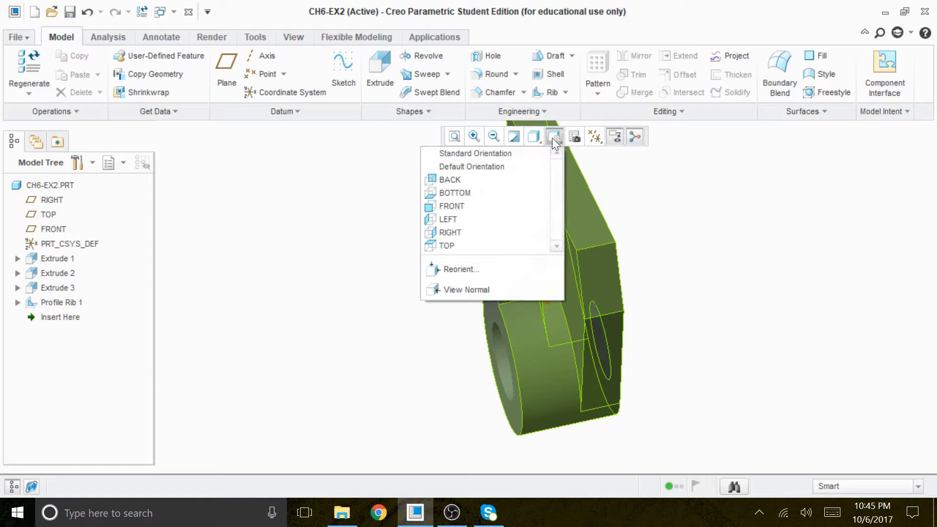
pyautogui.click(468, 232)
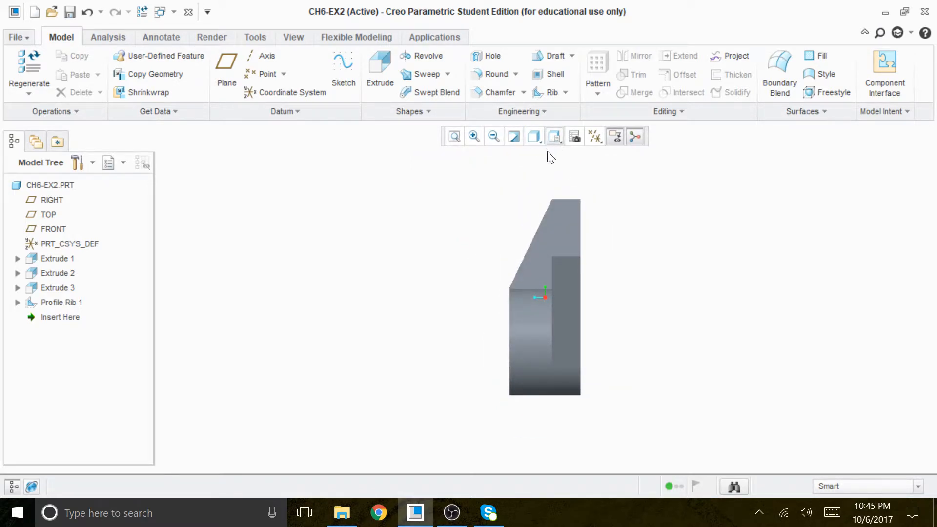
pyautogui.click(554, 138)
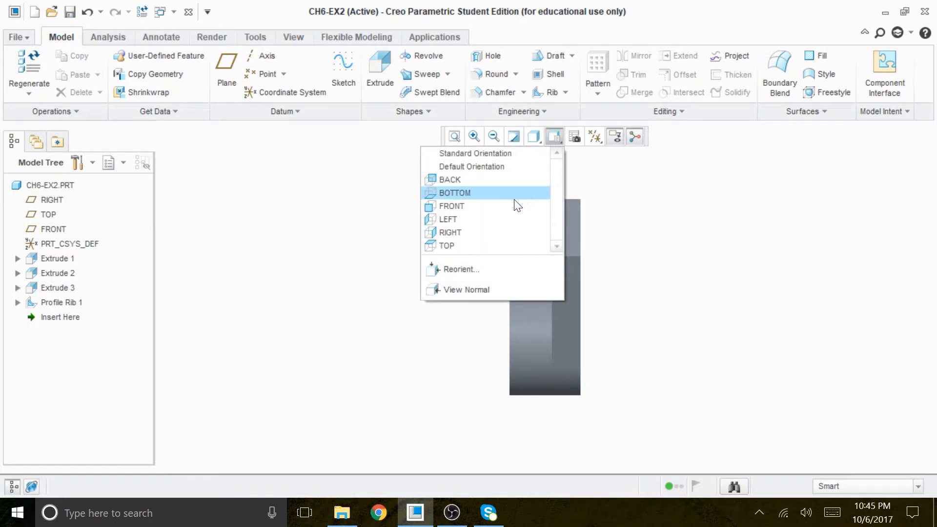
pyautogui.click(477, 206)
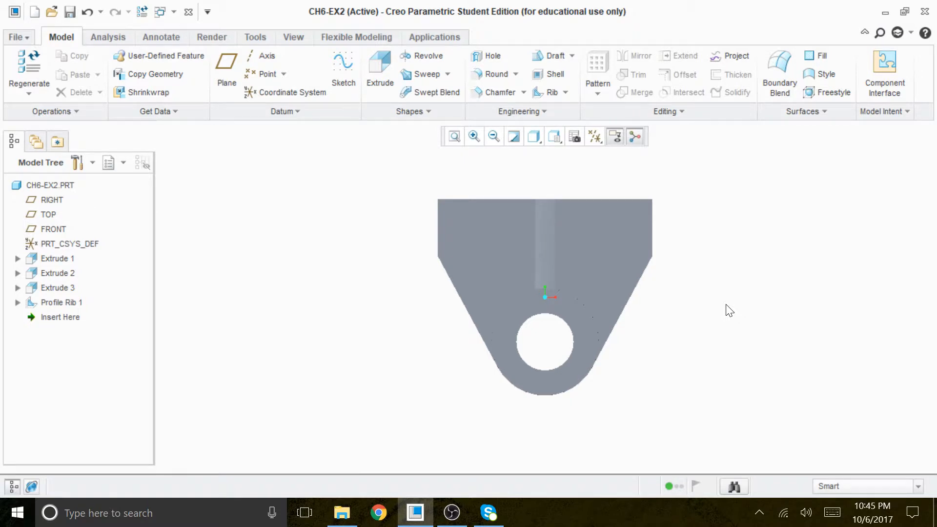
pyautogui.hotkey('ctrl', 'd')
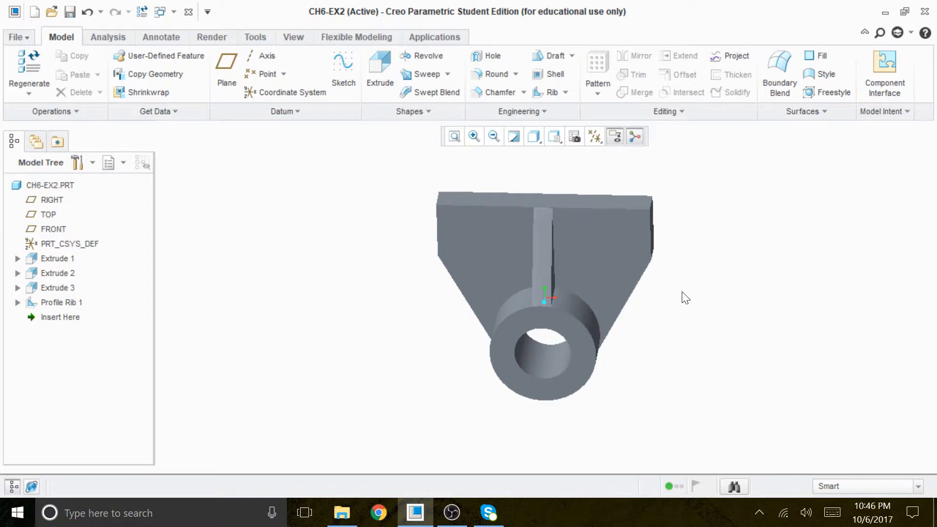
# Examine the plate, rib, boss and through hole of the finished part from several angles
pyautogui.moveTo(688, 307)
pyautogui.mouseDown(button='middle')
pyautogui.moveTo(670, 272)
pyautogui.moveTo(658, 310)
pyautogui.moveTo(673, 297)
pyautogui.moveTo(674, 306)
pyautogui.mouseUp(button='middle')
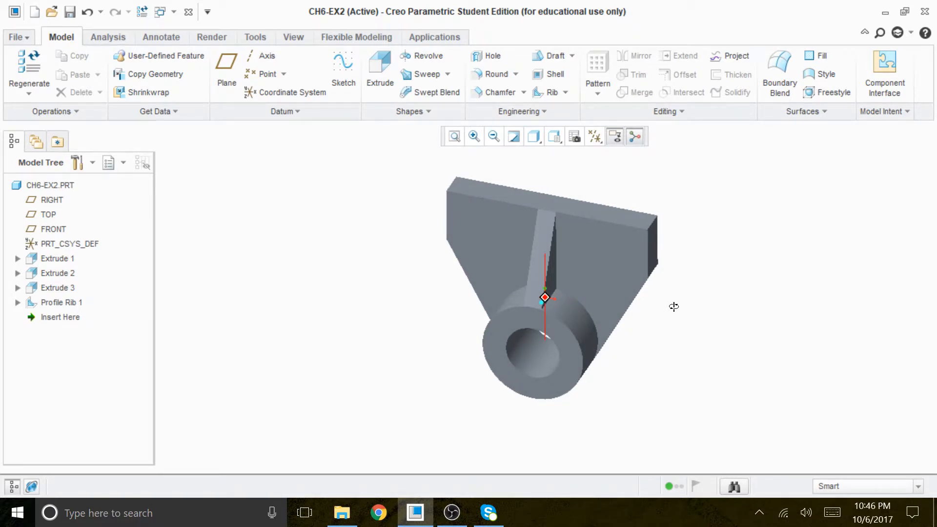
pyautogui.moveTo(674, 307)
pyautogui.mouseDown(button='middle')
pyautogui.moveTo(675, 279)
pyautogui.moveTo(674, 299)
pyautogui.mouseUp(button='middle')
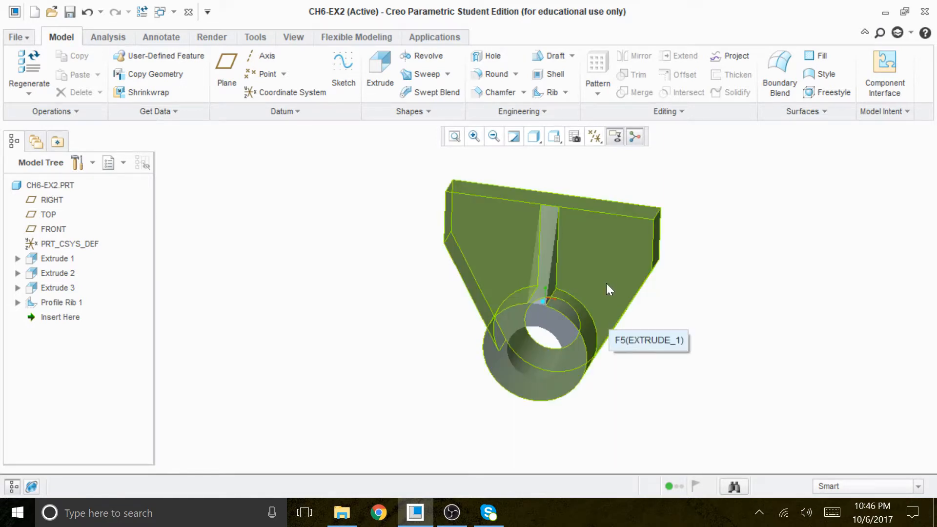
pyautogui.moveTo(746, 315)
pyautogui.mouseDown(button='middle')
pyautogui.moveTo(688, 297)
pyautogui.moveTo(730, 297)
pyautogui.moveTo(727, 343)
pyautogui.moveTo(711, 356)
pyautogui.moveTo(733, 339)
pyautogui.moveTo(730, 356)
pyautogui.moveTo(738, 287)
pyautogui.moveTo(728, 332)
pyautogui.mouseUp(button='middle')
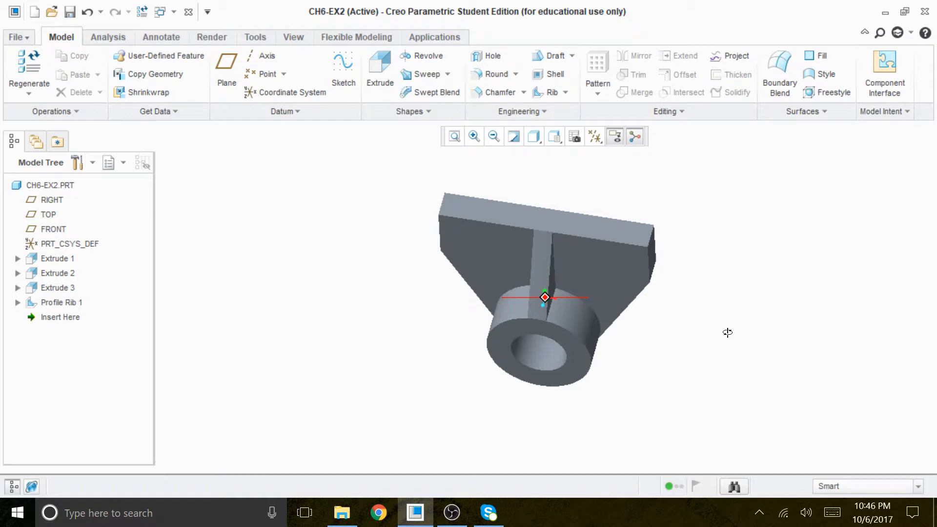
pyautogui.moveTo(727, 332)
pyautogui.mouseDown(button='middle')
pyautogui.moveTo(727, 299)
pyautogui.moveTo(730, 312)
pyautogui.moveTo(742, 301)
pyautogui.moveTo(730, 324)
pyautogui.mouseUp(button='middle')
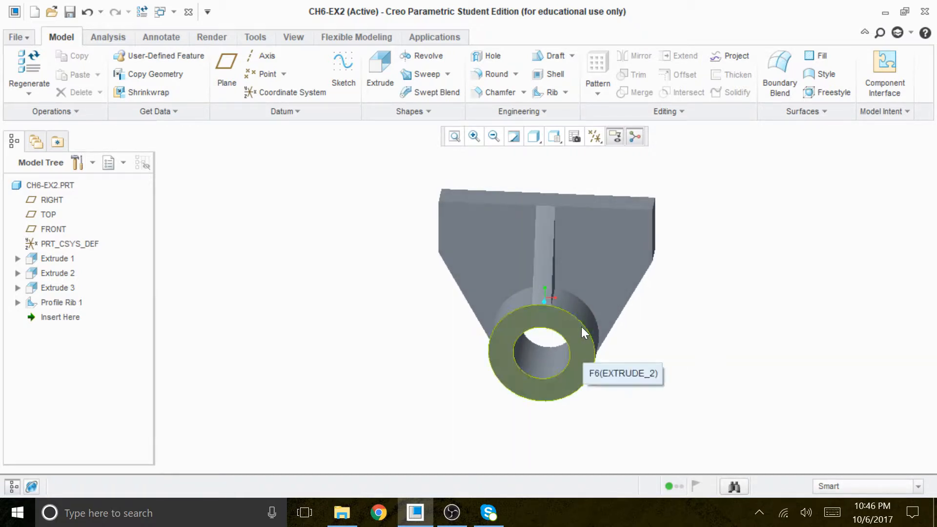
pyautogui.moveTo(648, 350)
pyautogui.mouseDown(button='middle')
pyautogui.moveTo(600, 336)
pyautogui.moveTo(627, 320)
pyautogui.moveTo(629, 338)
pyautogui.mouseUp(button='middle')
pyautogui.moveTo(682, 352)
pyautogui.mouseDown(button='middle')
pyautogui.moveTo(675, 366)
pyautogui.moveTo(686, 341)
pyautogui.moveTo(683, 400)
pyautogui.moveTo(667, 365)
pyautogui.moveTo(642, 349)
pyautogui.moveTo(617, 381)
pyautogui.moveTo(685, 353)
pyautogui.moveTo(686, 341)
pyautogui.moveTo(688, 381)
pyautogui.moveTo(691, 355)
pyautogui.moveTo(707, 357)
pyautogui.moveTo(697, 373)
pyautogui.mouseUp(button='middle')
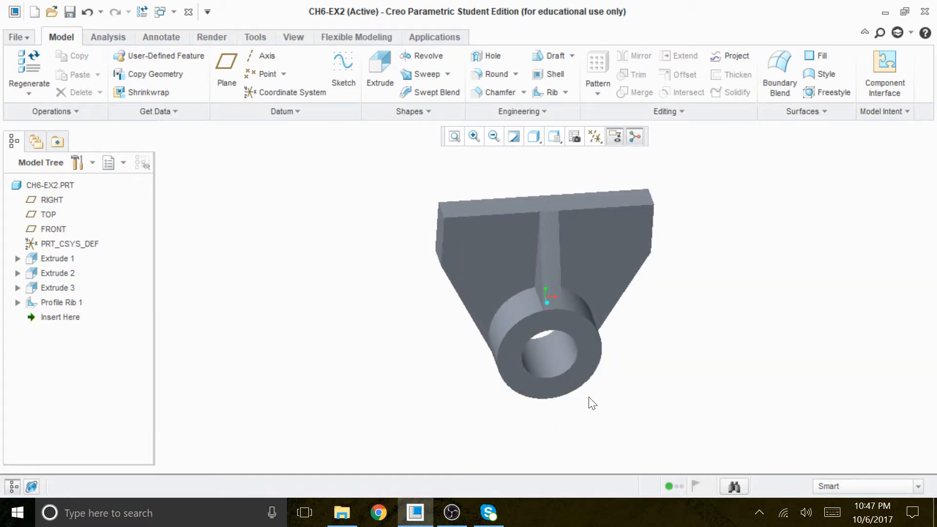
pyautogui.moveTo(653, 397); pyautogui.dragTo(624, 385, button='middle')
pyautogui.moveTo(617, 403); pyautogui.dragTo(614, 403, button='middle')
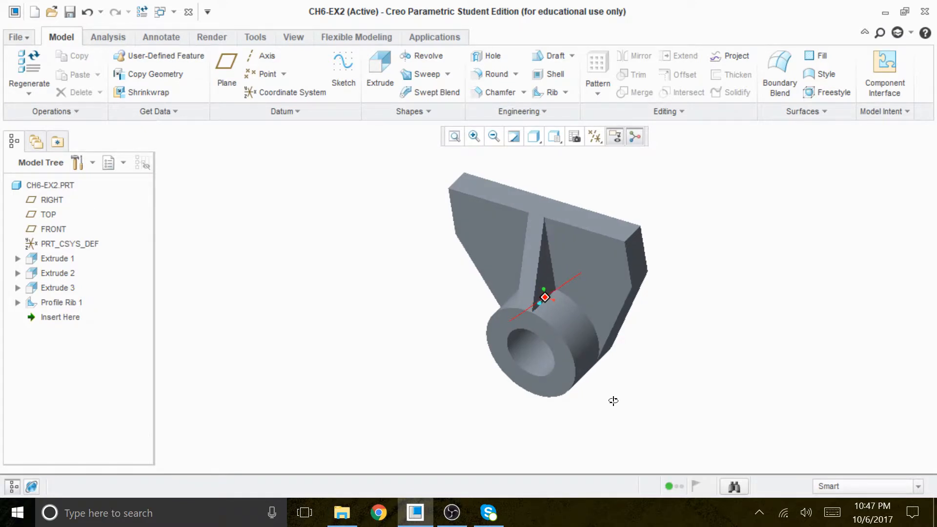
pyautogui.moveTo(617, 396); pyautogui.dragTo(595, 337, button='middle')
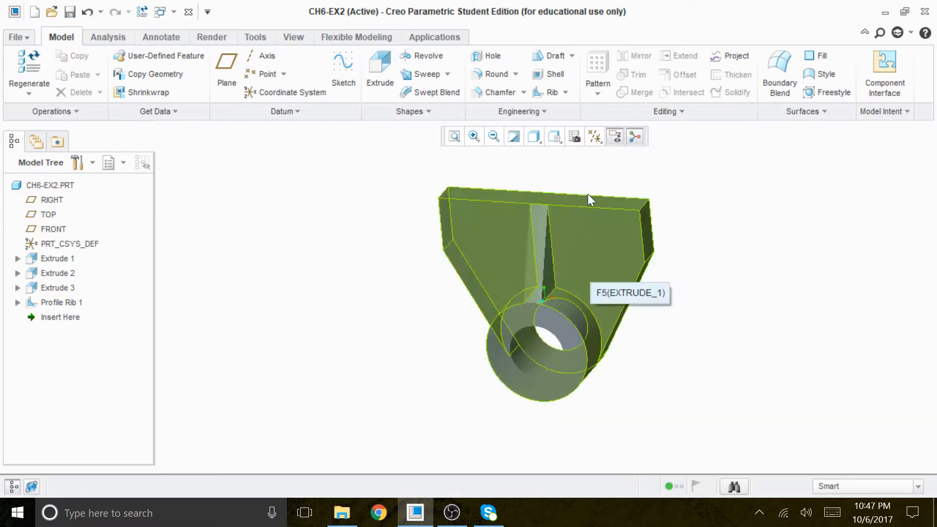
# Inspect the part in the TOP, FRONT, RIGHT, LEFT and BOTTOM orientations and return to an angled view
pyautogui.click(555, 136)
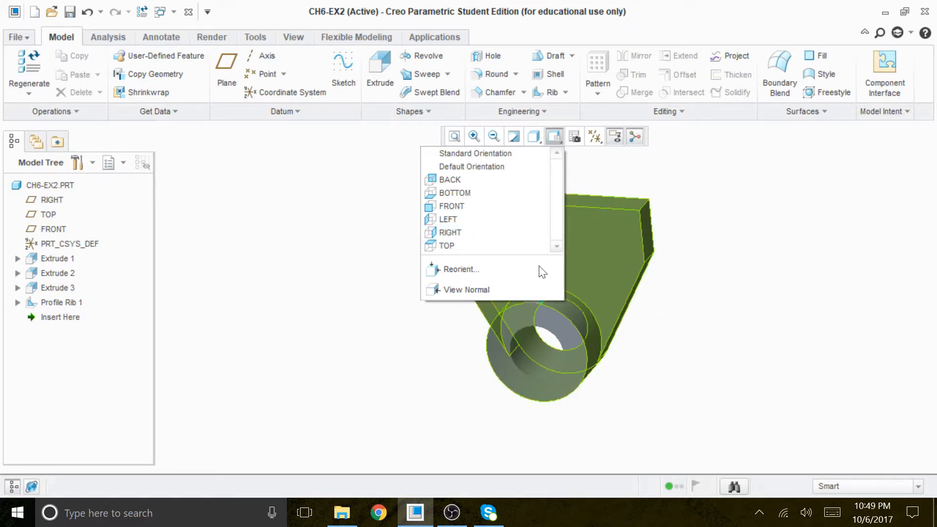
pyautogui.click(471, 250)
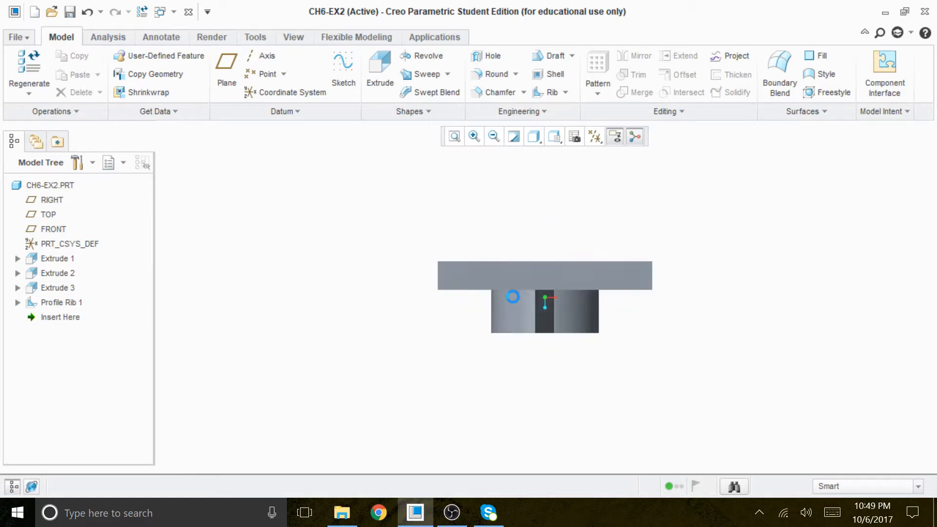
pyautogui.click(555, 137)
pyautogui.click(482, 205)
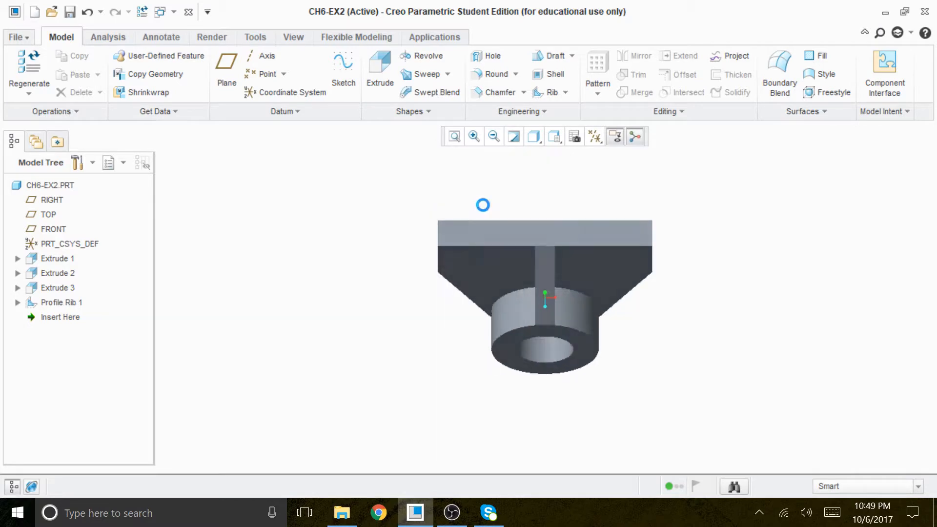
pyautogui.click(557, 139)
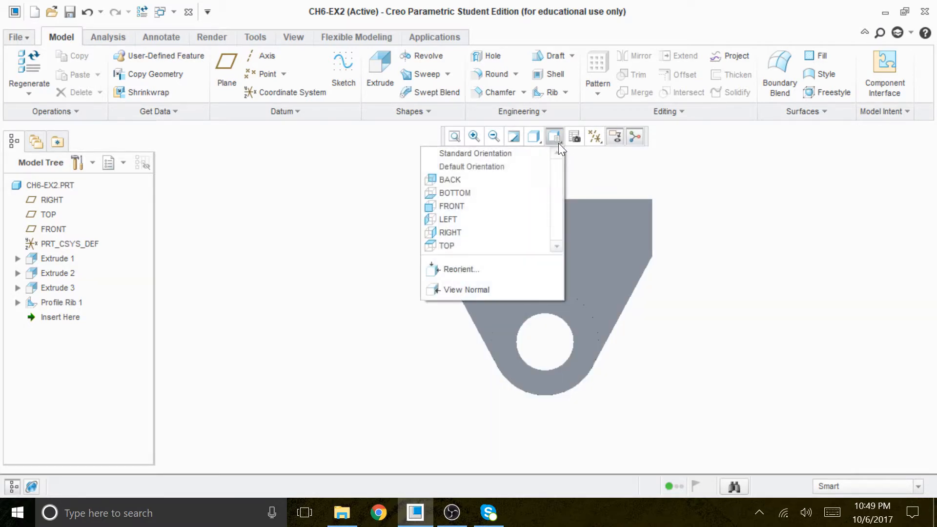
pyautogui.click(497, 232)
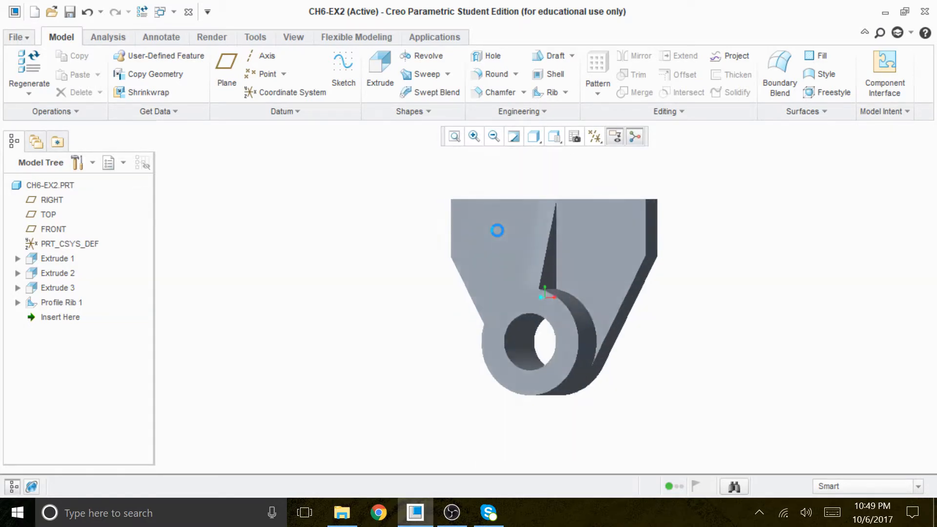
pyautogui.click(553, 138)
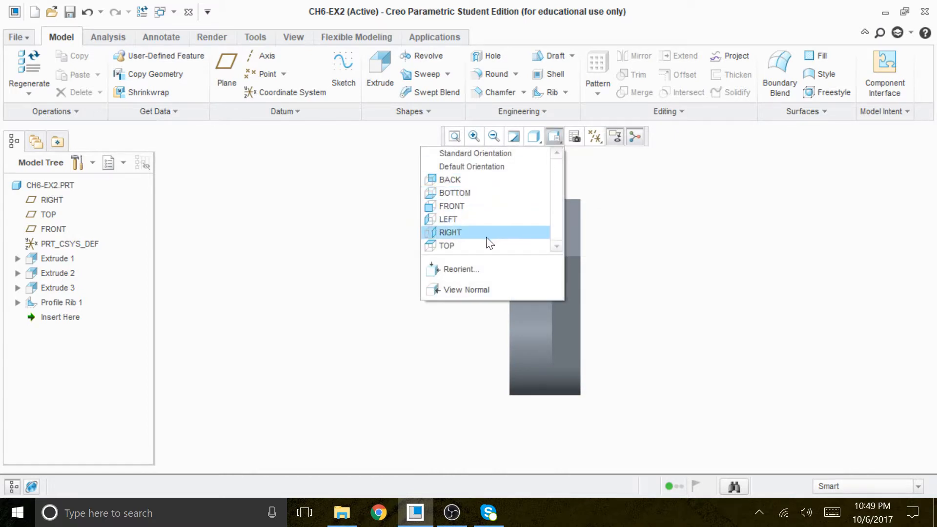
pyautogui.click(485, 217)
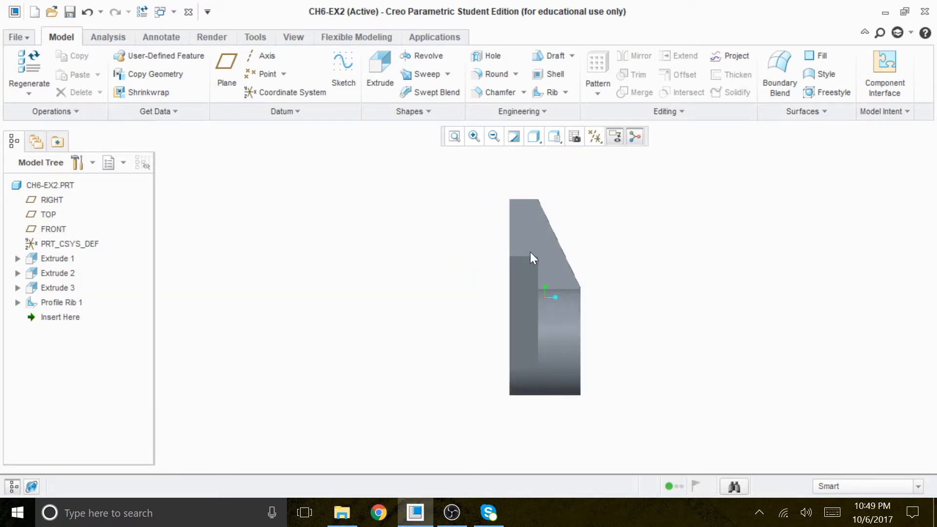
pyautogui.click(558, 139)
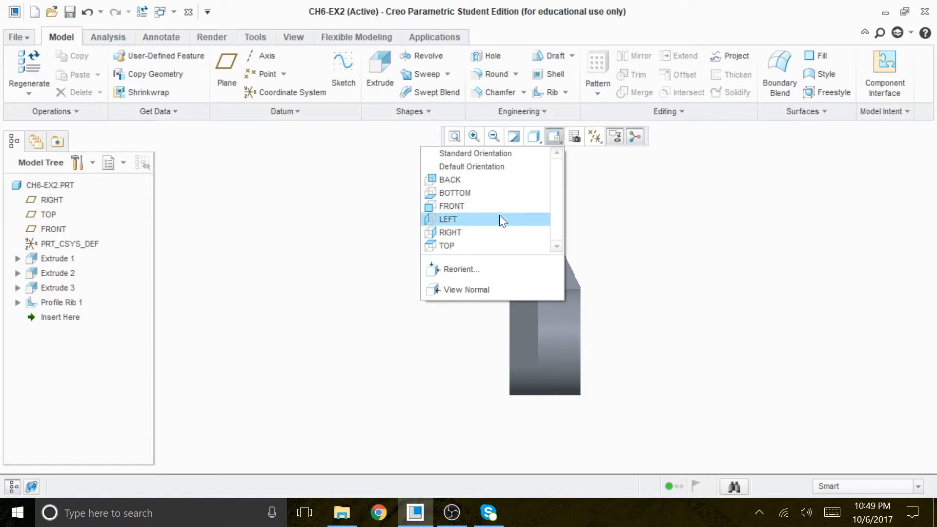
pyautogui.click(495, 192)
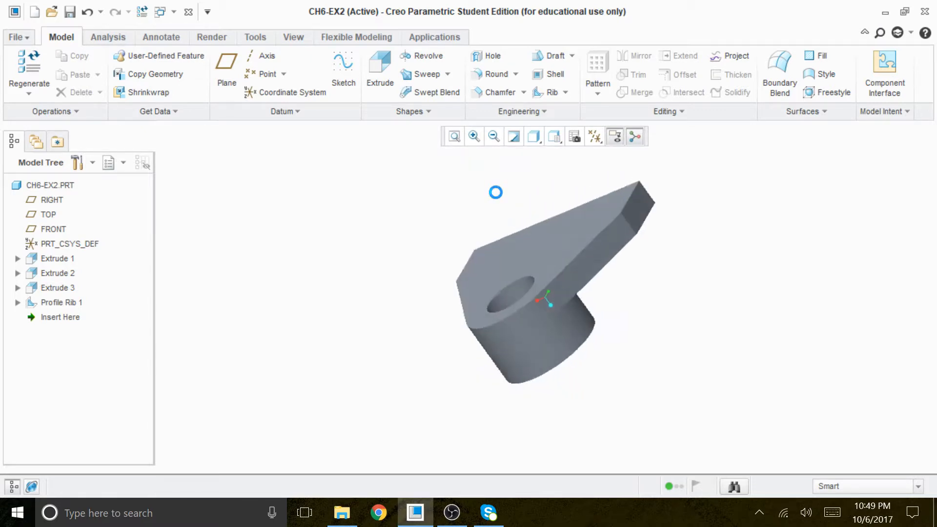
pyautogui.moveTo(613, 210)
pyautogui.mouseDown(button='middle')
pyautogui.moveTo(431, 214)
pyautogui.moveTo(433, 234)
pyautogui.moveTo(441, 226)
pyautogui.mouseUp(button='middle')
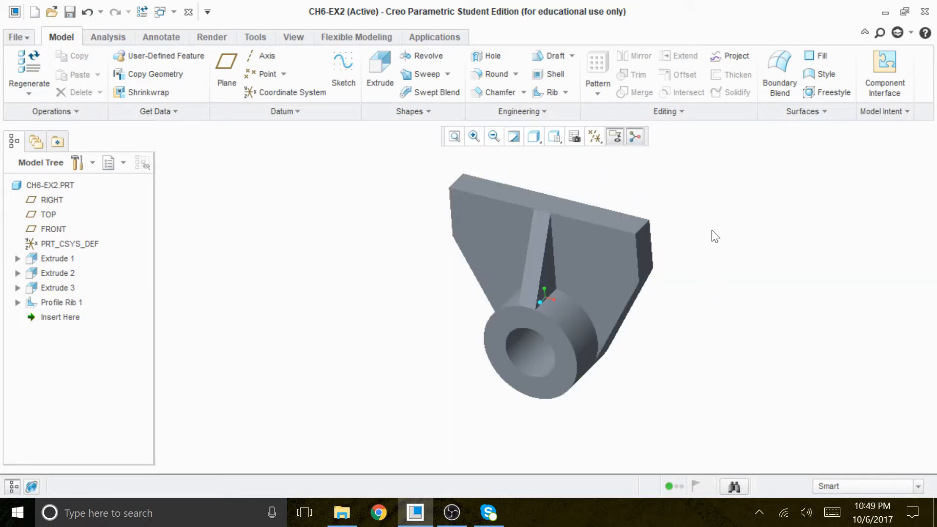
# Start an Extrude with an internal sketch on the plate's front face beside the rib
pyautogui.click(645, 271)
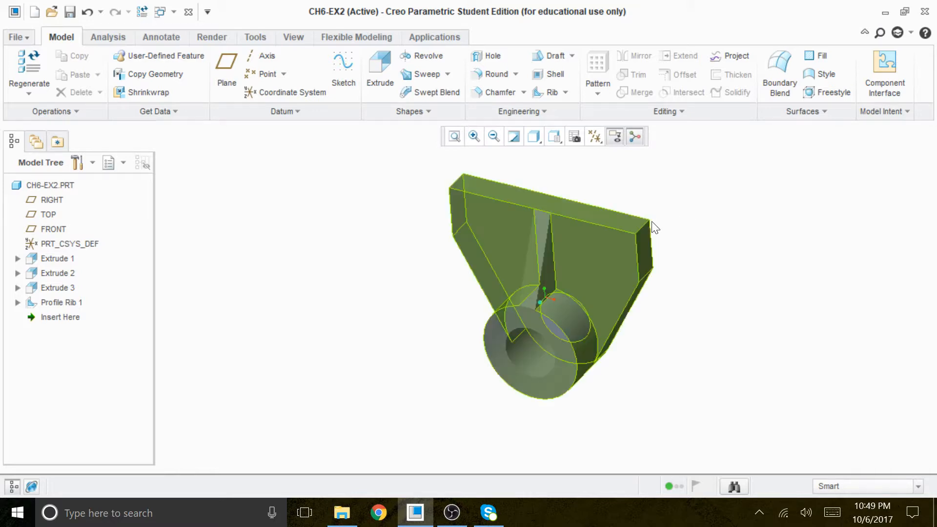
pyautogui.moveTo(593, 258); pyautogui.dragTo(416, 199, button='middle')
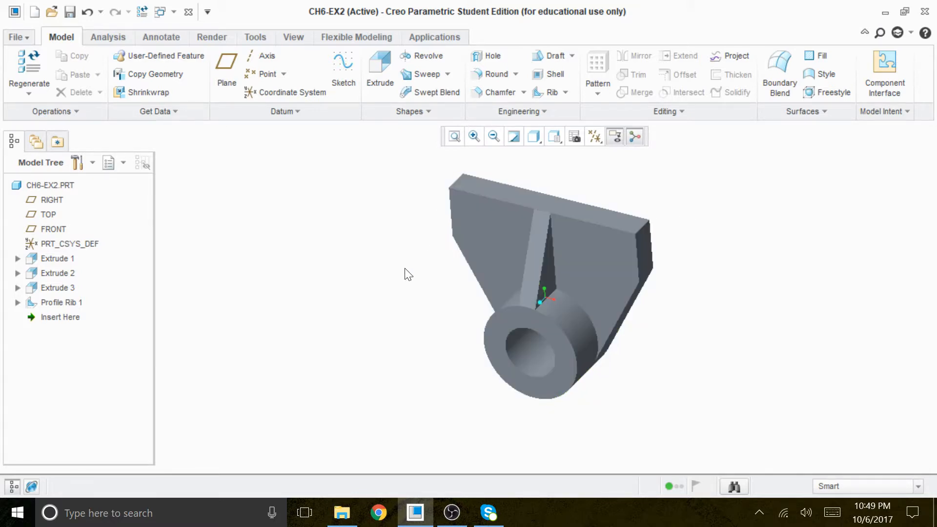
pyautogui.moveTo(408, 268); pyautogui.dragTo(428, 240, button='middle')
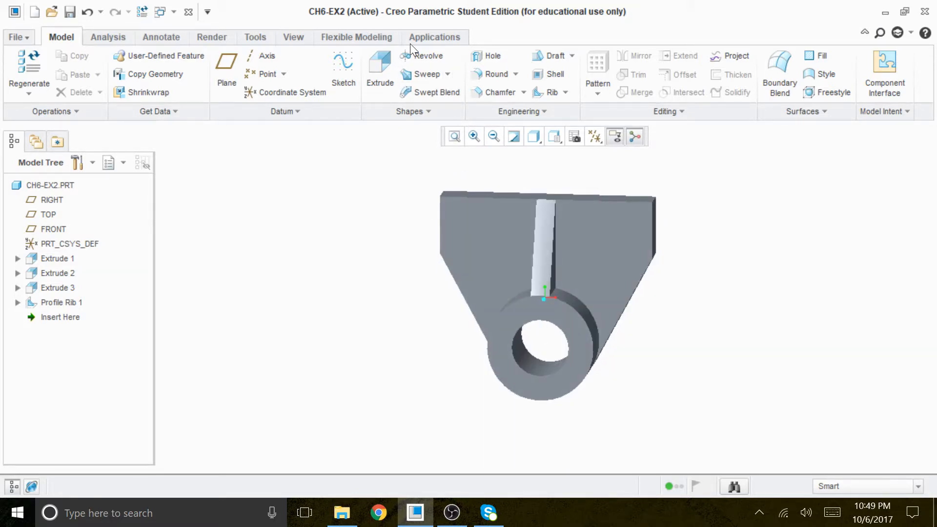
pyautogui.click(380, 69)
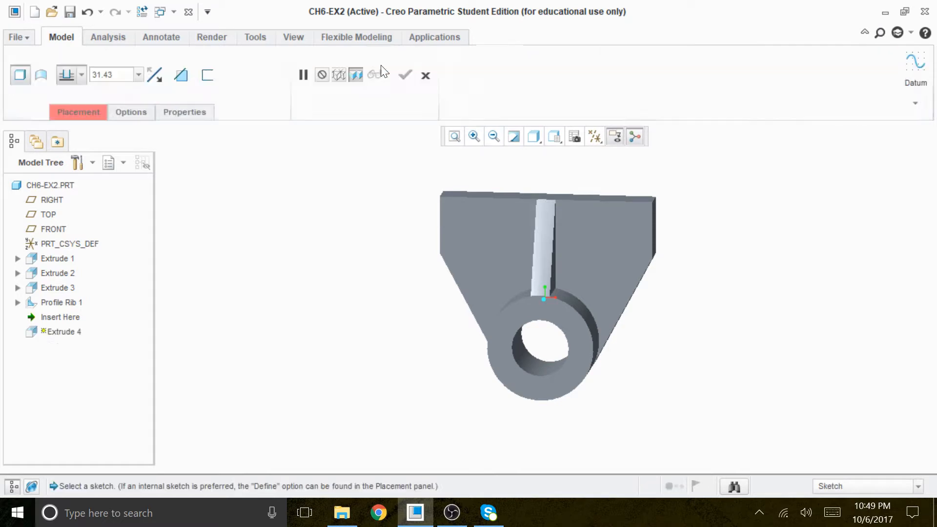
pyautogui.click(98, 112)
pyautogui.click(249, 189)
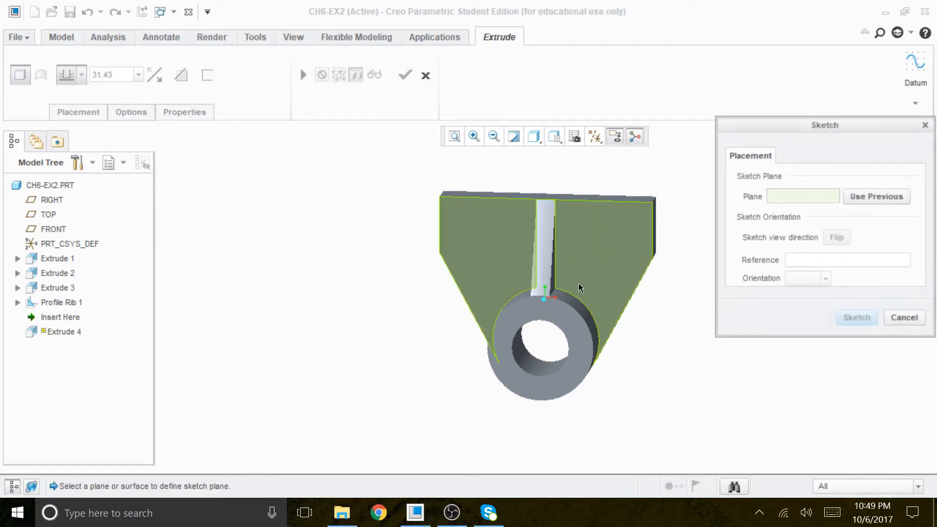
pyautogui.click(602, 234)
pyautogui.click(857, 317)
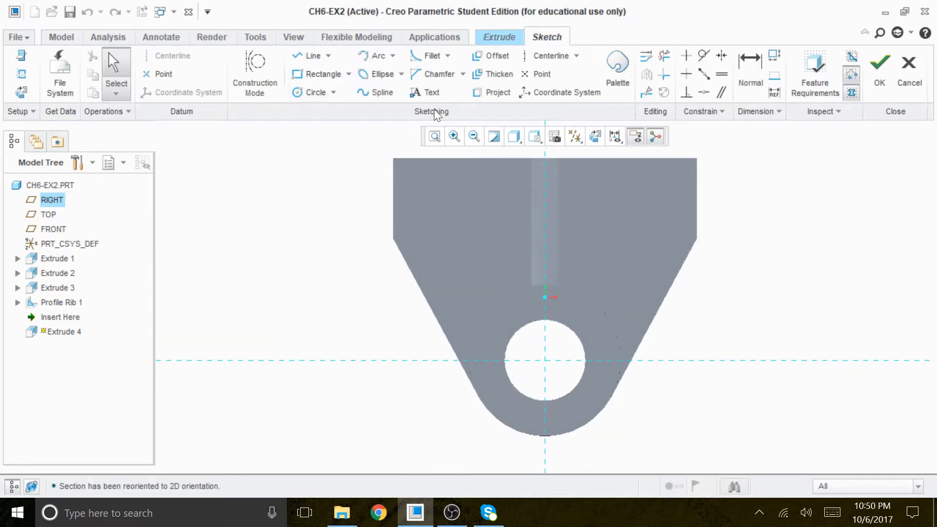
# Display the model as No Hidden and sketch a circle about 8.8 in diameter in the plate's upper-right area, about 29.7 from the vertical centerline
pyautogui.click(514, 136)
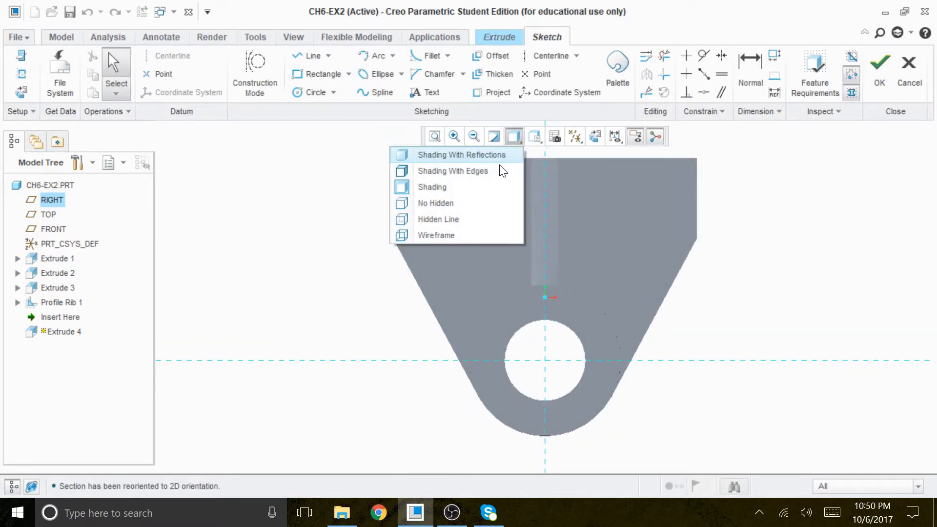
pyautogui.click(458, 208)
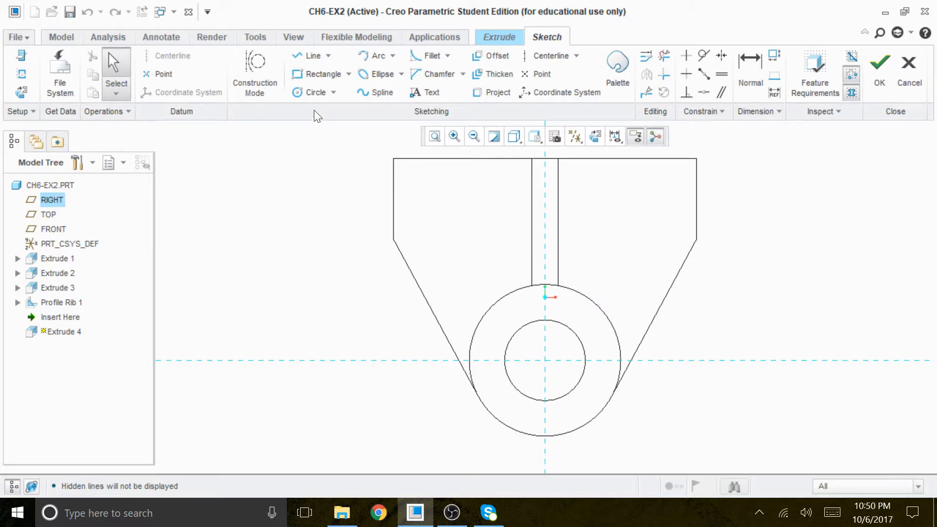
pyautogui.click(312, 91)
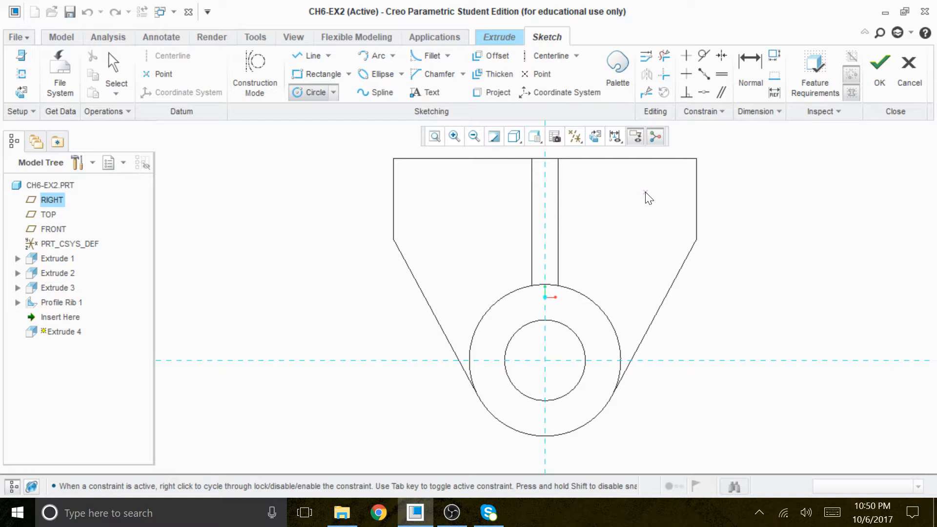
pyautogui.click(660, 194)
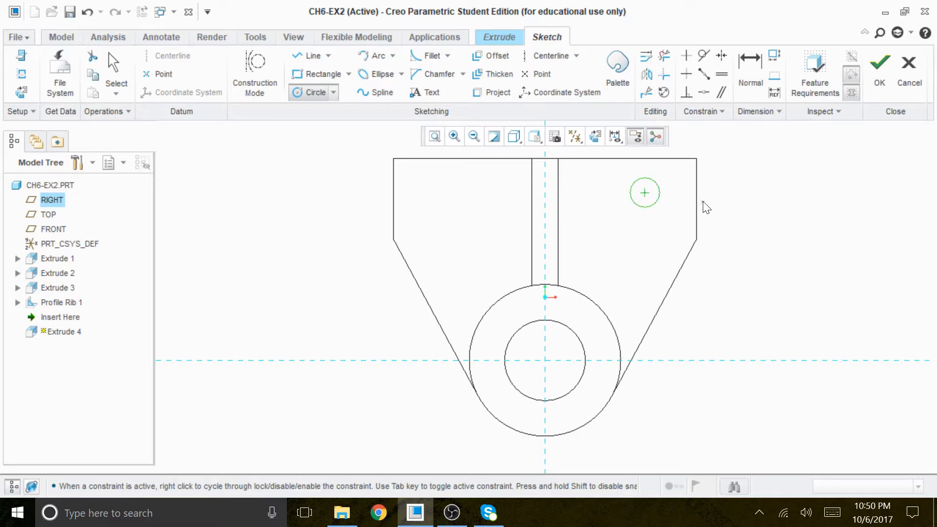
pyautogui.middleClick(747, 213)
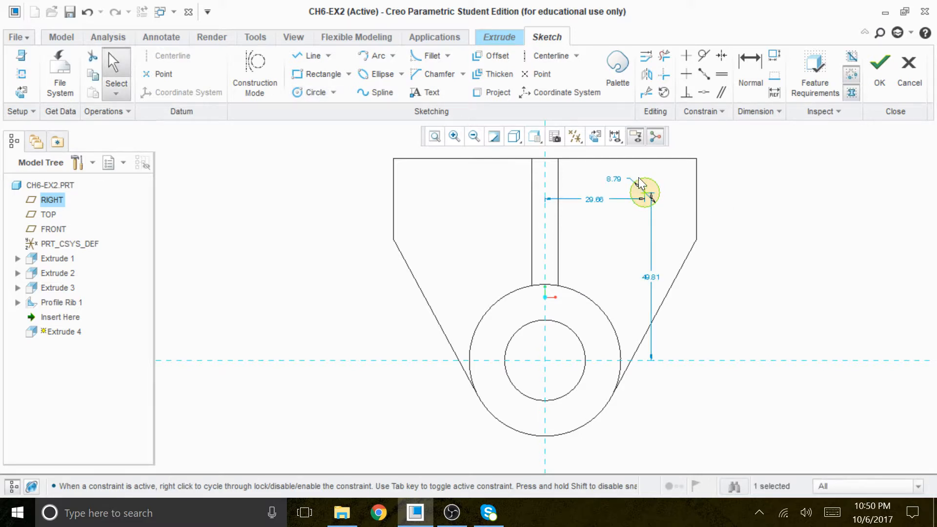
pyautogui.rightClick(769, 192)
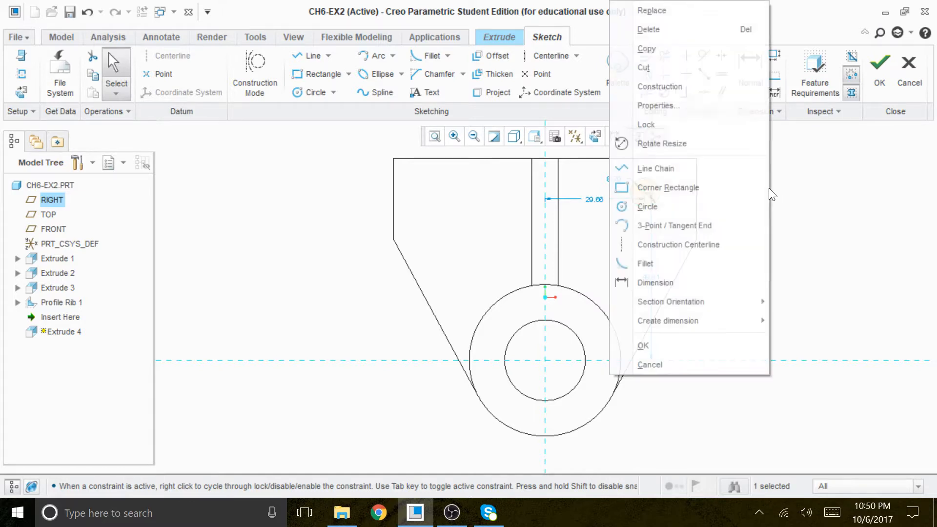
pyautogui.click(812, 218)
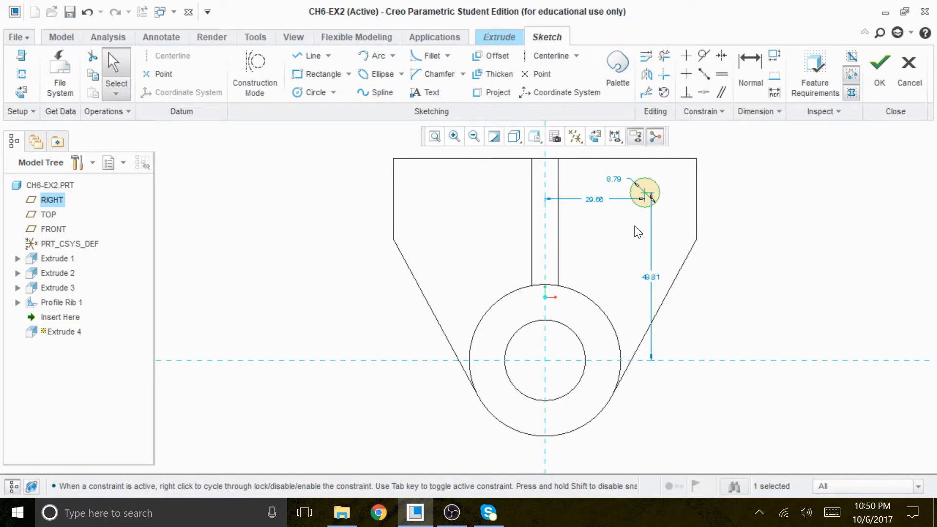
pyautogui.rightClick(619, 226)
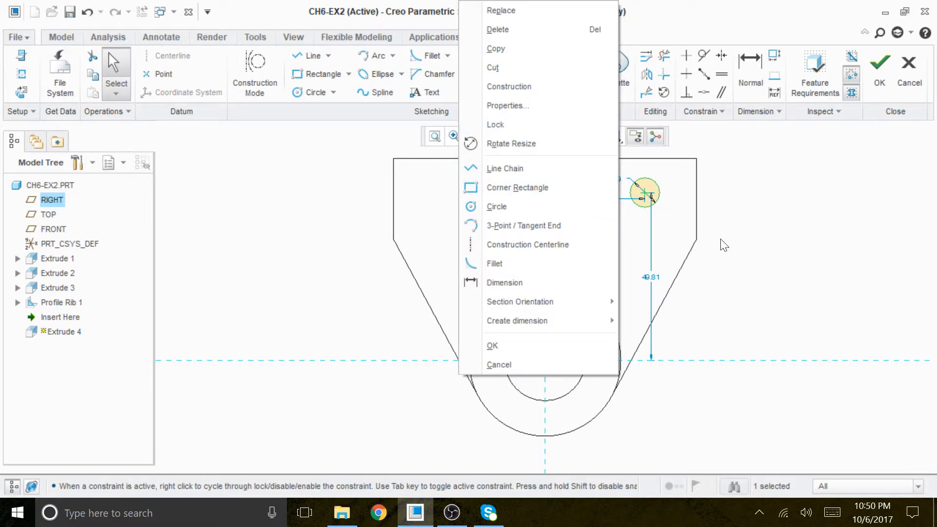
pyautogui.click(682, 224)
pyautogui.rightClick(624, 222)
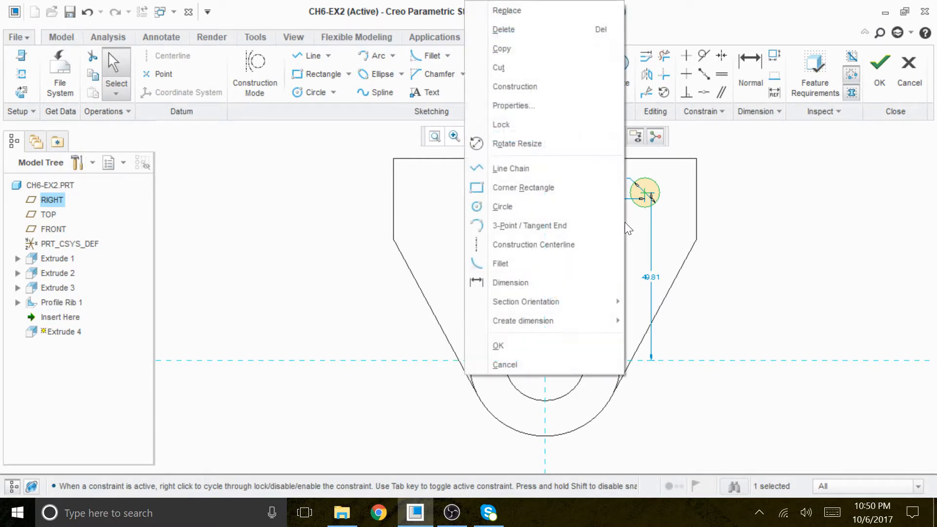
pyautogui.click(676, 211)
# Add the plate's top edge and right vertical edge as sketch references and solve the sketch
pyautogui.rightClick(672, 205)
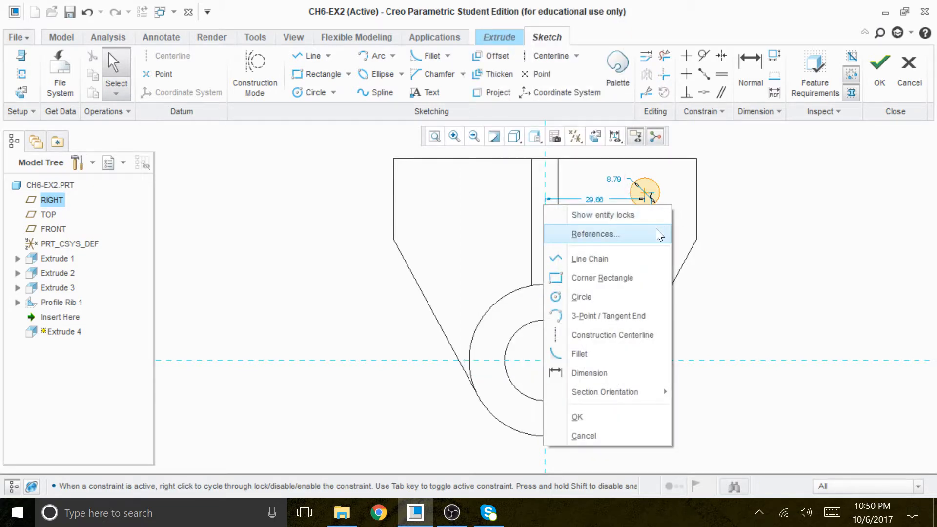
pyautogui.click(605, 233)
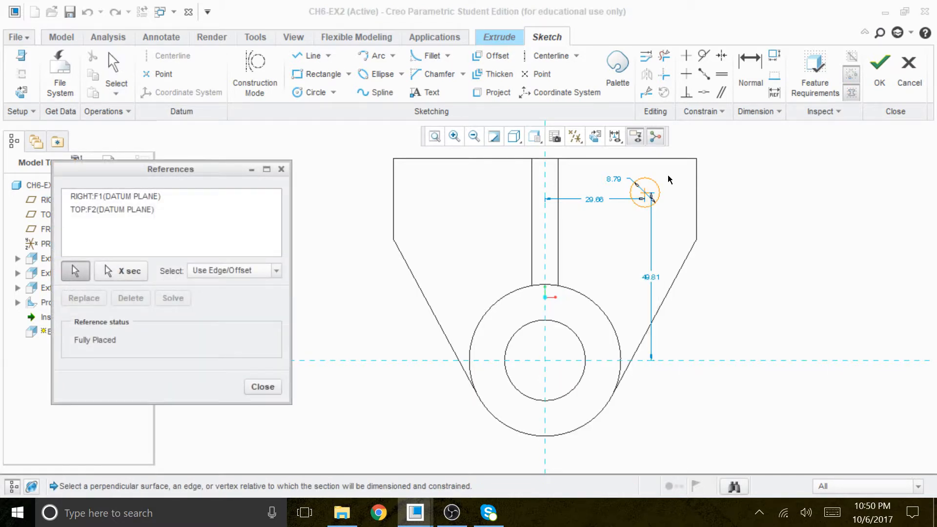
pyautogui.click(667, 159)
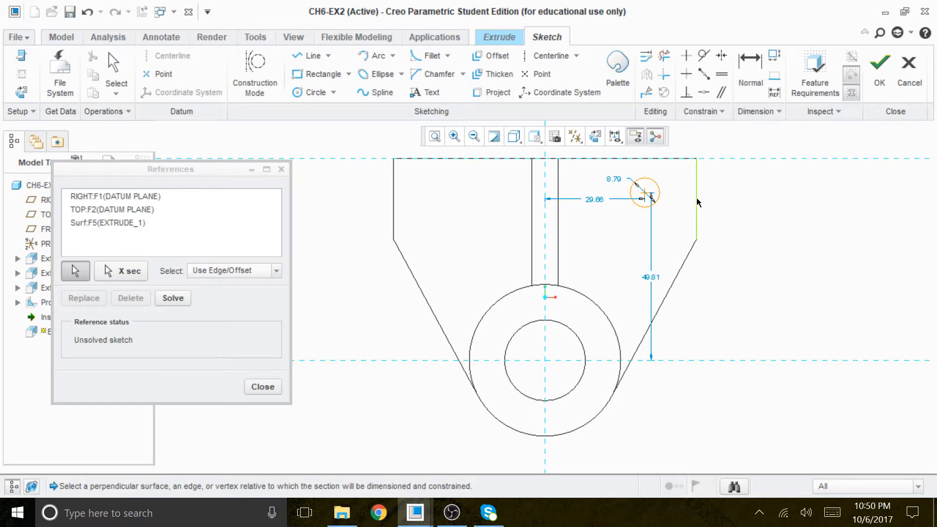
pyautogui.click(696, 204)
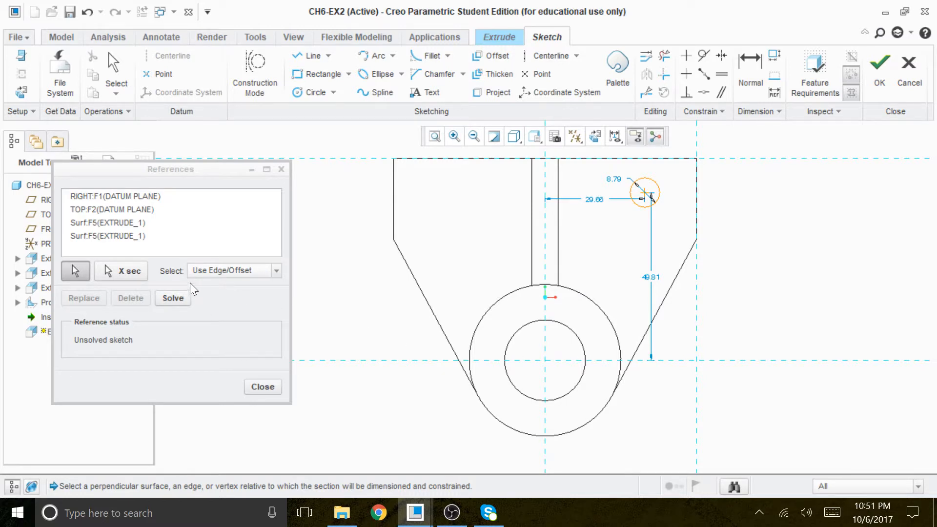
pyautogui.click(173, 298)
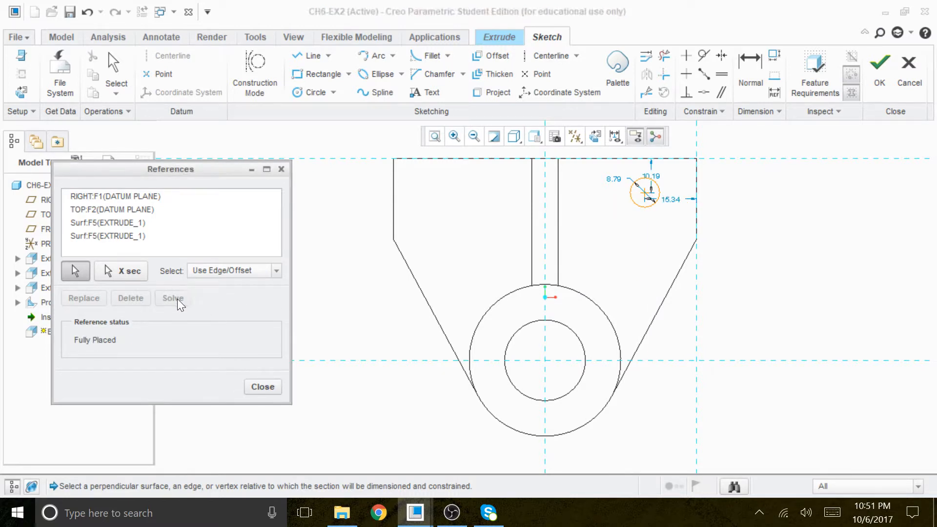
pyautogui.click(273, 387)
# Position the circle's center 18 from the plate's right edge and 18 below its top edge
pyautogui.scroll(-1, 610, 203)
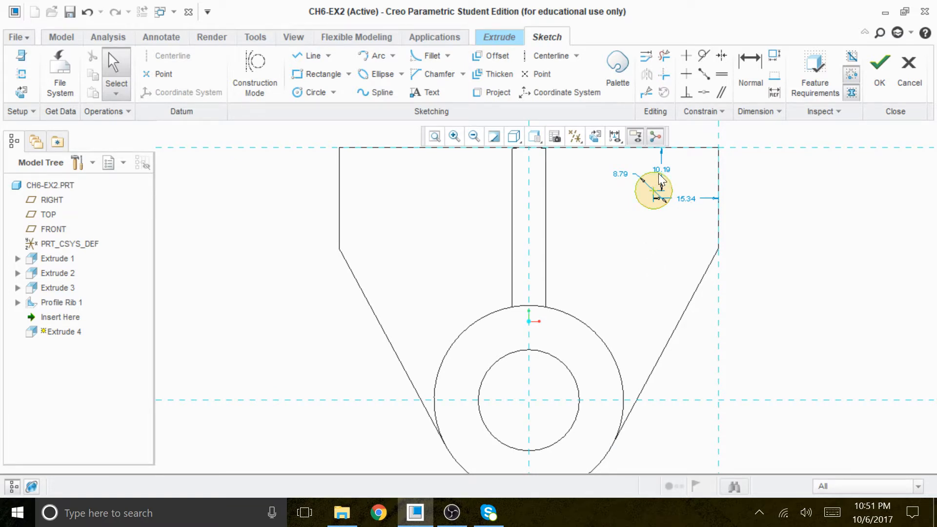
pyautogui.scroll(-2, 664, 172)
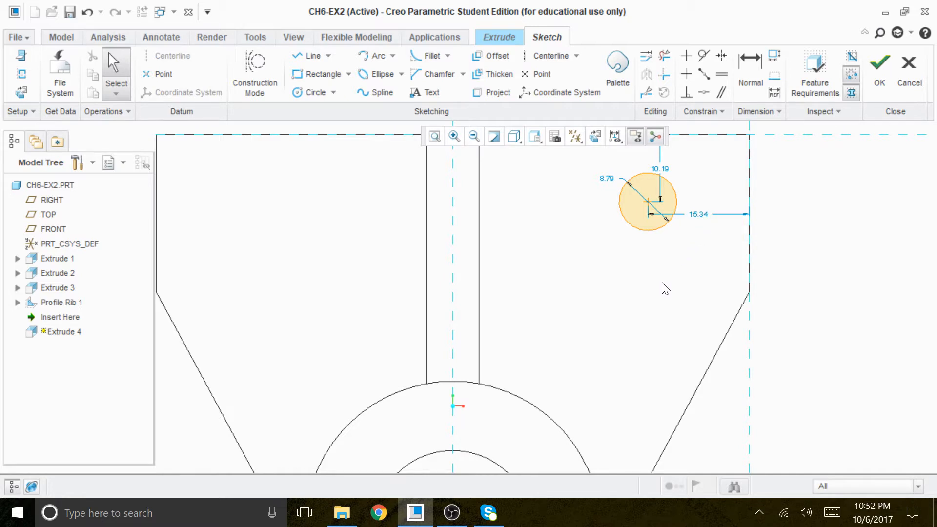
pyautogui.doubleClick(701, 215)
pyautogui.write('18')
pyautogui.press('Return')
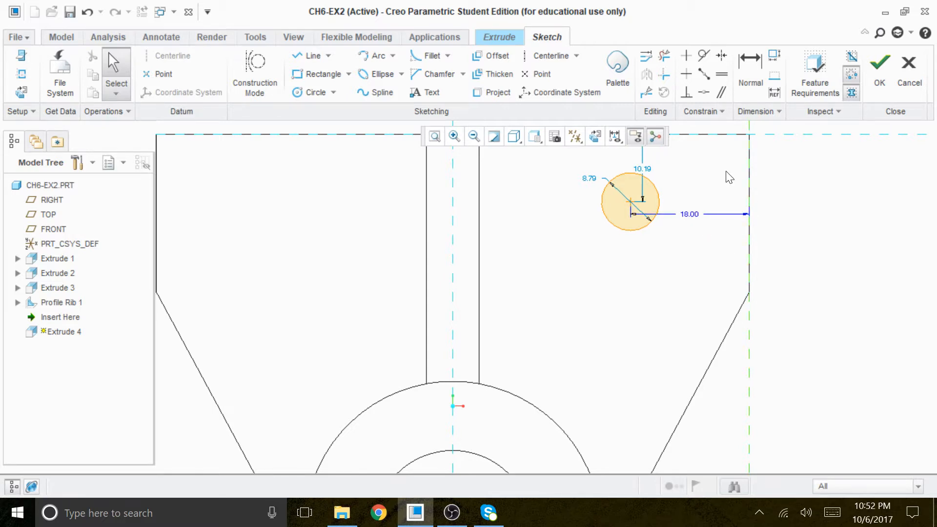
pyautogui.doubleClick(648, 168)
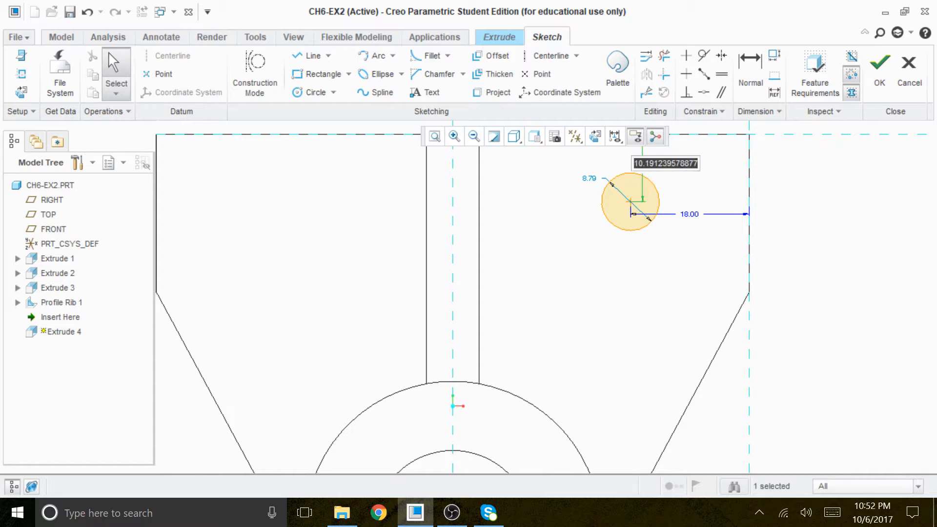
pyautogui.write('18')
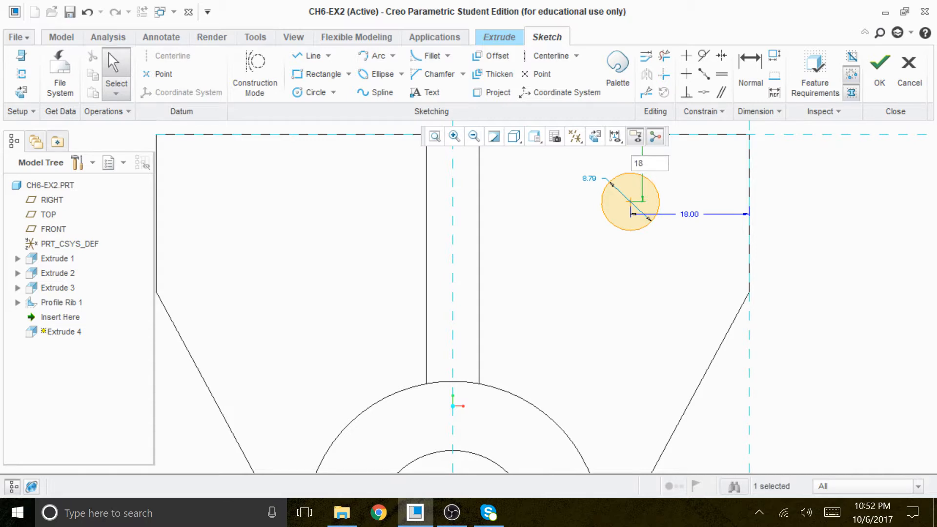
pyautogui.press('Return')
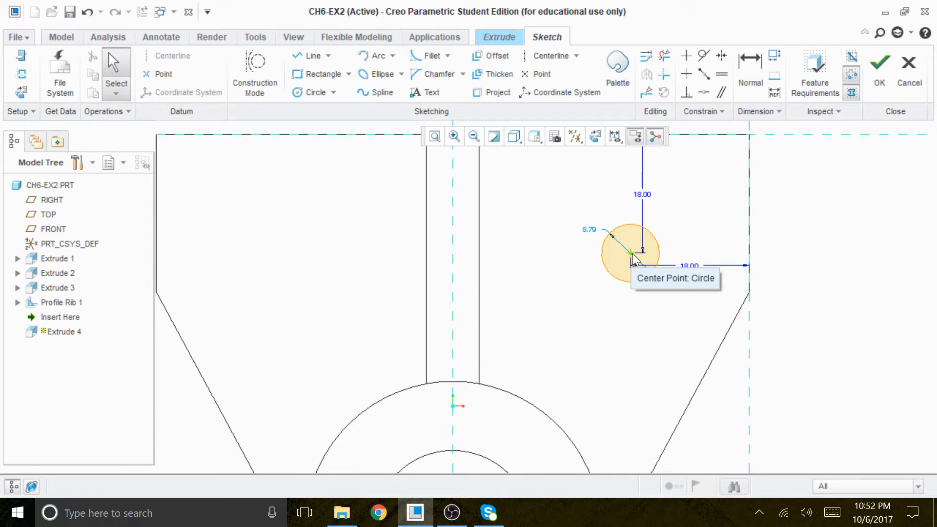
# Set the circle's diameter to 12
pyautogui.doubleClick(592, 234)
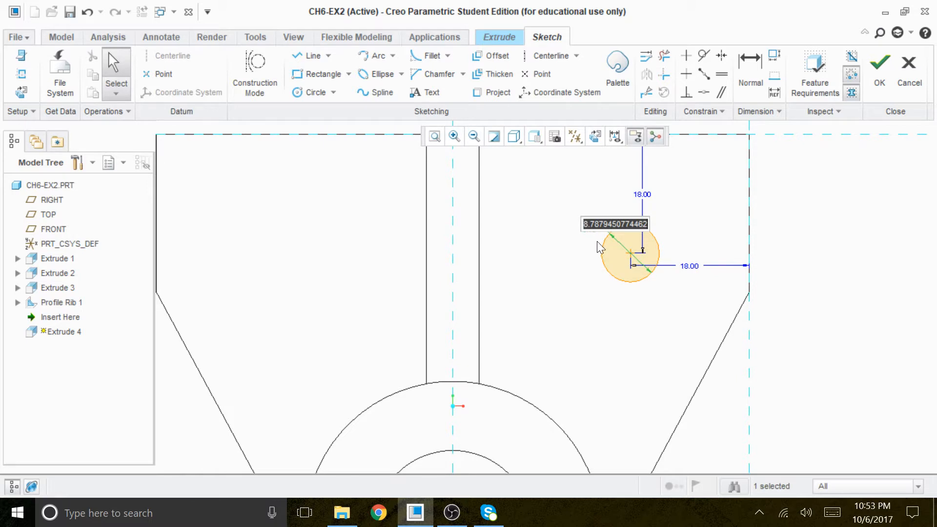
pyautogui.write('12')
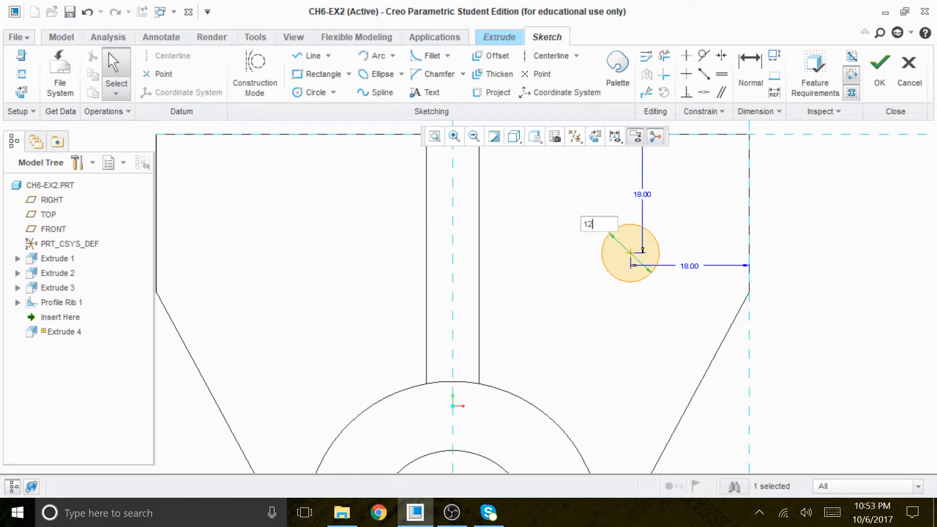
pyautogui.press('Return')
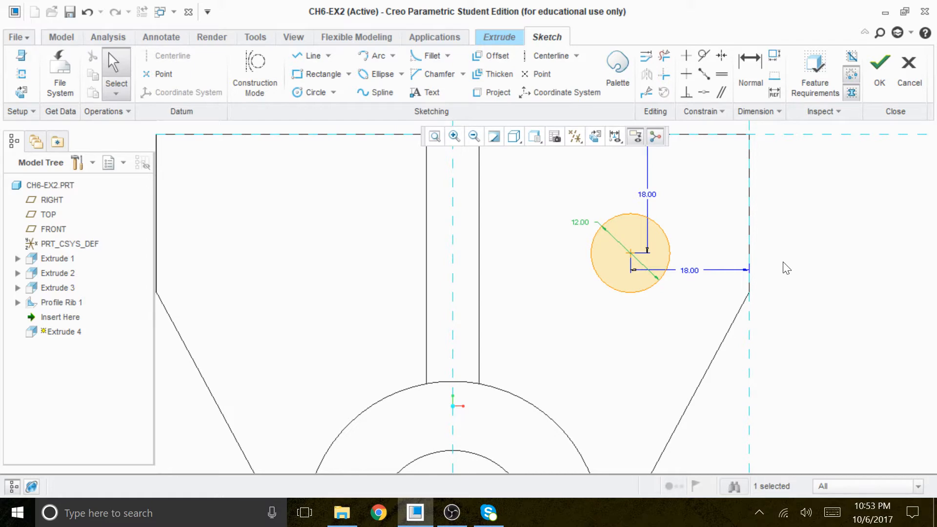
pyautogui.click(805, 271)
# Move the circle's two 18 position dimensions clear of the circle, placing one above the plate and the other beyond its right edge
pyautogui.moveTo(788, 268)
pyautogui.mouseDown(button='middle')
pyautogui.moveTo(757, 265)
pyautogui.moveTo(748, 278)
pyautogui.moveTo(758, 276)
pyautogui.mouseUp(button='middle')
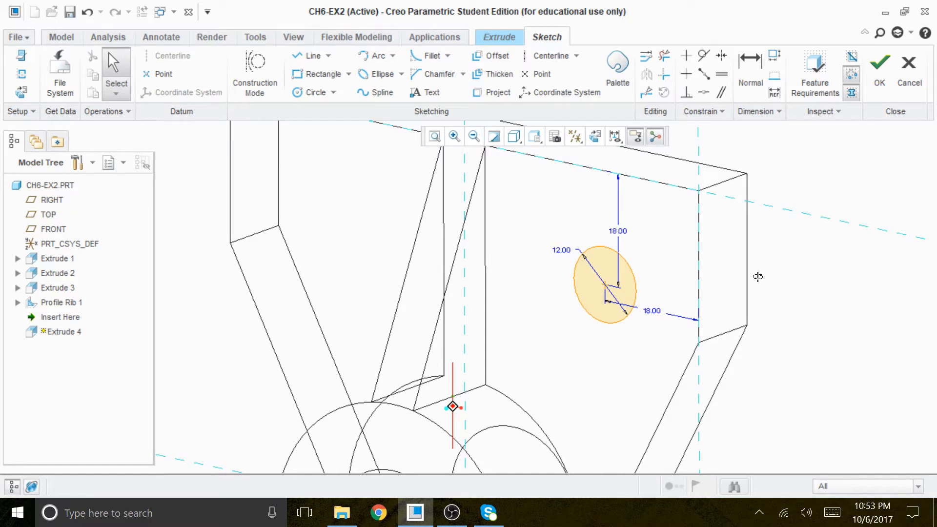
pyautogui.moveTo(757, 277); pyautogui.dragTo(763, 289, button='middle')
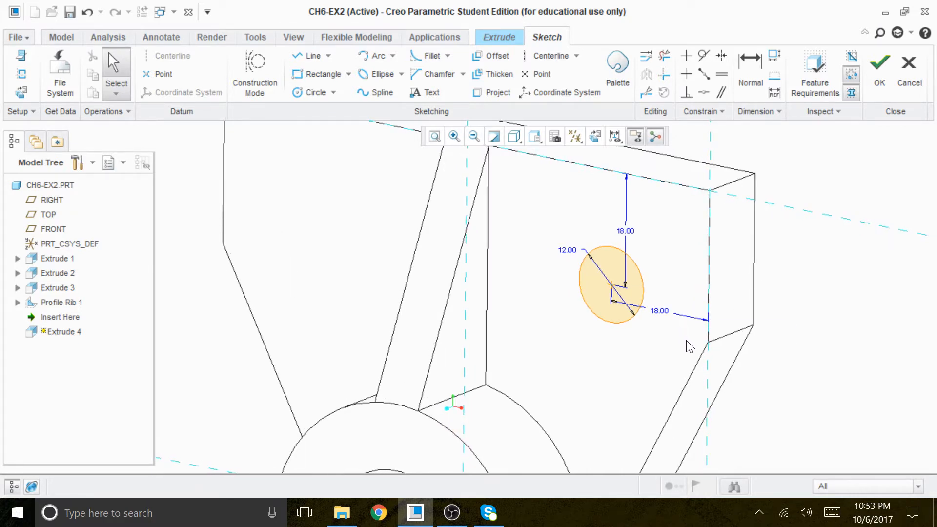
pyautogui.moveTo(660, 313); pyautogui.dragTo(695, 169)
pyautogui.moveTo(624, 228); pyautogui.dragTo(730, 267)
pyautogui.moveTo(692, 172); pyautogui.dragTo(672, 168)
# Switch the model display to Shading and view the hole sketch on the plate at an angle
pyautogui.moveTo(824, 319)
pyautogui.mouseDown(button='middle')
pyautogui.moveTo(839, 304)
pyautogui.moveTo(845, 320)
pyautogui.moveTo(834, 329)
pyautogui.moveTo(847, 314)
pyautogui.moveTo(840, 324)
pyautogui.mouseUp(button='middle')
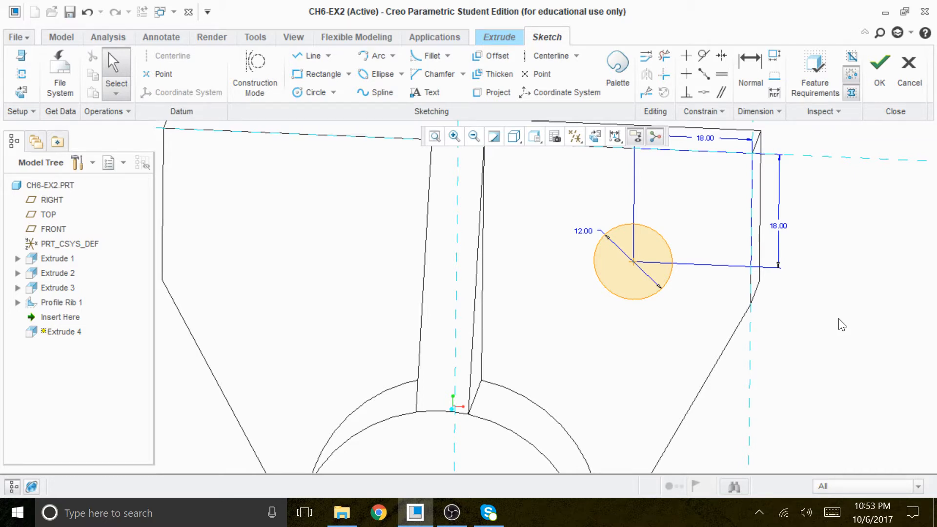
pyautogui.moveTo(843, 324)
pyautogui.mouseDown(button='middle')
pyautogui.moveTo(838, 318)
pyautogui.moveTo(830, 335)
pyautogui.mouseUp(button='middle')
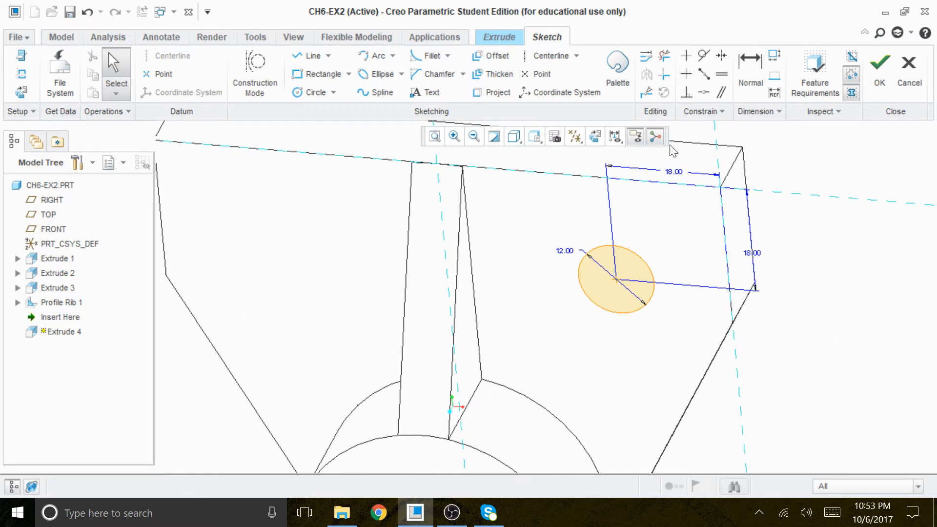
pyautogui.click(516, 137)
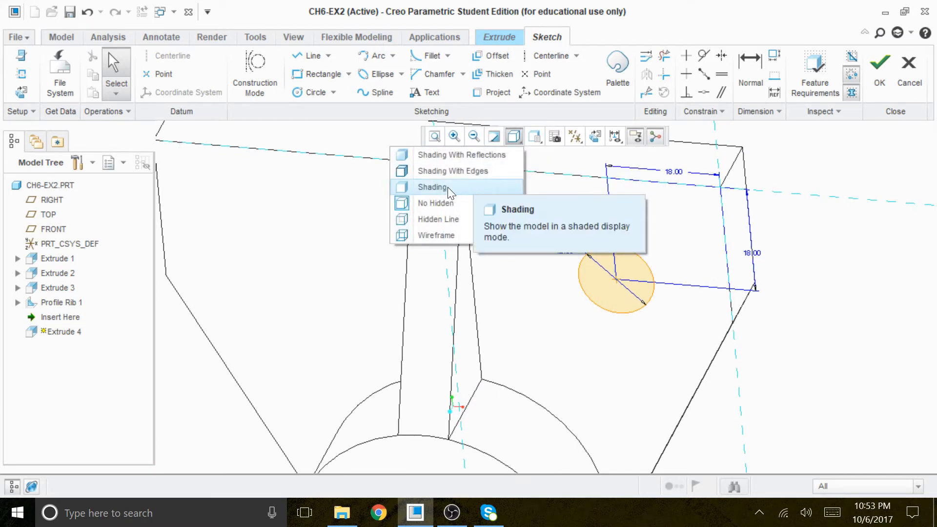
pyautogui.click(447, 186)
pyautogui.moveTo(805, 314)
pyautogui.mouseDown(button='middle')
pyautogui.moveTo(778, 268)
pyautogui.moveTo(767, 300)
pyautogui.moveTo(778, 299)
pyautogui.mouseUp(button='middle')
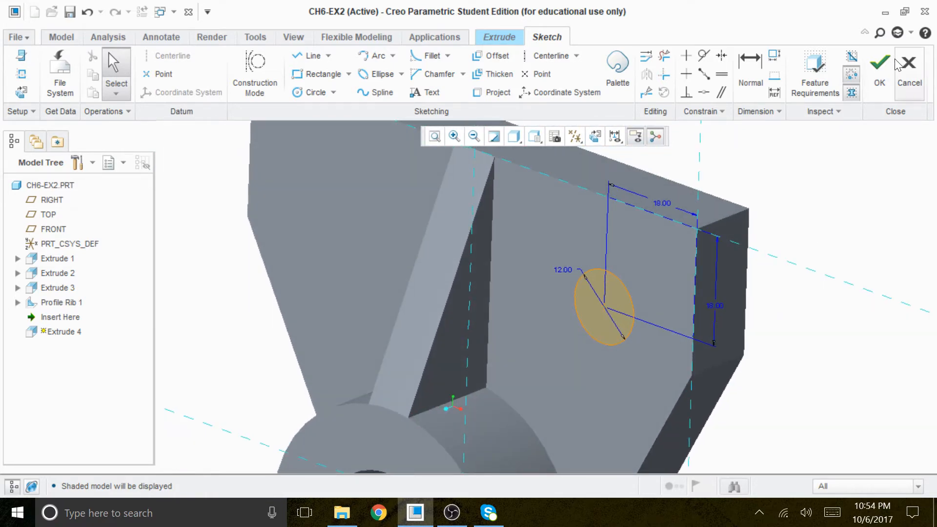
# Finish the circle sketch and extrude it as a material-removing cut into the plate, intersecting all surfaces
pyautogui.click(879, 67)
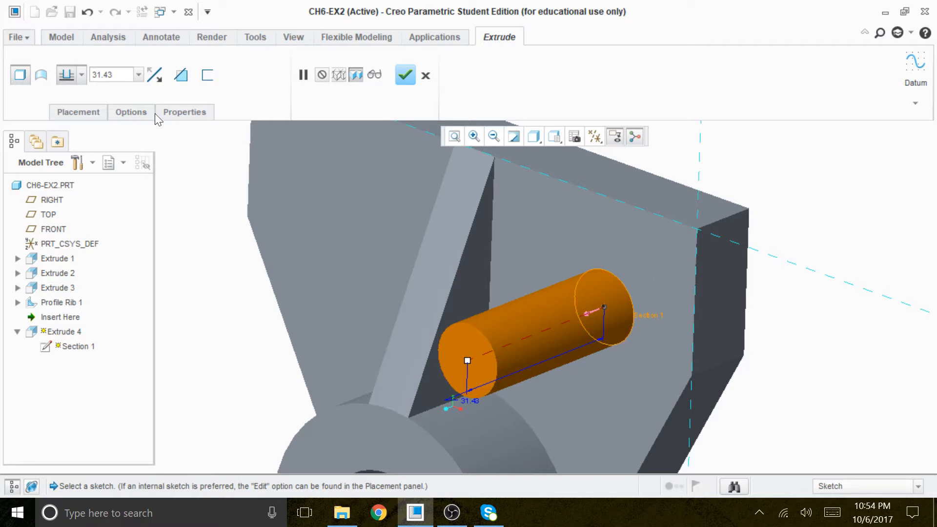
pyautogui.click(159, 80)
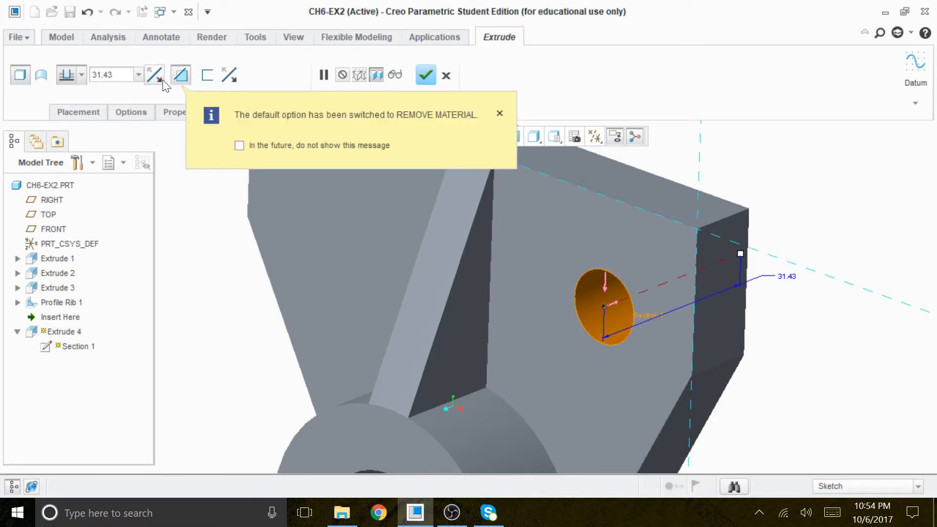
pyautogui.click(499, 115)
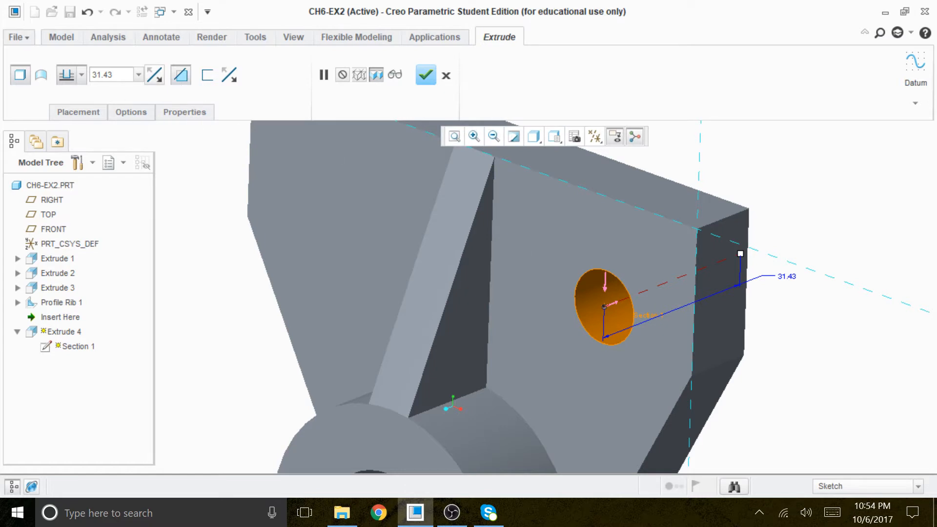
pyautogui.click(81, 75)
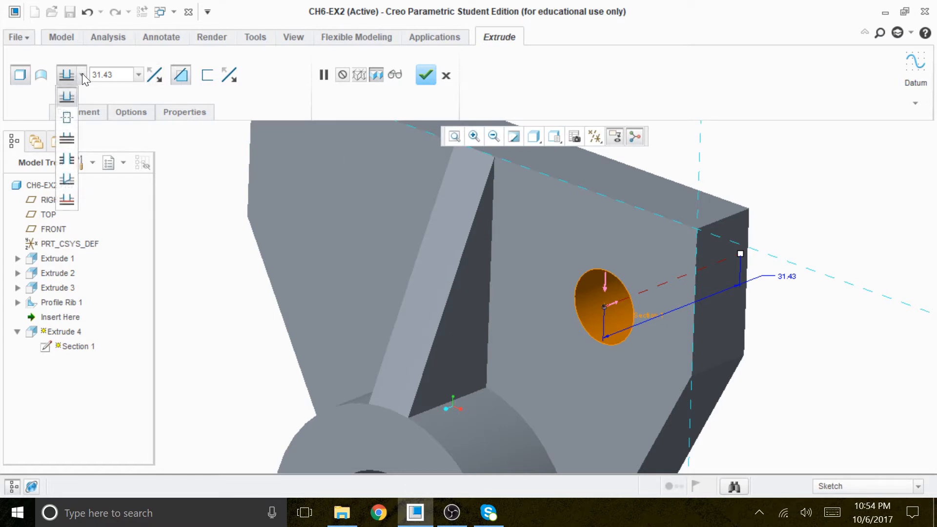
pyautogui.click(71, 162)
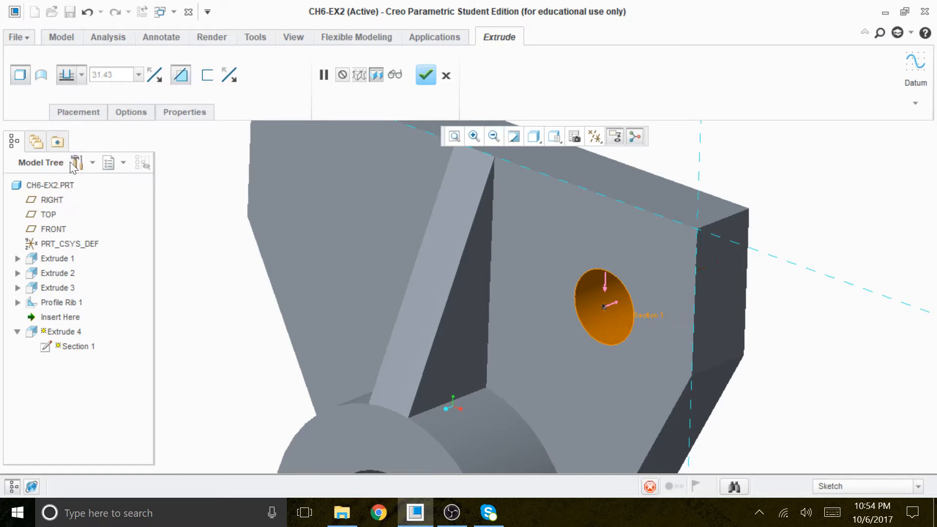
pyautogui.moveTo(761, 346); pyautogui.dragTo(730, 328, button='middle')
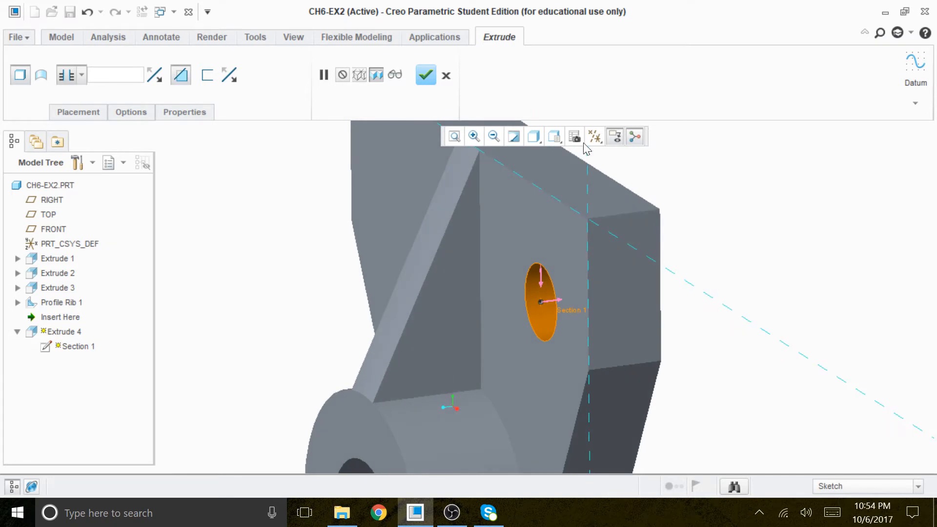
pyautogui.click(429, 77)
# Turn on the datum plane display for the part
pyautogui.moveTo(722, 299); pyautogui.dragTo(762, 304, button='middle')
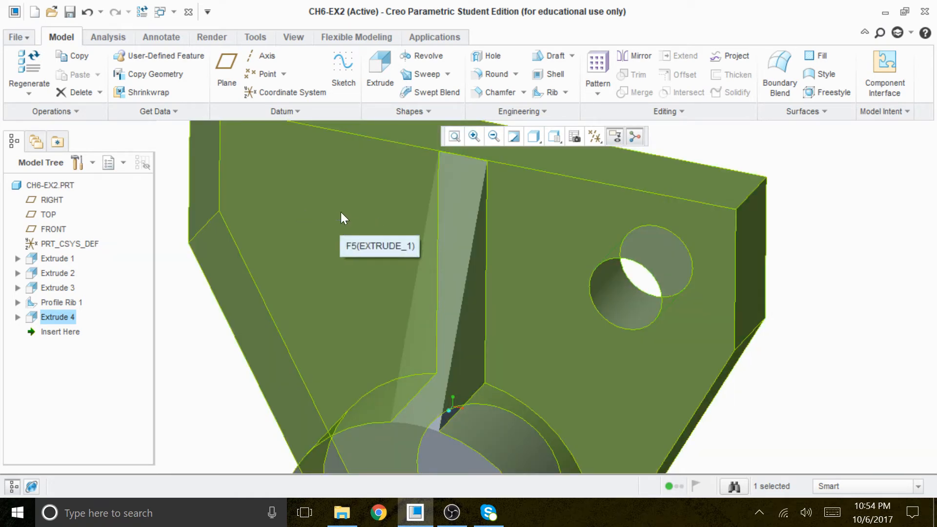
pyautogui.moveTo(425, 312); pyautogui.dragTo(810, 387, button='middle')
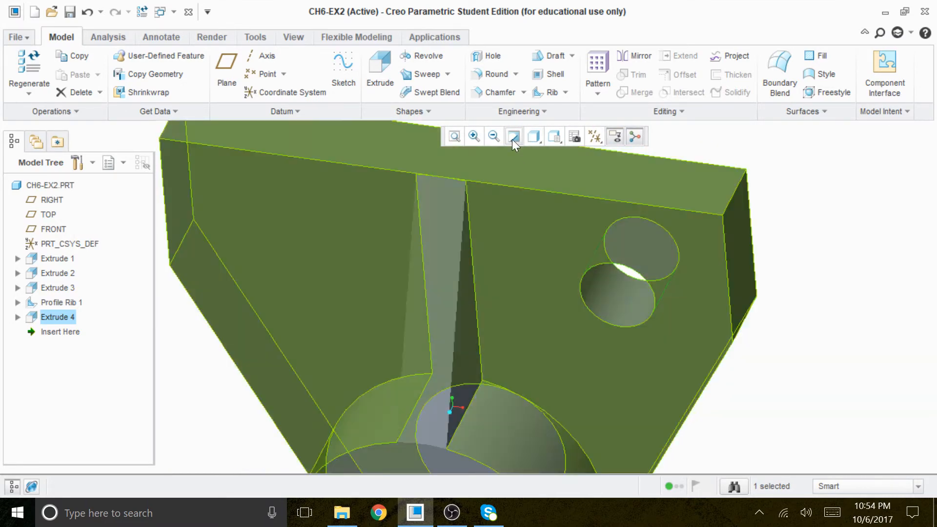
pyautogui.click(594, 136)
pyautogui.click(559, 218)
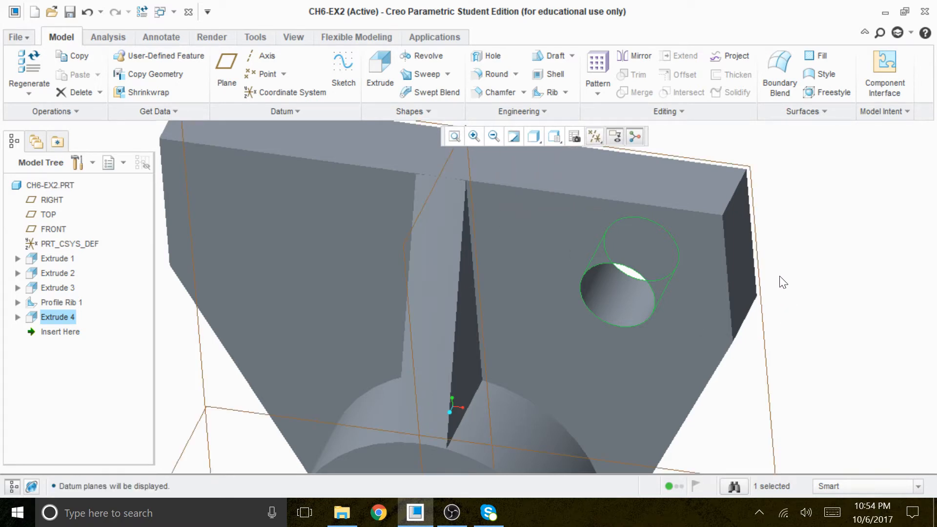
pyautogui.moveTo(799, 288)
pyautogui.mouseDown(button='middle')
pyautogui.moveTo(771, 262)
pyautogui.moveTo(765, 273)
pyautogui.moveTo(774, 283)
pyautogui.mouseUp(button='middle')
# Mirror the plate's new hole about the RIGHT datum plane
pyautogui.click(381, 216)
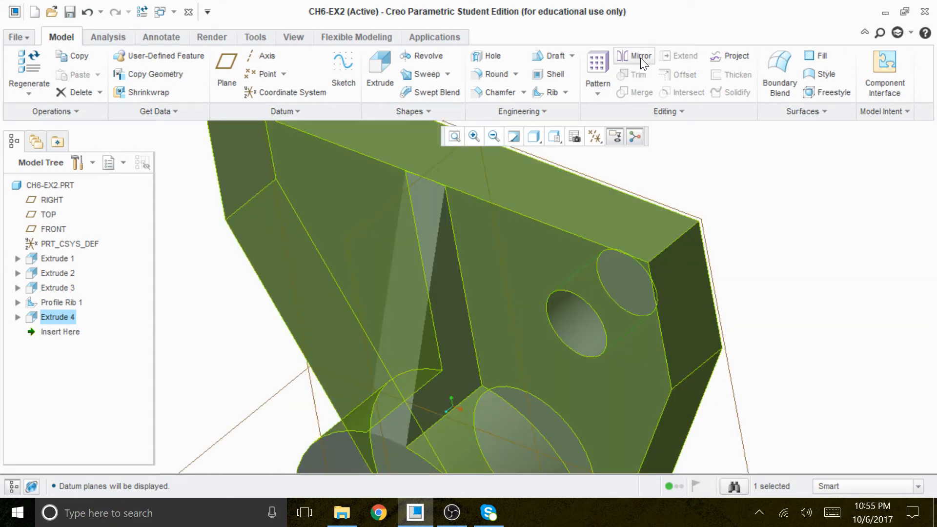
pyautogui.click(640, 56)
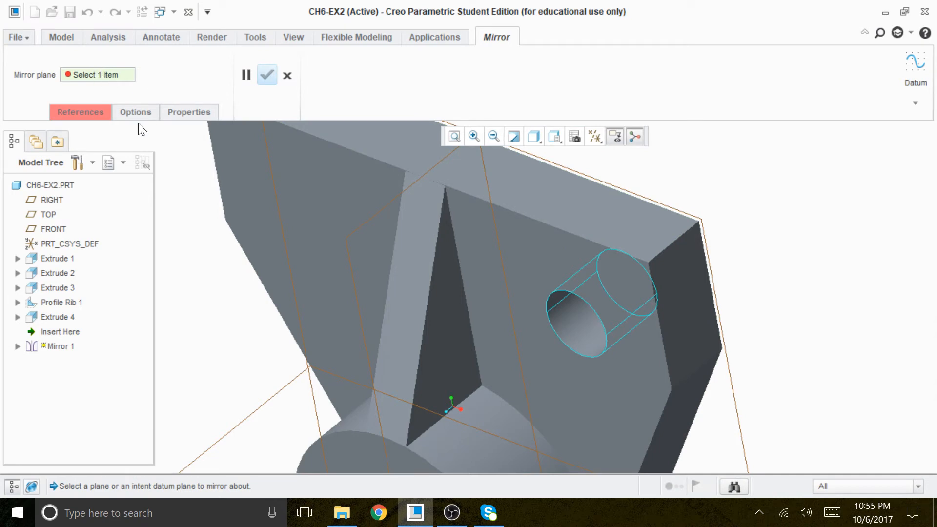
pyautogui.click(359, 229)
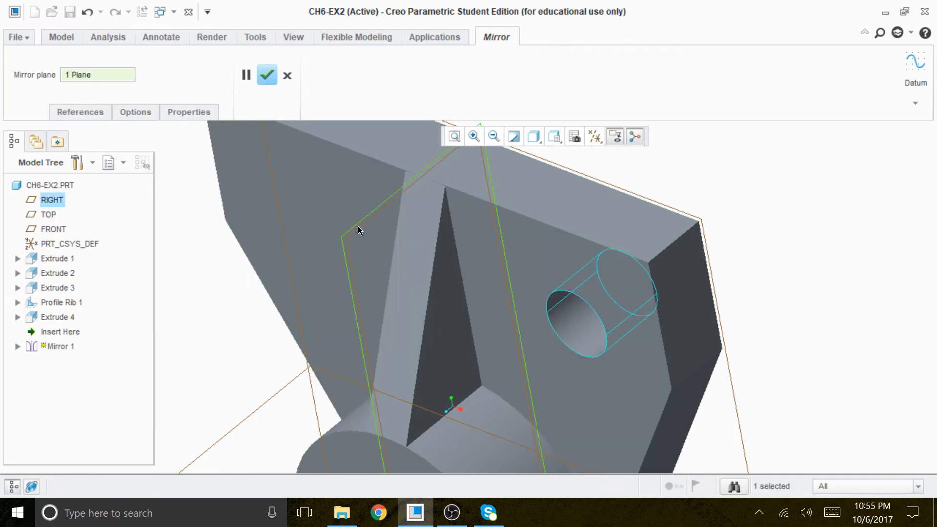
pyautogui.click(268, 76)
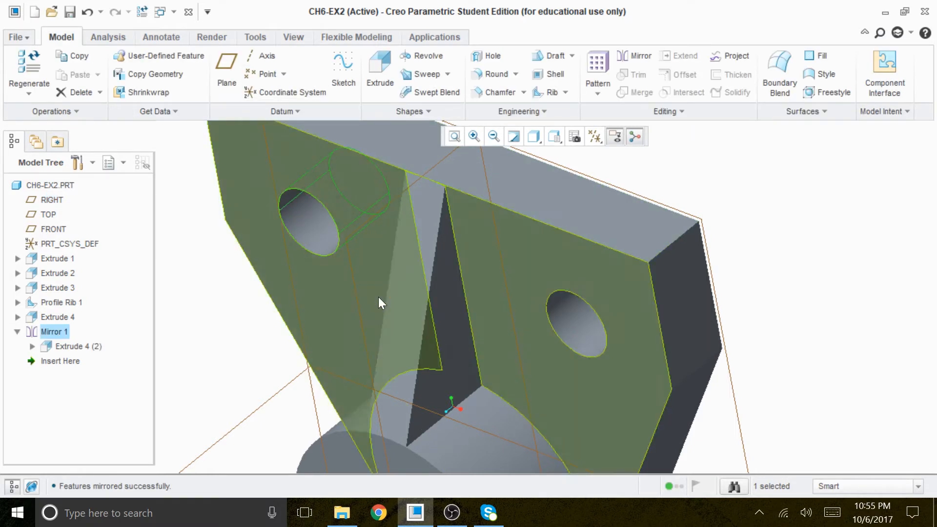
# Refit the whole part in the view and hide all datum axes, points, coordinate systems and planes
pyautogui.moveTo(712, 244)
pyautogui.mouseDown(button='middle')
pyautogui.moveTo(730, 211)
pyautogui.moveTo(729, 237)
pyautogui.mouseUp(button='middle')
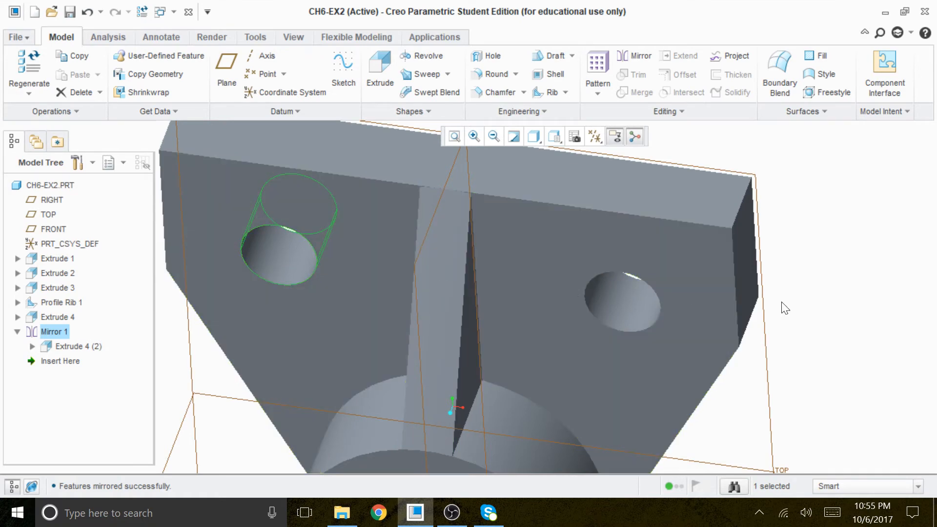
pyautogui.moveTo(798, 299); pyautogui.dragTo(806, 263, button='middle')
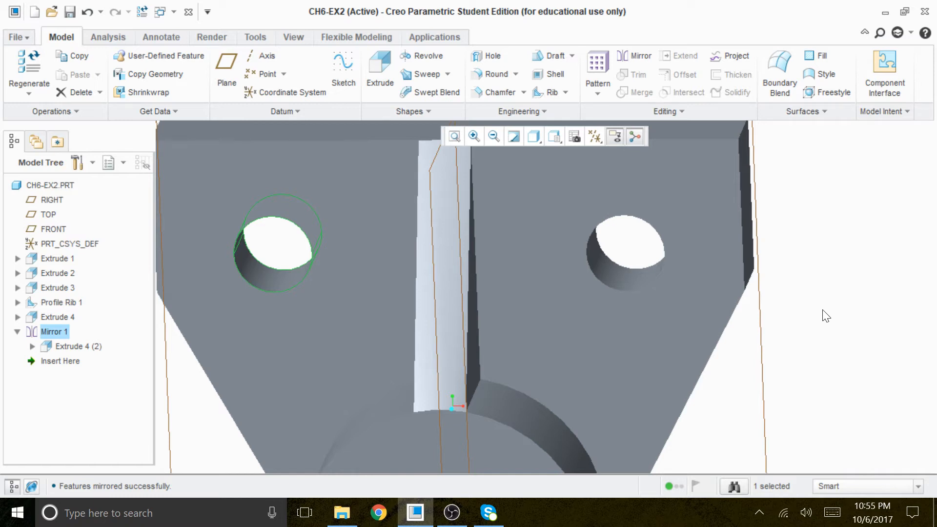
pyautogui.click(453, 136)
pyautogui.moveTo(711, 346); pyautogui.dragTo(669, 299, button='middle')
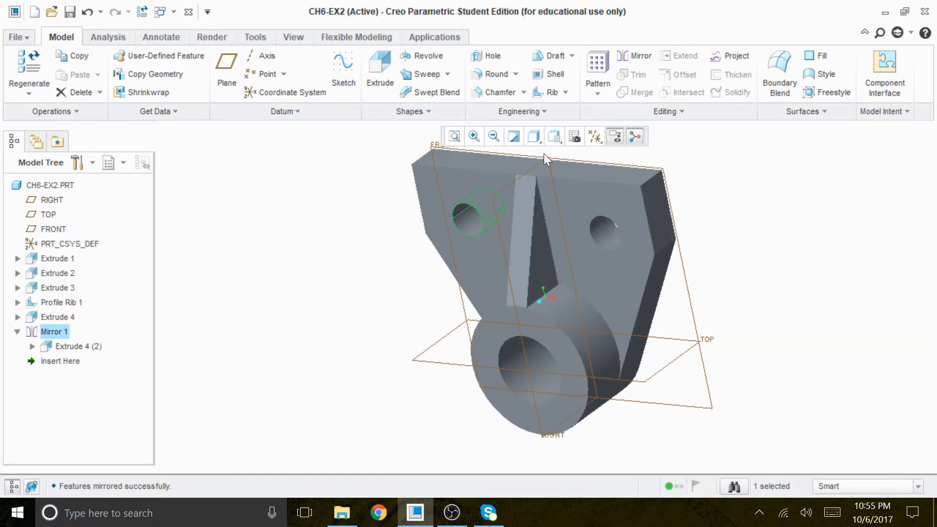
pyautogui.click(593, 136)
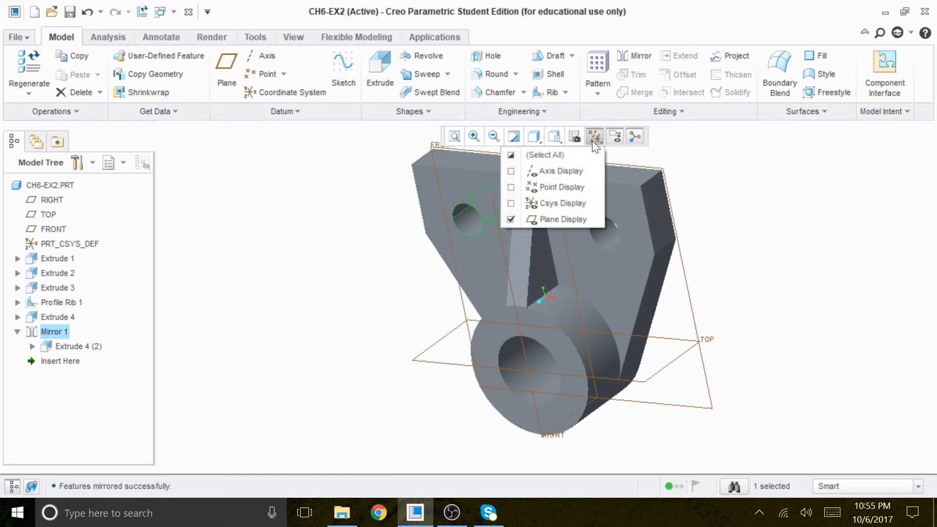
pyautogui.click(564, 153)
pyautogui.moveTo(737, 247)
pyautogui.mouseDown(button='middle')
pyautogui.moveTo(747, 249)
pyautogui.moveTo(748, 276)
pyautogui.mouseUp(button='middle')
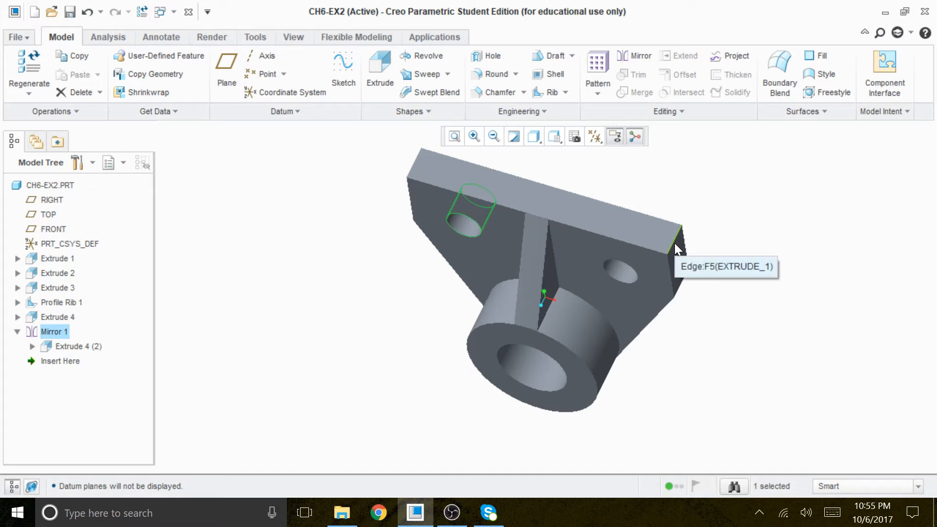
# Round the plate's two upper corner edges with a radius of 10
pyautogui.click(497, 74)
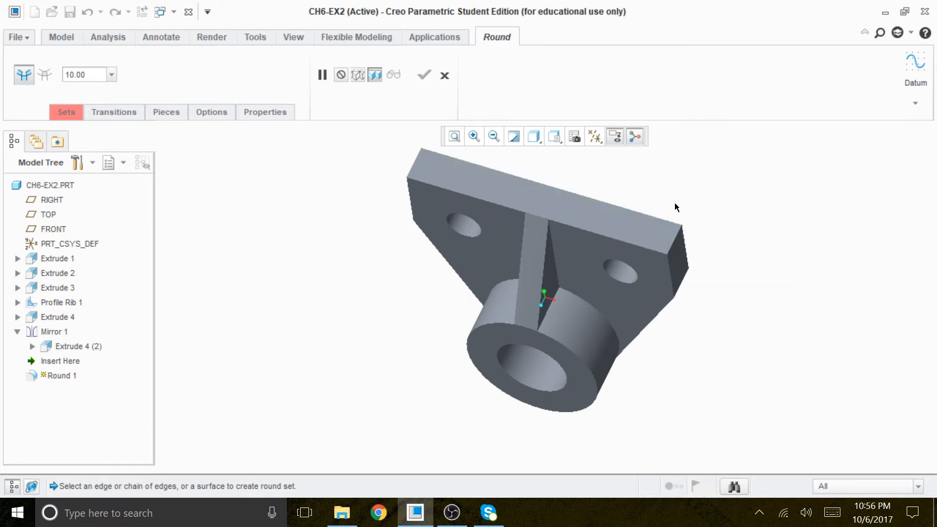
pyautogui.click(675, 242)
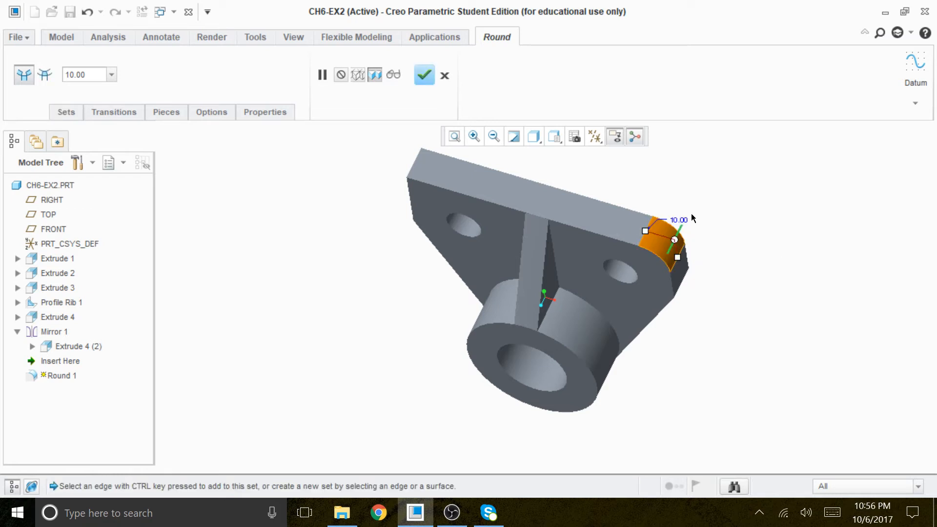
pyautogui.moveTo(713, 315)
pyautogui.mouseDown(button='middle')
pyautogui.moveTo(739, 360)
pyautogui.moveTo(753, 327)
pyautogui.mouseUp(button='middle')
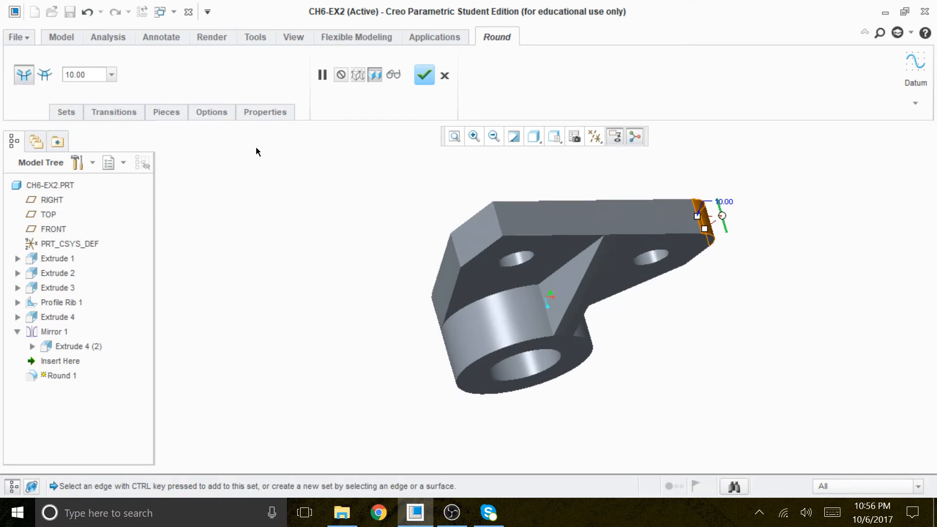
pyautogui.click(499, 219)
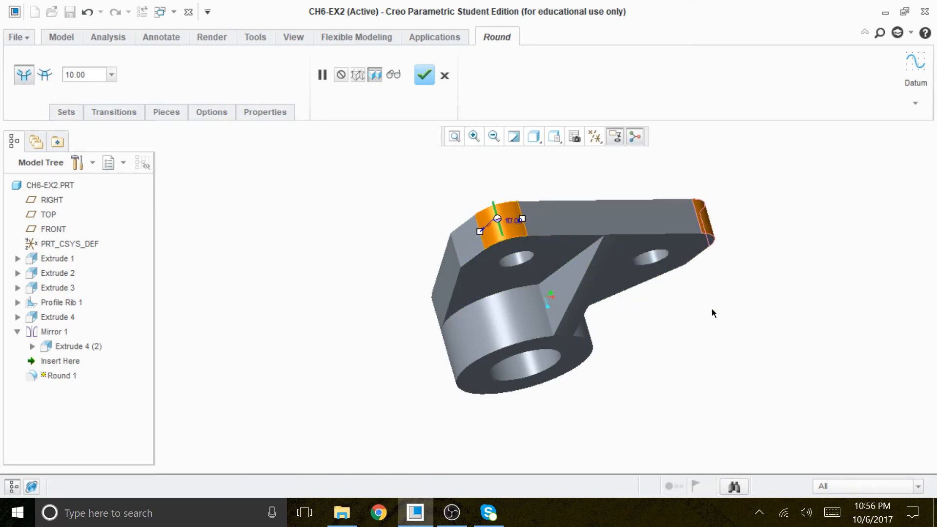
pyautogui.moveTo(704, 312)
pyautogui.mouseDown(button='middle')
pyautogui.moveTo(664, 303)
pyautogui.moveTo(661, 290)
pyautogui.moveTo(661, 301)
pyautogui.mouseUp(button='middle')
pyautogui.click(425, 74)
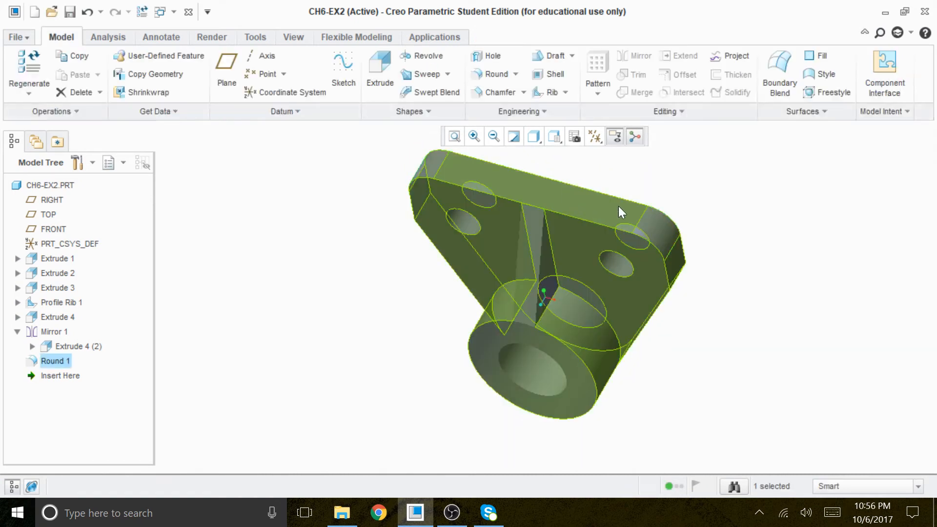
pyautogui.click(688, 201)
# Apply the bright red appearance to the plate's front face
pyautogui.moveTo(747, 271); pyautogui.dragTo(758, 153, button='middle')
pyautogui.click(209, 37)
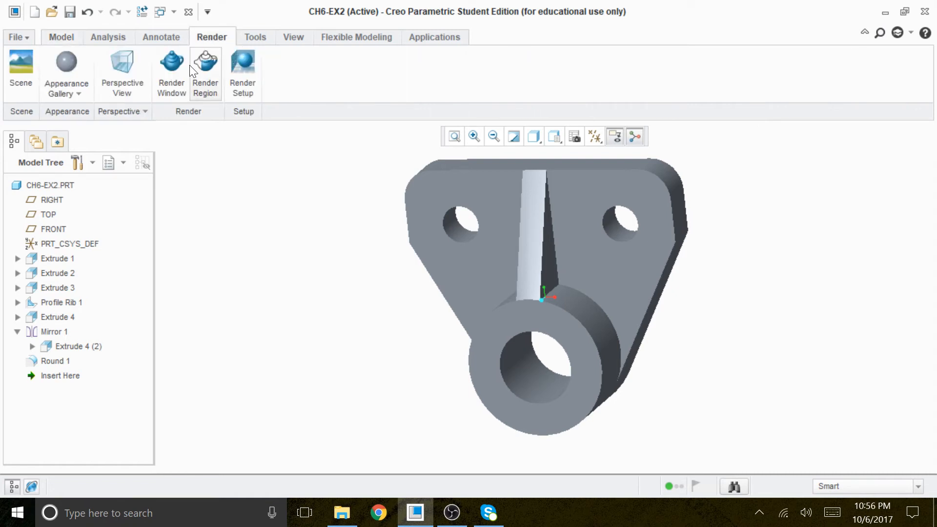
pyautogui.click(79, 93)
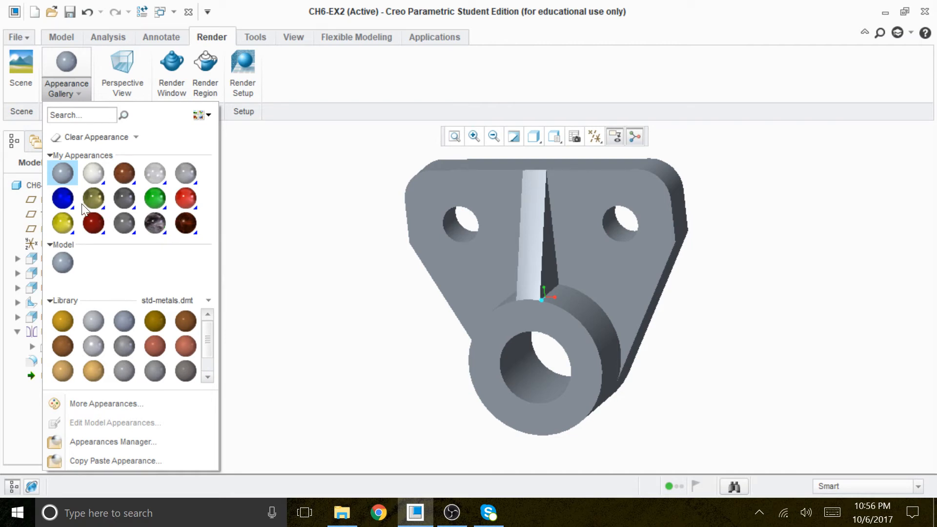
pyautogui.click(186, 198)
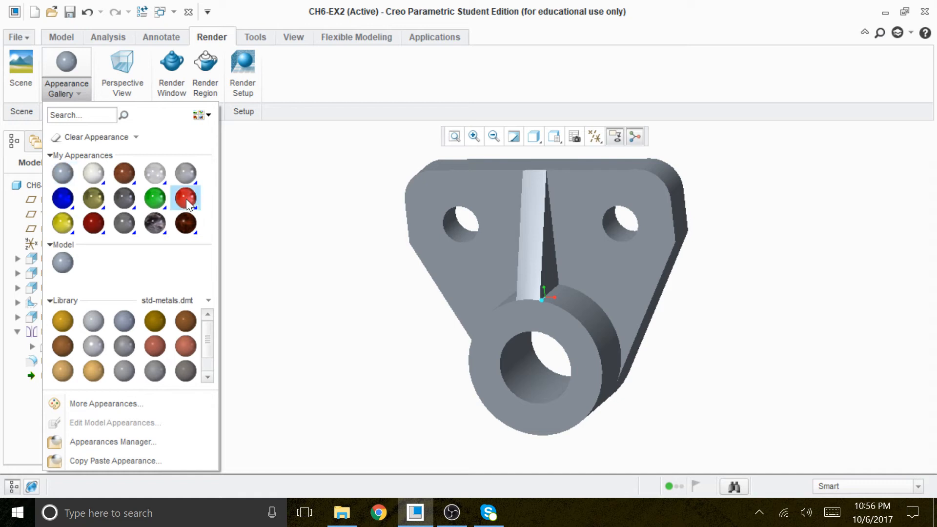
pyautogui.click(494, 207)
pyautogui.click(861, 39)
# Apply the blue appearance to the boss's ring-shaped front face
pyautogui.moveTo(831, 226); pyautogui.dragTo(836, 195, button='middle')
pyautogui.click(68, 83)
pyautogui.click(69, 196)
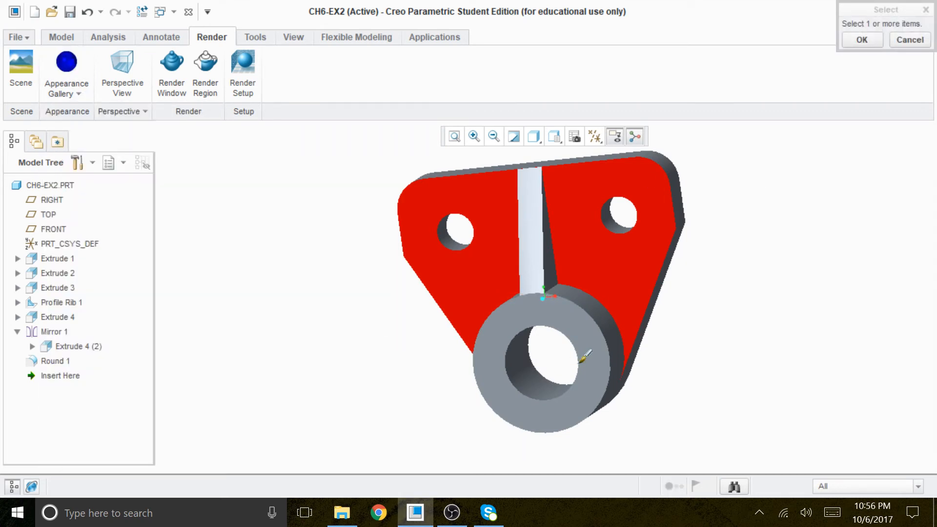
pyautogui.click(585, 356)
pyautogui.moveTo(784, 251); pyautogui.dragTo(791, 210, button='middle')
pyautogui.click(861, 40)
# Apply the yellow appearance to the boss's outer cylindrical surface and the plate's tapered side face
pyautogui.moveTo(808, 264); pyautogui.dragTo(777, 239, button='middle')
pyautogui.click(60, 95)
pyautogui.click(66, 211)
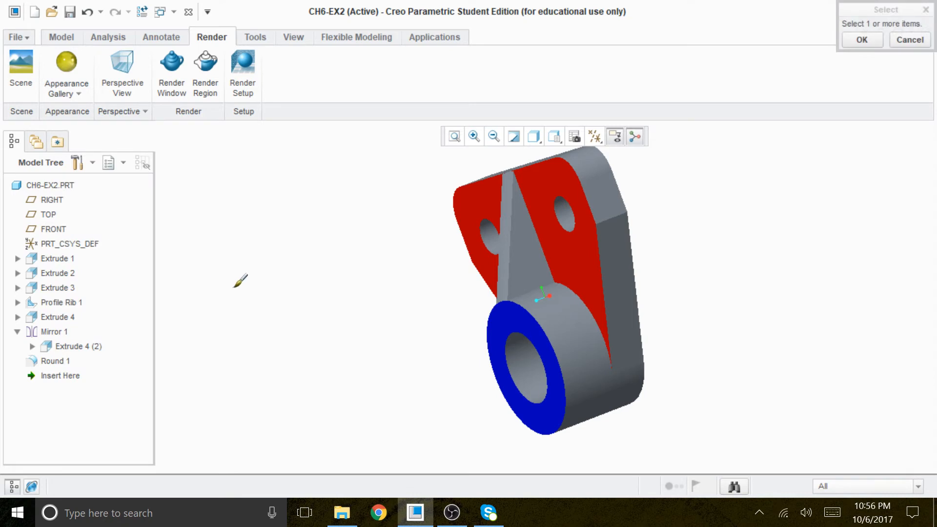
pyautogui.click(596, 336)
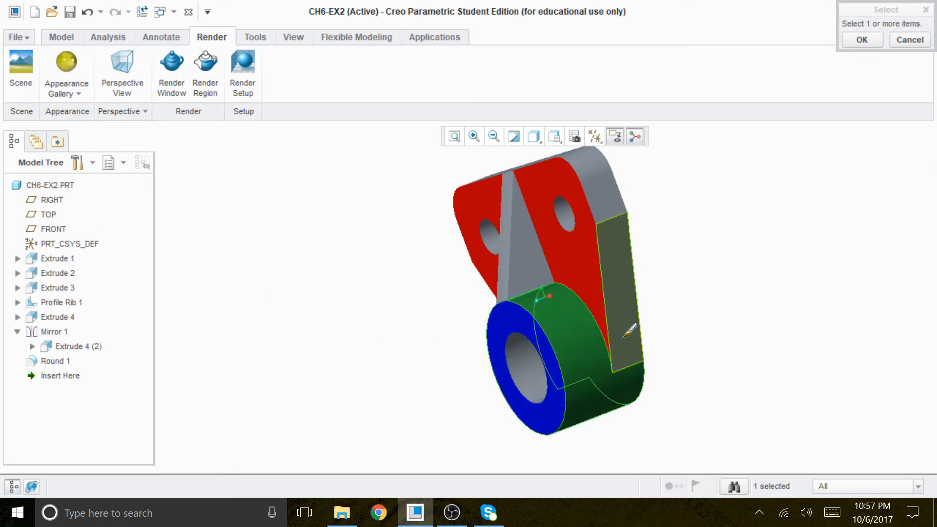
pyautogui.keyDown('ctrl'); pyautogui.click(627, 285); pyautogui.keyUp('ctrl')
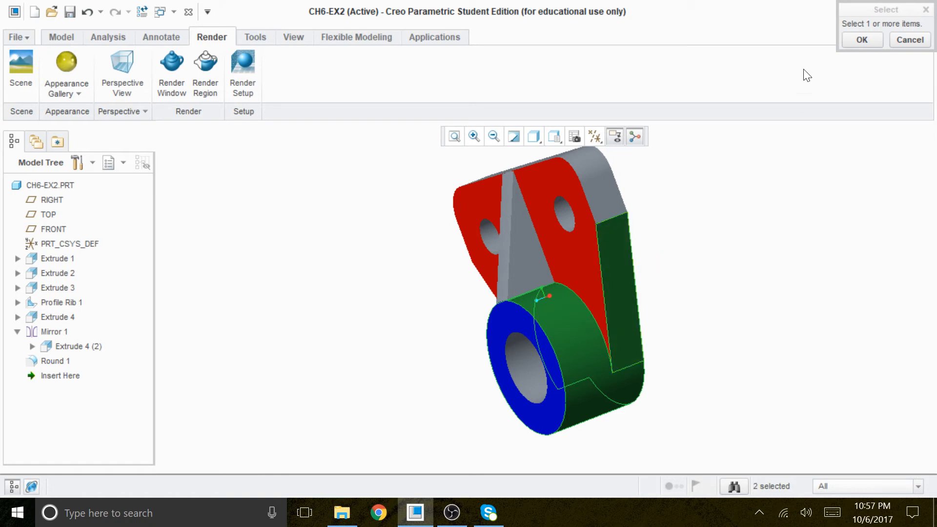
pyautogui.click(861, 40)
# Apply the dark marble-patterned appearance to the rib's sloping front face and both of its triangular side faces
pyautogui.moveTo(762, 266); pyautogui.dragTo(782, 311, button='middle')
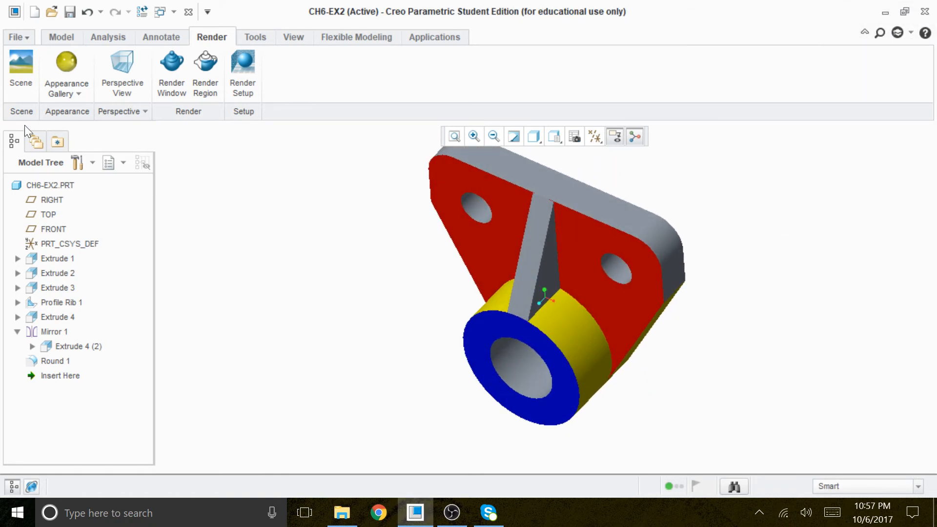
pyautogui.click(84, 97)
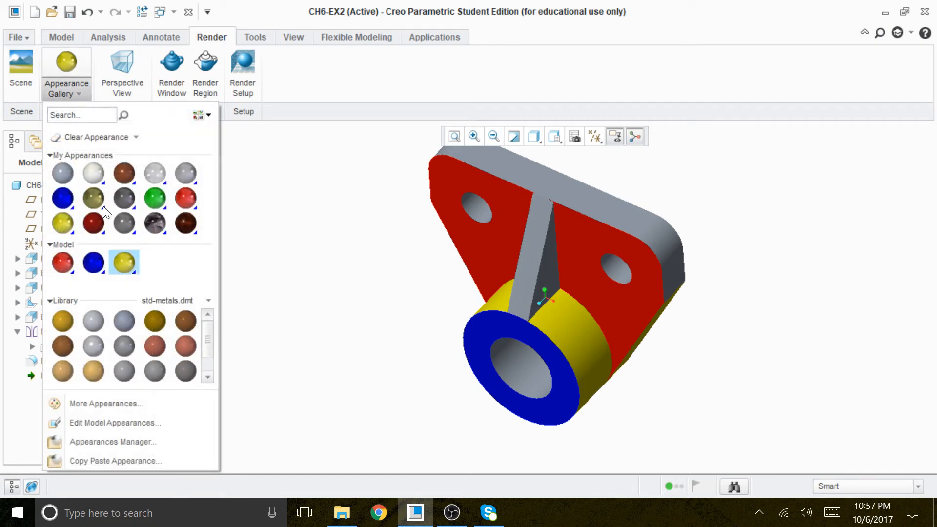
pyautogui.click(156, 221)
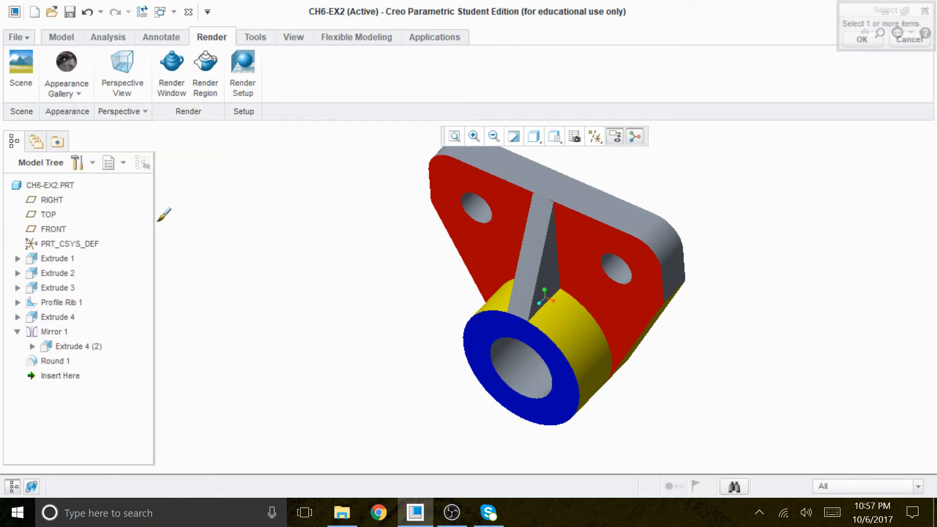
pyautogui.click(541, 269)
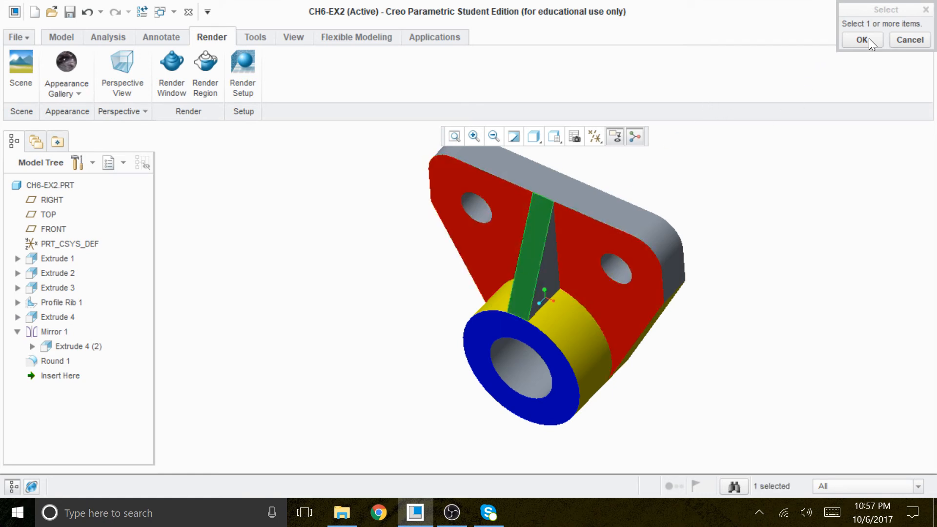
pyautogui.moveTo(736, 301); pyautogui.dragTo(711, 301, button='middle')
pyautogui.keyDown('ctrl'); pyautogui.click(534, 254); pyautogui.keyUp('ctrl')
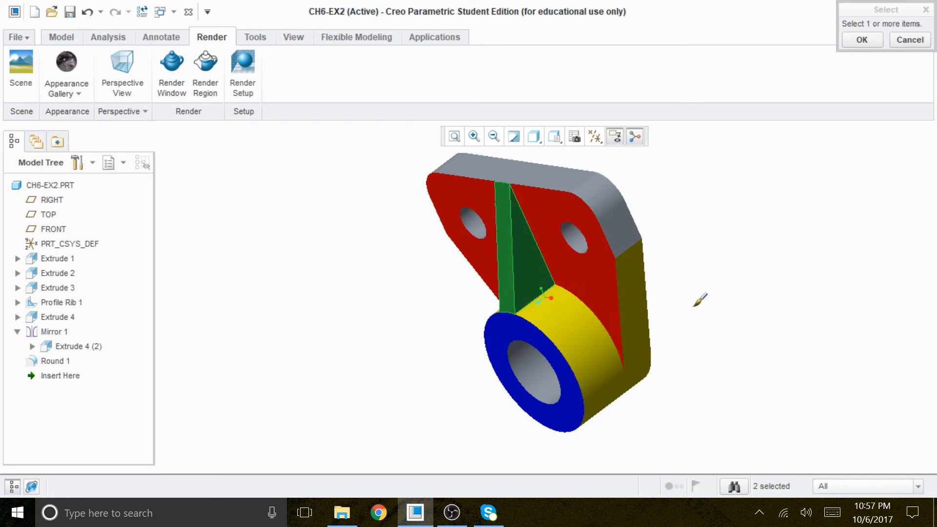
pyautogui.moveTo(683, 342); pyautogui.dragTo(782, 337, button='middle')
pyautogui.keyDown('ctrl'); pyautogui.click(565, 251); pyautogui.keyUp('ctrl')
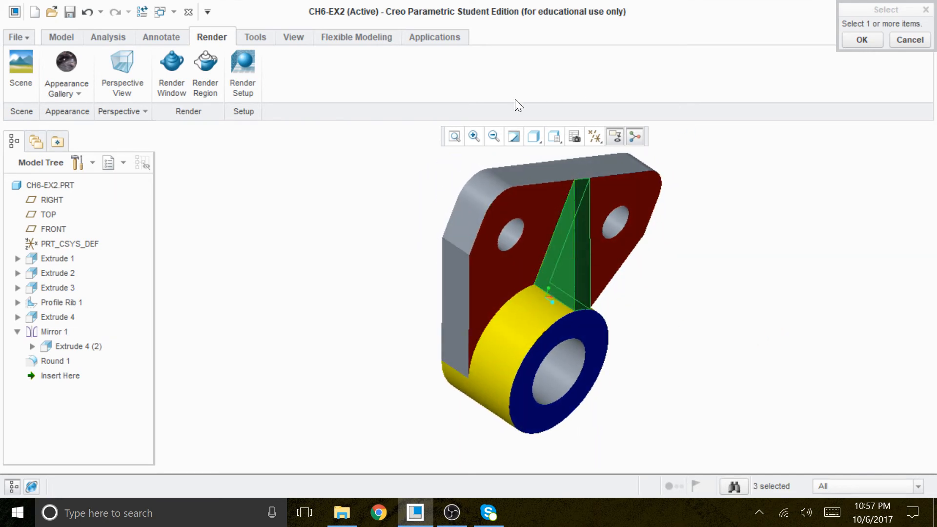
pyautogui.moveTo(844, 219)
pyautogui.mouseDown(button='middle')
pyautogui.moveTo(724, 215)
pyautogui.moveTo(701, 192)
pyautogui.moveTo(758, 183)
pyautogui.moveTo(775, 273)
pyautogui.moveTo(751, 288)
pyautogui.moveTo(792, 232)
pyautogui.moveTo(723, 285)
pyautogui.moveTo(763, 272)
pyautogui.moveTo(786, 283)
pyautogui.moveTo(782, 299)
pyautogui.mouseUp(button='middle')
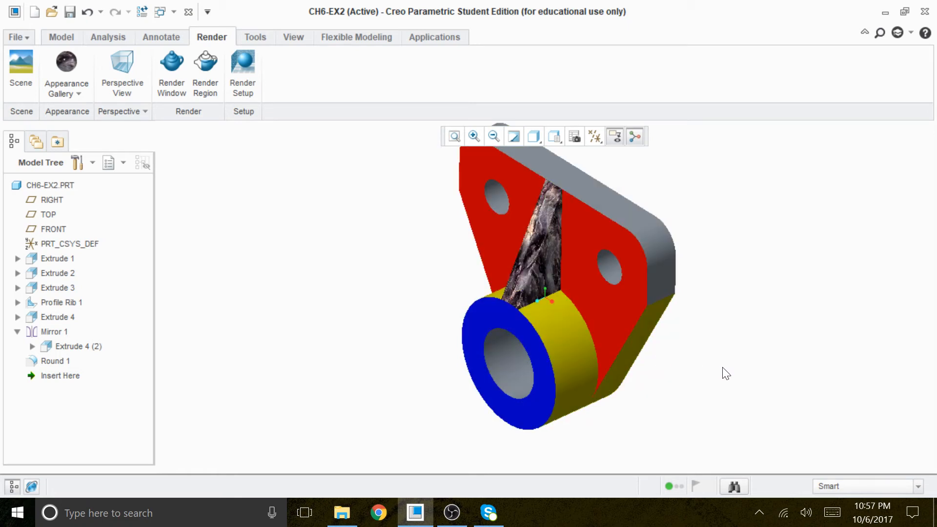
pyautogui.moveTo(714, 370)
pyautogui.mouseDown(button='middle')
pyautogui.moveTo(744, 251)
pyautogui.moveTo(742, 314)
pyautogui.moveTo(723, 358)
pyautogui.moveTo(705, 372)
pyautogui.moveTo(730, 365)
pyautogui.mouseUp(button='middle')
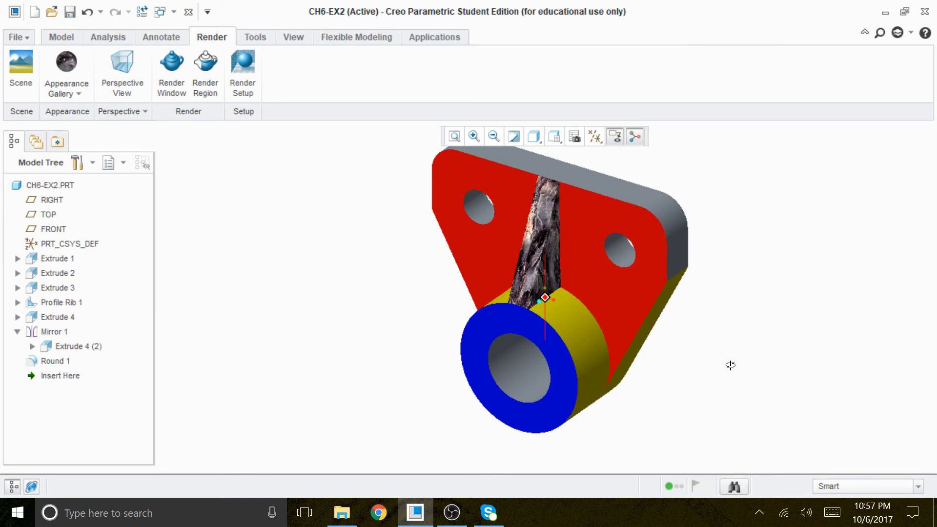
pyautogui.moveTo(730, 365)
pyautogui.mouseDown(button='middle')
pyautogui.moveTo(690, 364)
pyautogui.moveTo(730, 364)
pyautogui.moveTo(744, 322)
pyautogui.moveTo(740, 350)
pyautogui.moveTo(776, 353)
pyautogui.moveTo(776, 363)
pyautogui.moveTo(746, 377)
pyautogui.moveTo(753, 292)
pyautogui.moveTo(717, 347)
pyautogui.moveTo(689, 365)
pyautogui.moveTo(716, 357)
pyautogui.moveTo(734, 295)
pyautogui.moveTo(724, 341)
pyautogui.moveTo(705, 356)
pyautogui.moveTo(730, 359)
pyautogui.mouseUp(button='middle')
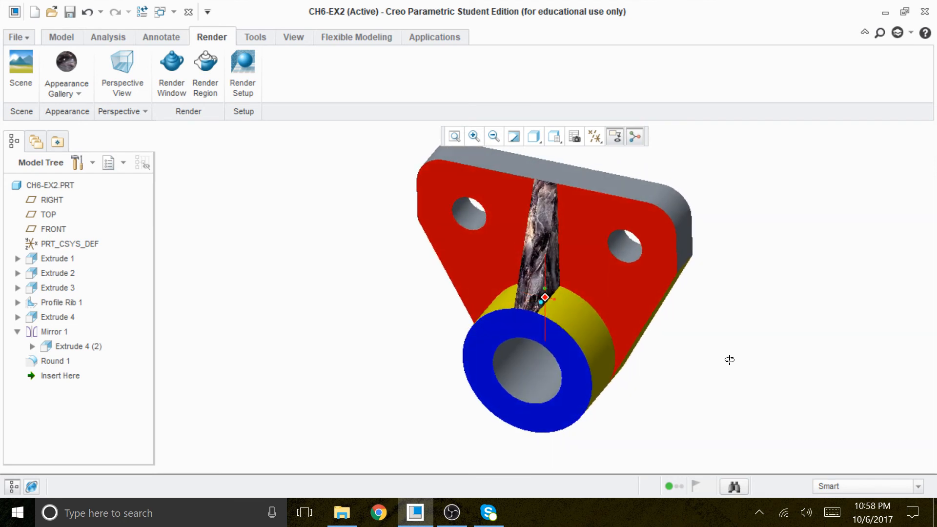
pyautogui.moveTo(728, 361)
pyautogui.mouseDown(button='middle')
pyautogui.moveTo(718, 315)
pyautogui.moveTo(667, 364)
pyautogui.moveTo(715, 341)
pyautogui.moveTo(703, 364)
pyautogui.moveTo(720, 362)
pyautogui.moveTo(730, 242)
pyautogui.moveTo(726, 290)
pyautogui.moveTo(702, 330)
pyautogui.moveTo(663, 345)
pyautogui.moveTo(686, 339)
pyautogui.moveTo(690, 349)
pyautogui.mouseUp(button='middle')
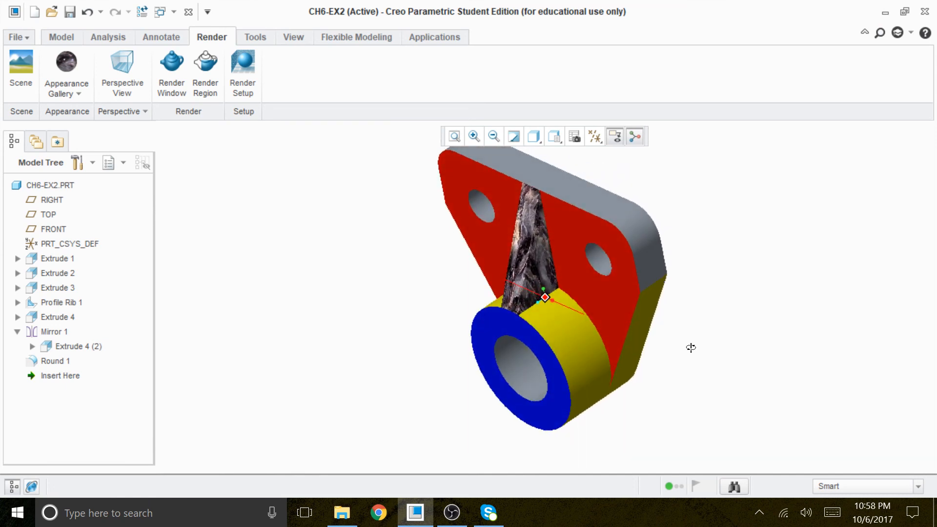
pyautogui.moveTo(690, 346); pyautogui.dragTo(700, 325, button='middle')
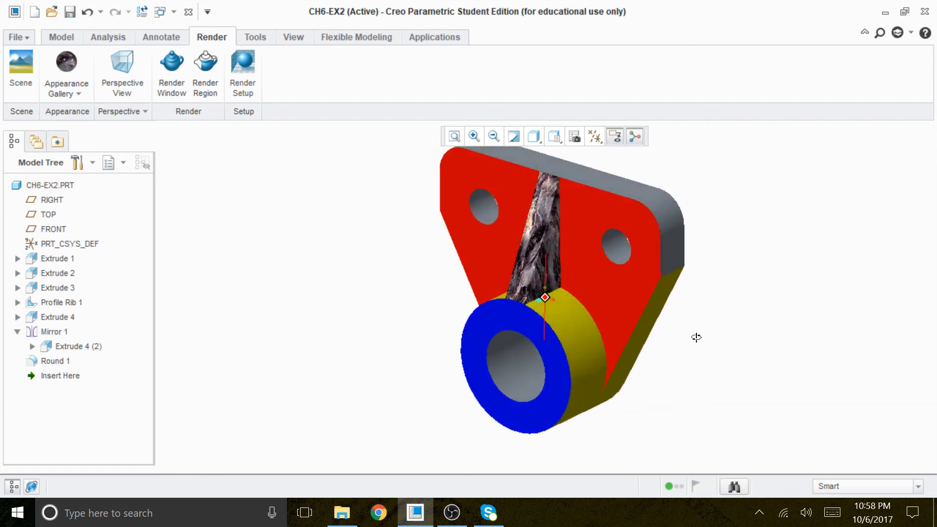
pyautogui.moveTo(713, 329)
pyautogui.mouseDown(button='middle')
pyautogui.moveTo(717, 343)
pyautogui.moveTo(700, 343)
pyautogui.moveTo(724, 273)
pyautogui.moveTo(717, 307)
pyautogui.moveTo(686, 330)
pyautogui.moveTo(715, 324)
pyautogui.moveTo(705, 361)
pyautogui.moveTo(730, 361)
pyautogui.moveTo(701, 352)
pyautogui.moveTo(719, 345)
pyautogui.moveTo(724, 320)
pyautogui.moveTo(697, 358)
pyautogui.moveTo(736, 346)
pyautogui.moveTo(745, 360)
pyautogui.moveTo(722, 365)
pyautogui.moveTo(728, 328)
pyautogui.moveTo(708, 372)
pyautogui.moveTo(730, 299)
pyautogui.moveTo(718, 345)
pyautogui.moveTo(692, 359)
pyautogui.moveTo(716, 356)
pyautogui.moveTo(724, 332)
pyautogui.moveTo(705, 358)
pyautogui.moveTo(701, 341)
pyautogui.moveTo(692, 361)
pyautogui.moveTo(682, 349)
pyautogui.moveTo(730, 280)
pyautogui.moveTo(721, 300)
pyautogui.moveTo(795, 303)
pyautogui.moveTo(723, 309)
pyautogui.moveTo(713, 335)
pyautogui.moveTo(720, 316)
pyautogui.moveTo(694, 341)
pyautogui.moveTo(717, 320)
pyautogui.moveTo(722, 335)
pyautogui.moveTo(700, 334)
pyautogui.moveTo(726, 326)
pyautogui.moveTo(710, 341)
pyautogui.mouseUp(button='middle')
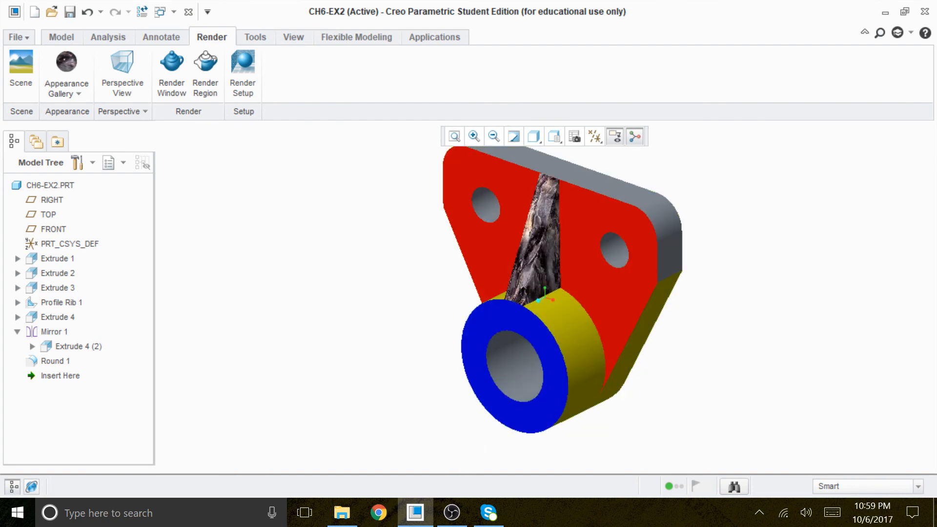